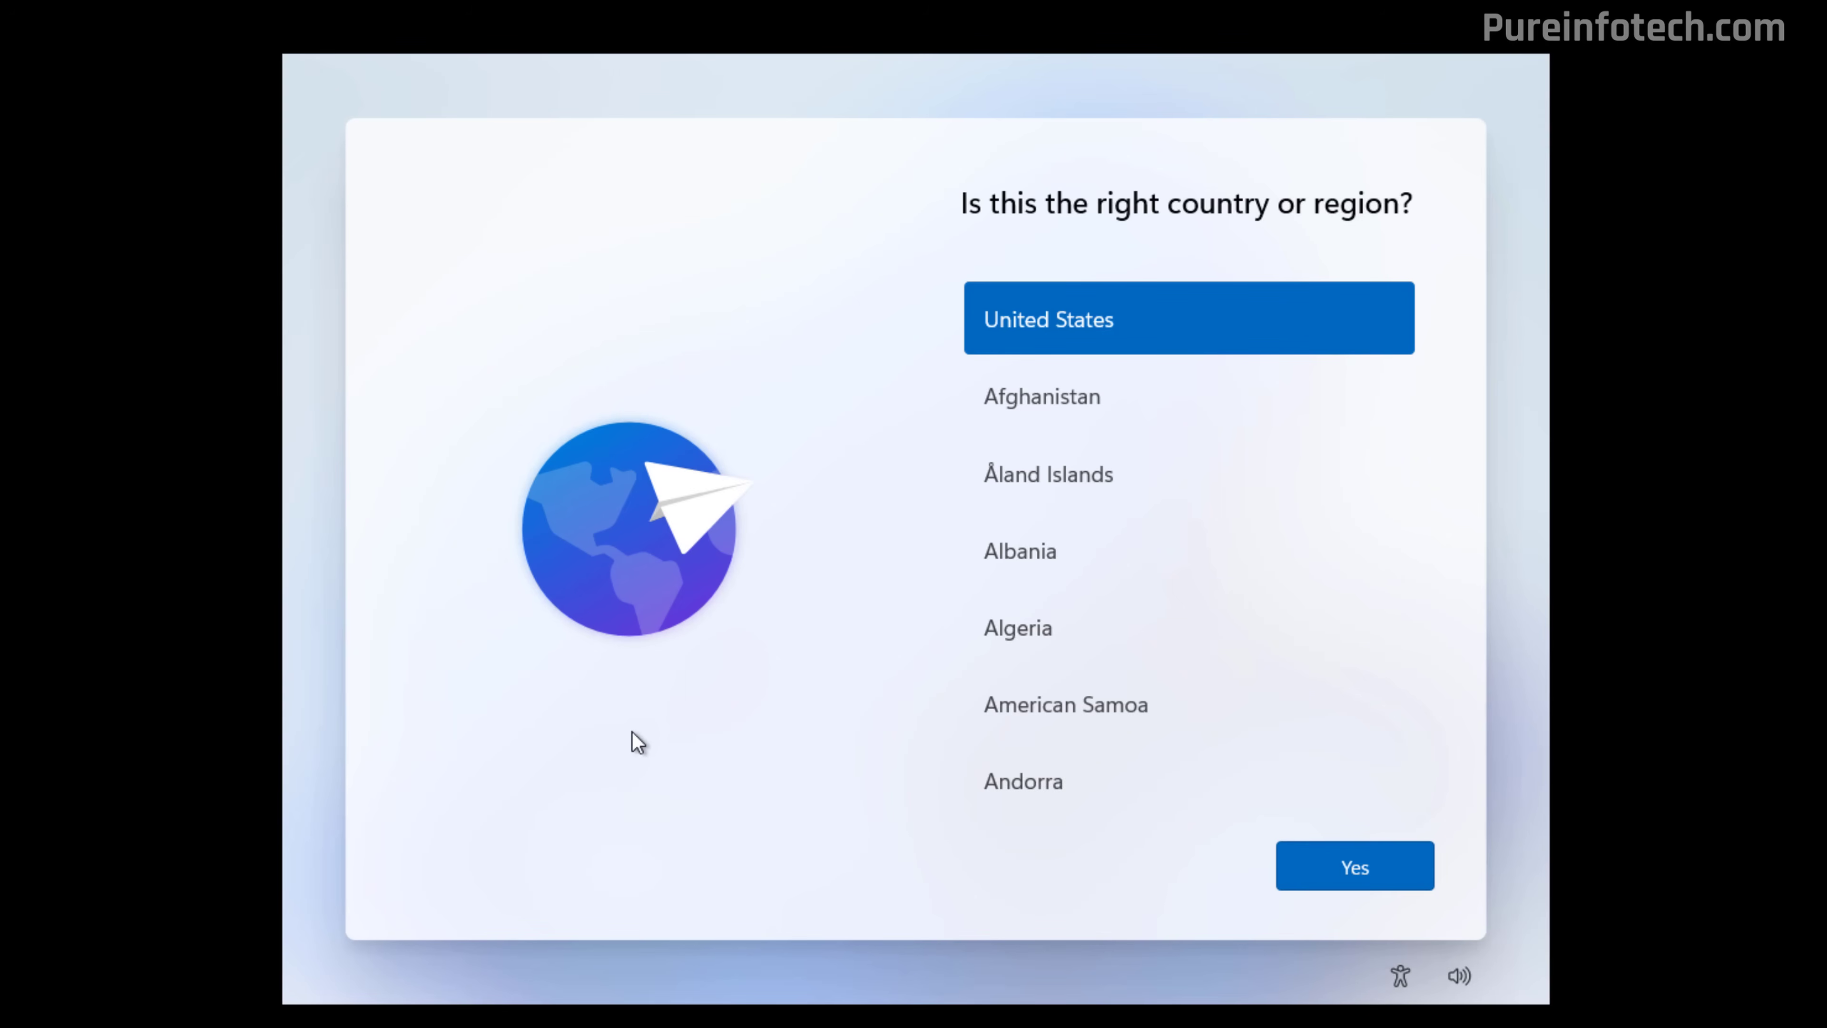
Run oobe\bypassnro in a Shift+F10 Command Prompt; Windows reports it as not recognized.
key("shift+F10")
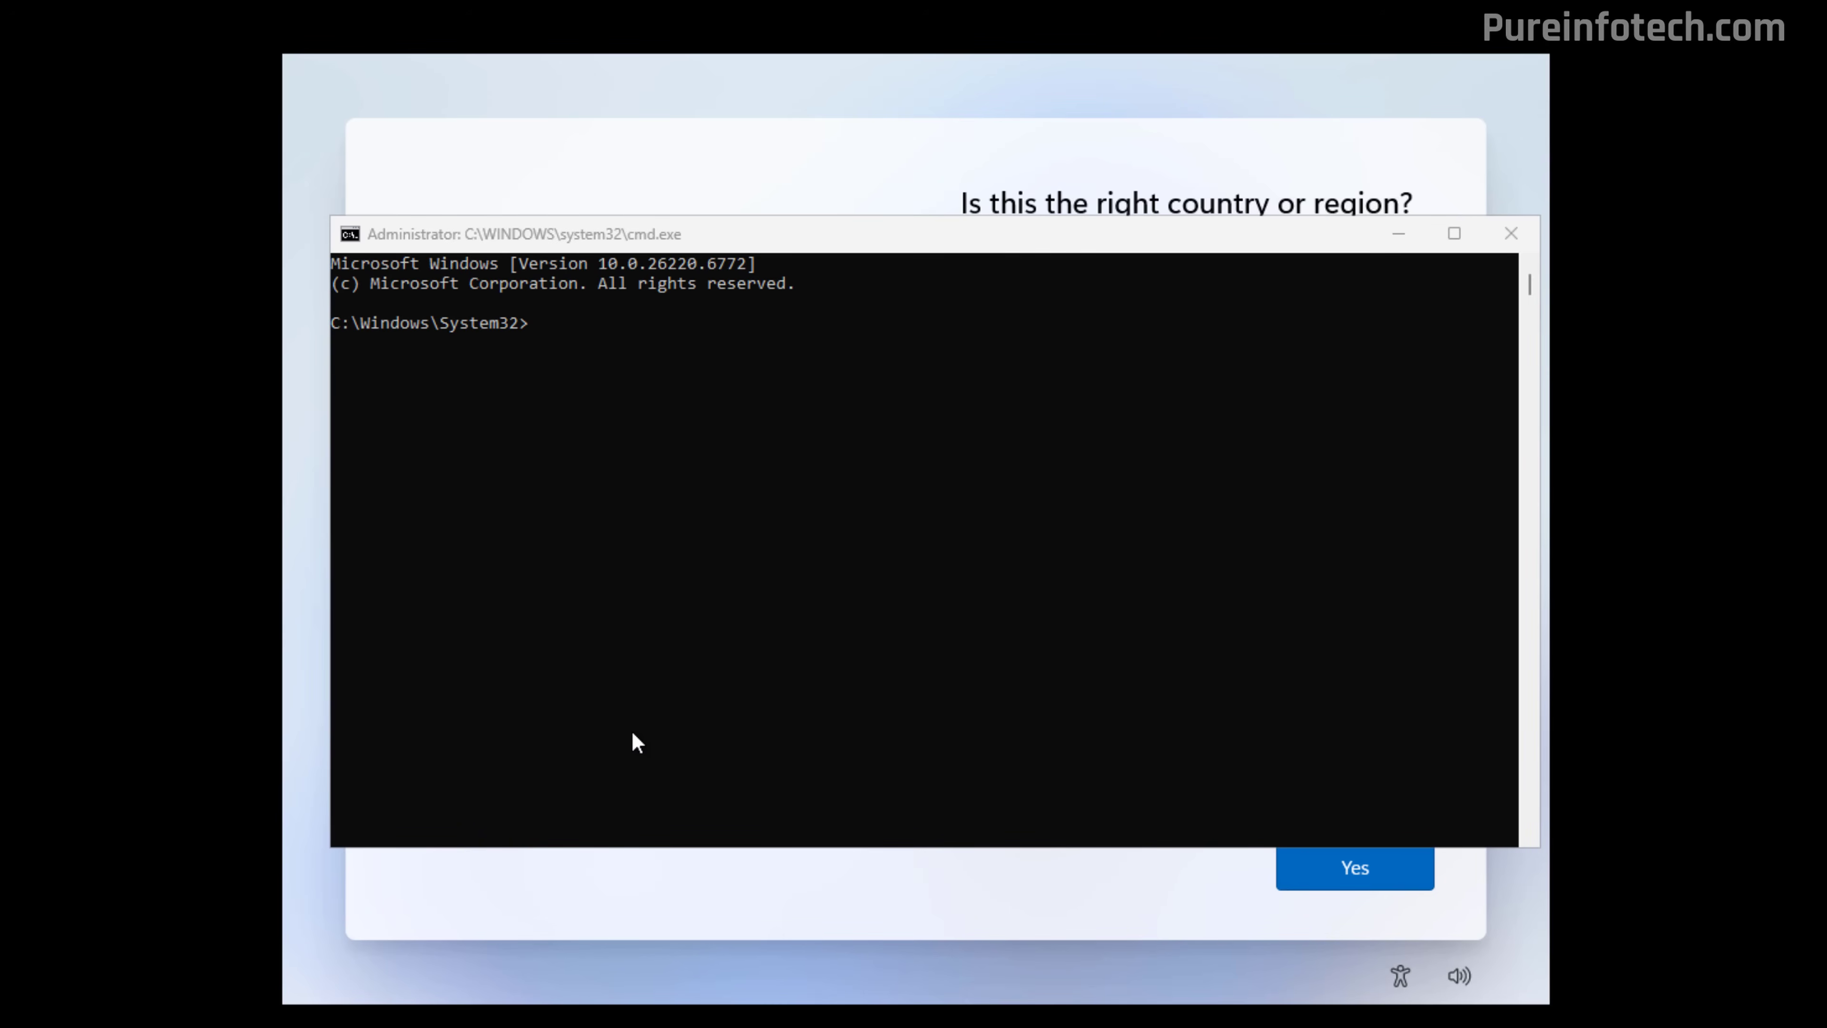
type("oobe\bypassn")
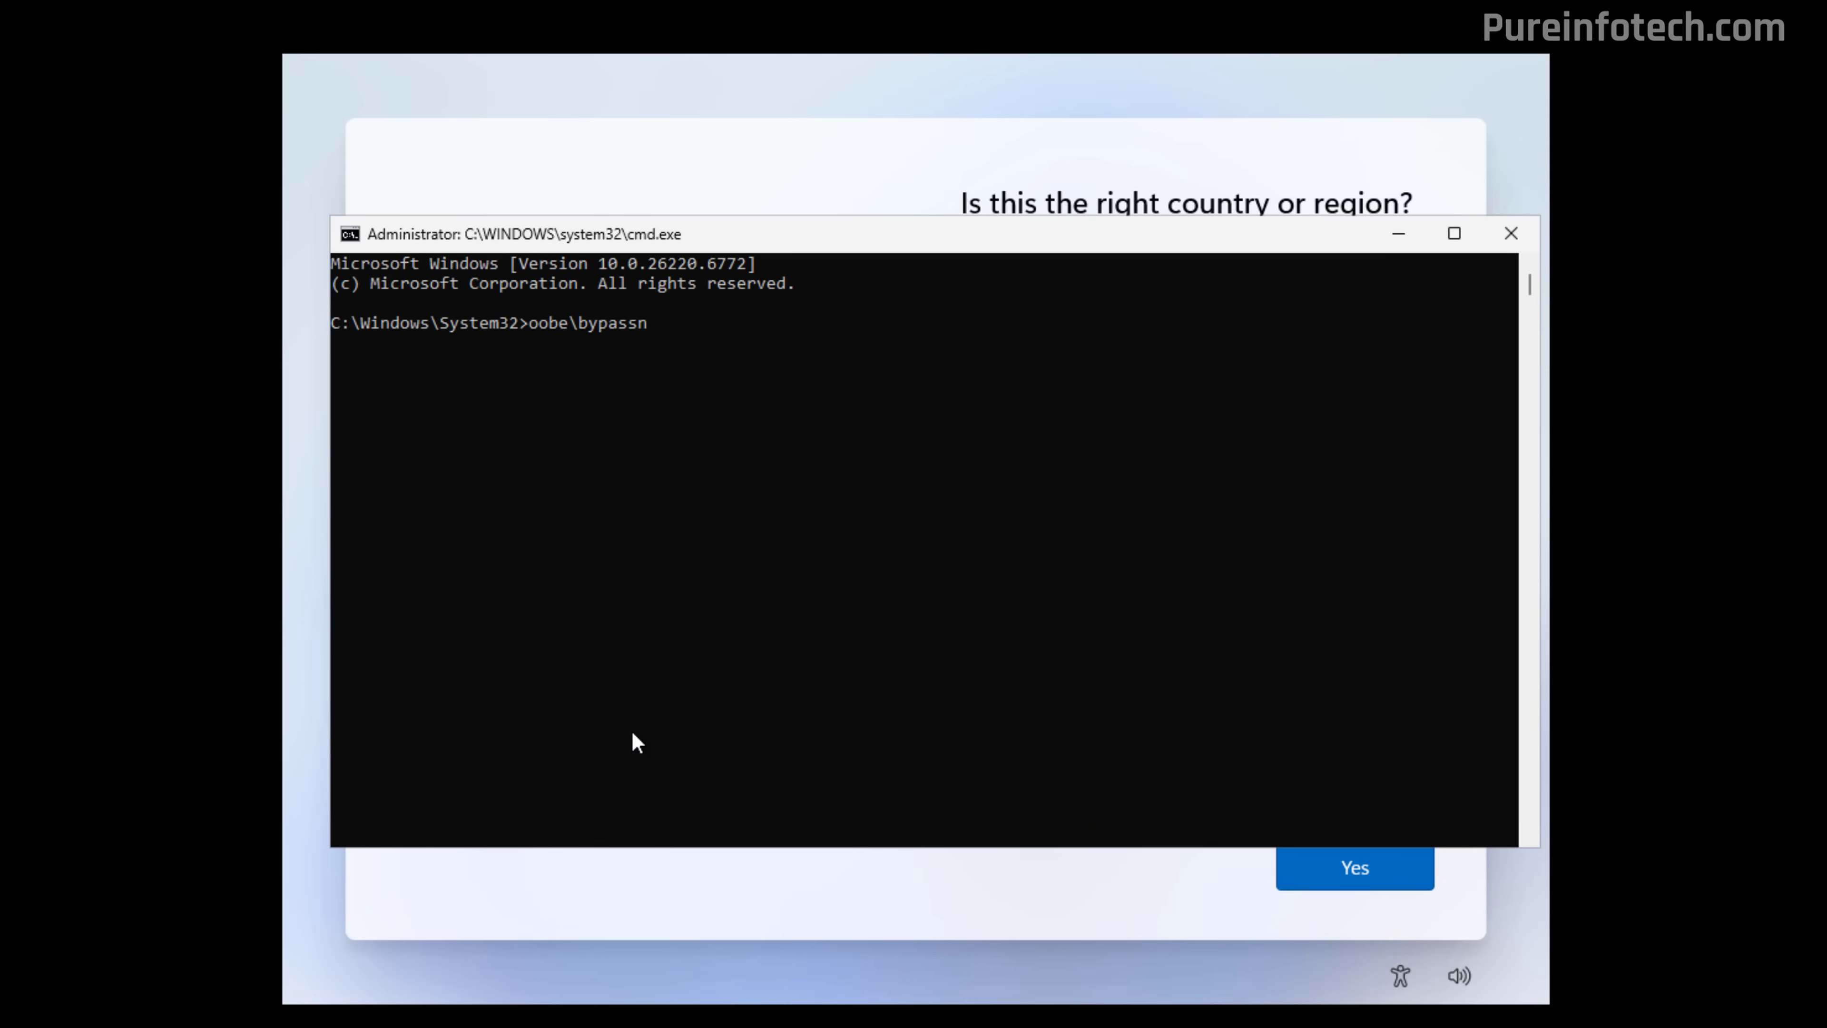
type("ro")
key("Return")
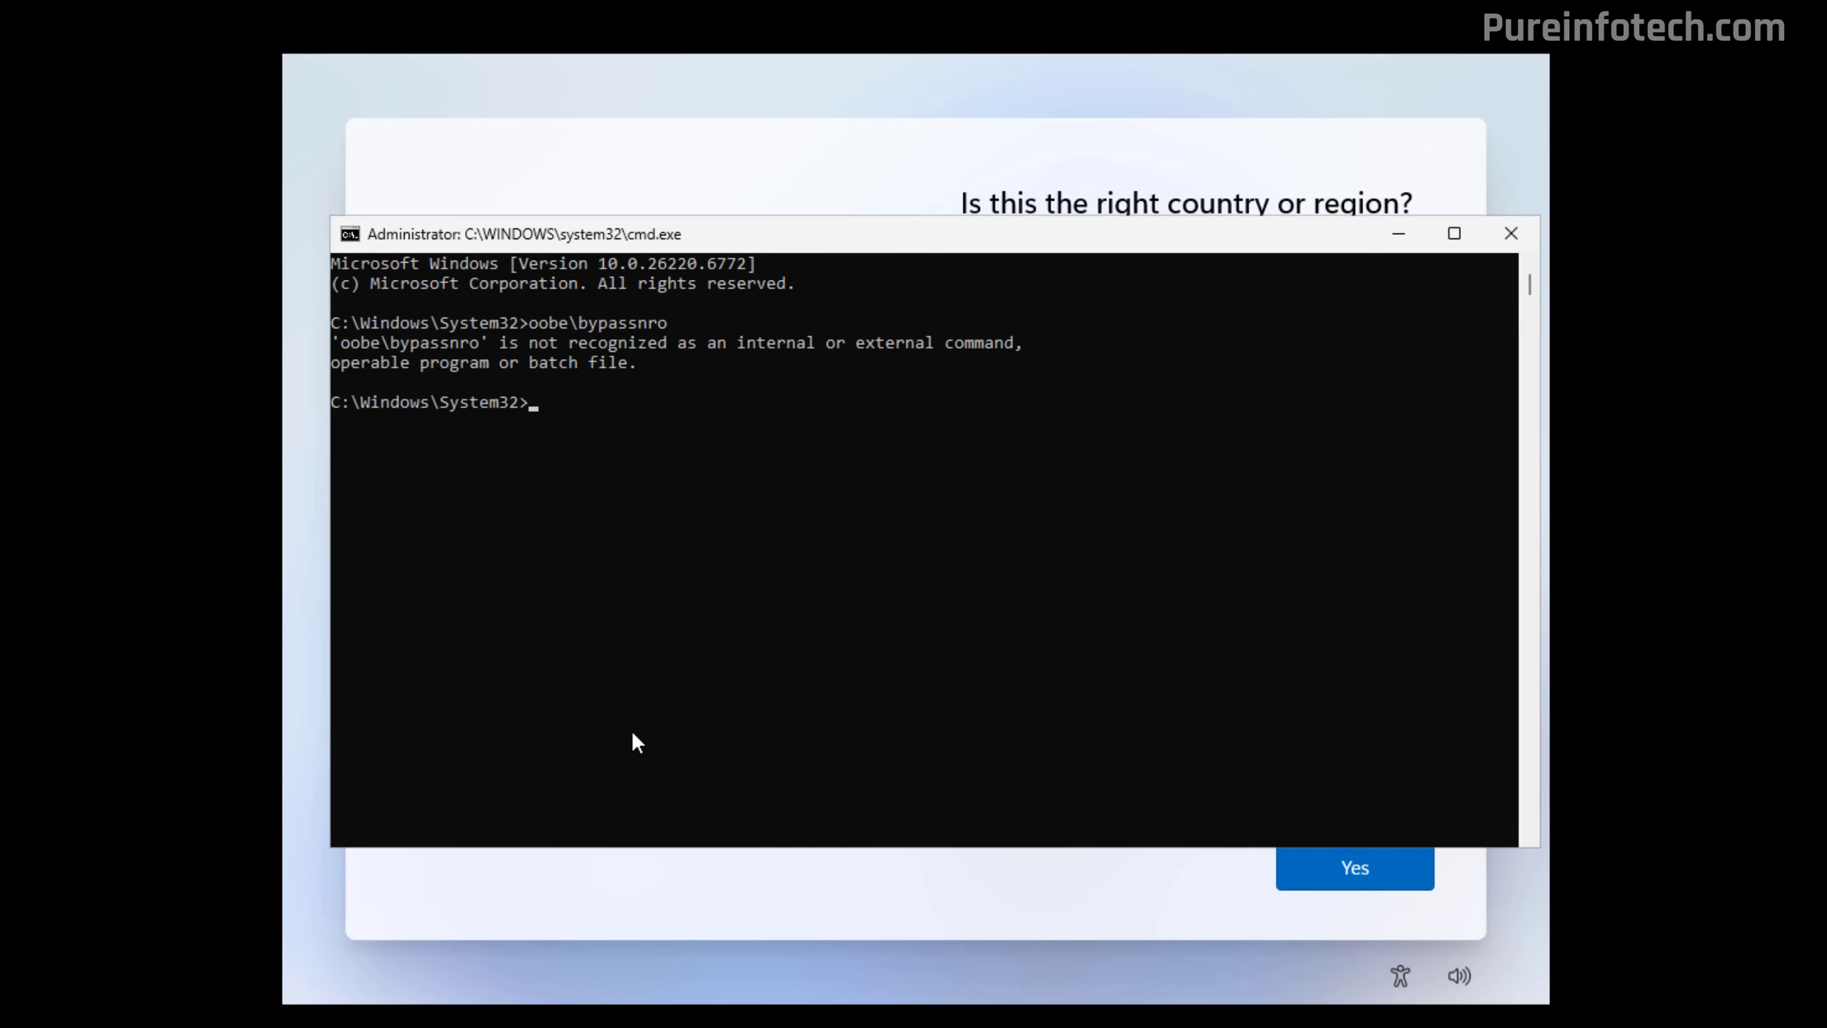
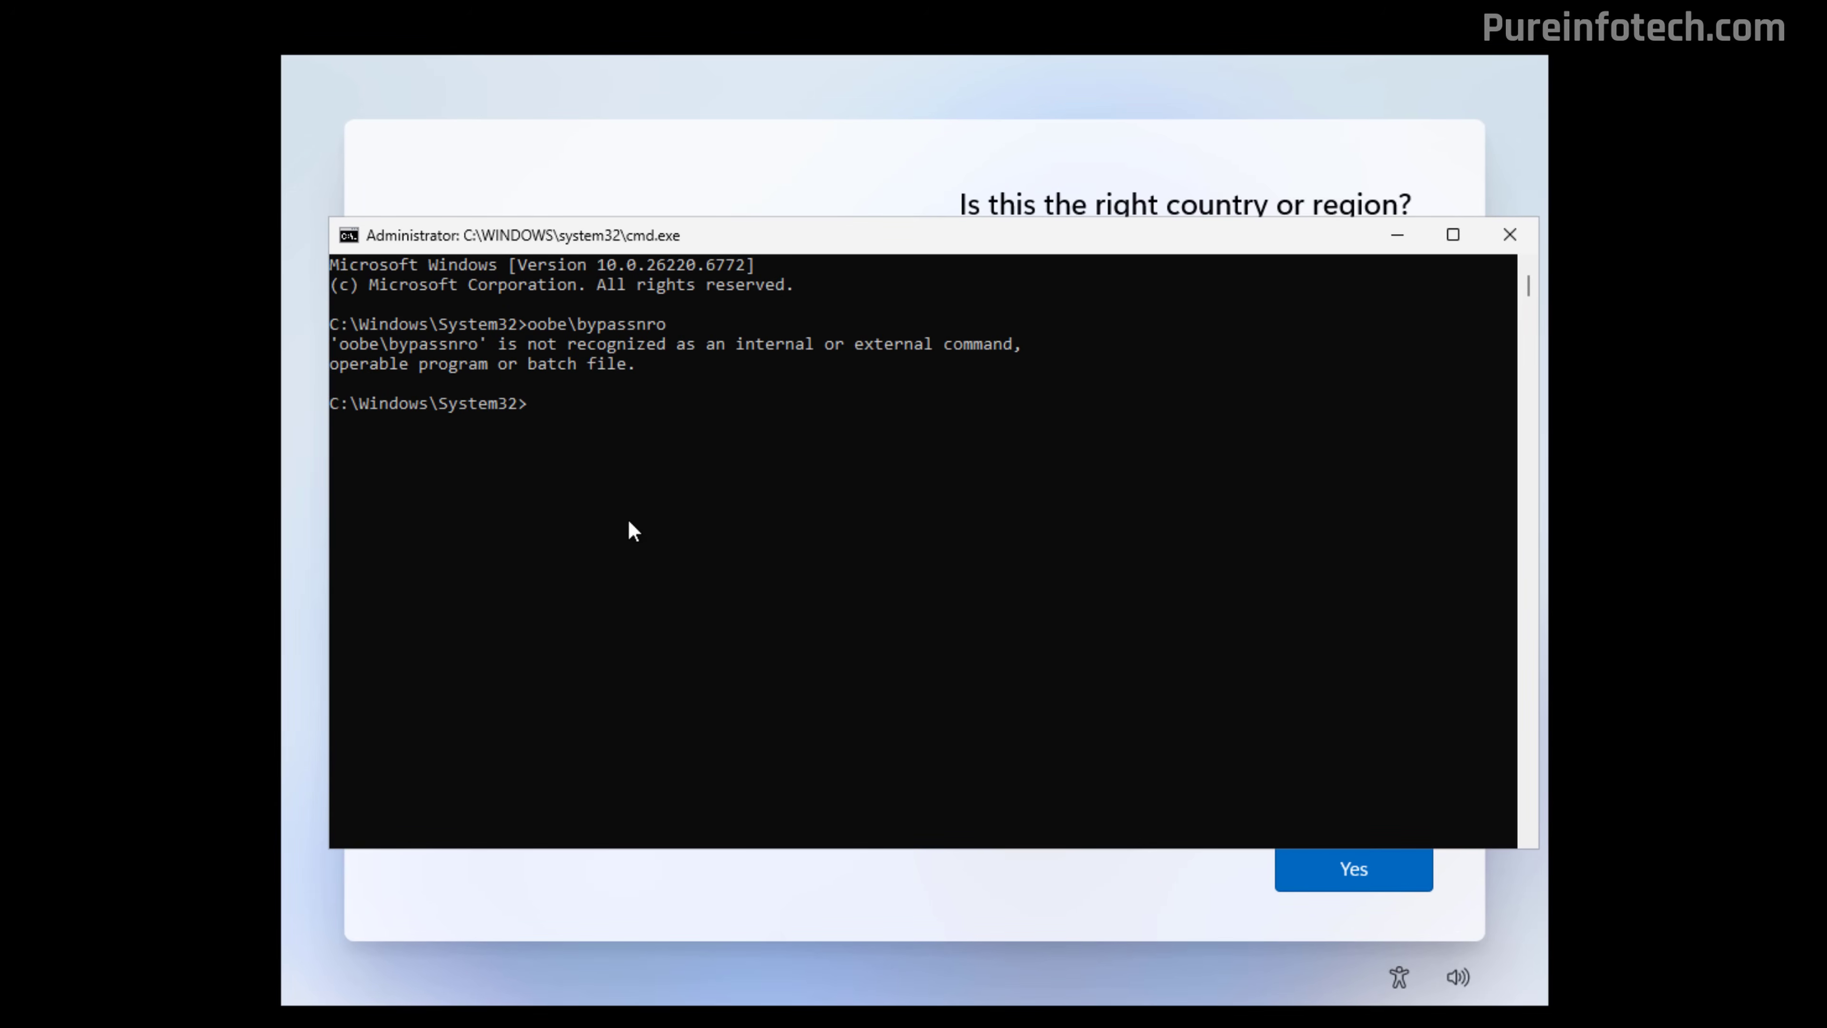
Run start ms-cxh:localonly at the prompt to open the local-only account sign-in flow.
type("start ms-cxh:localonly")
key("Return")
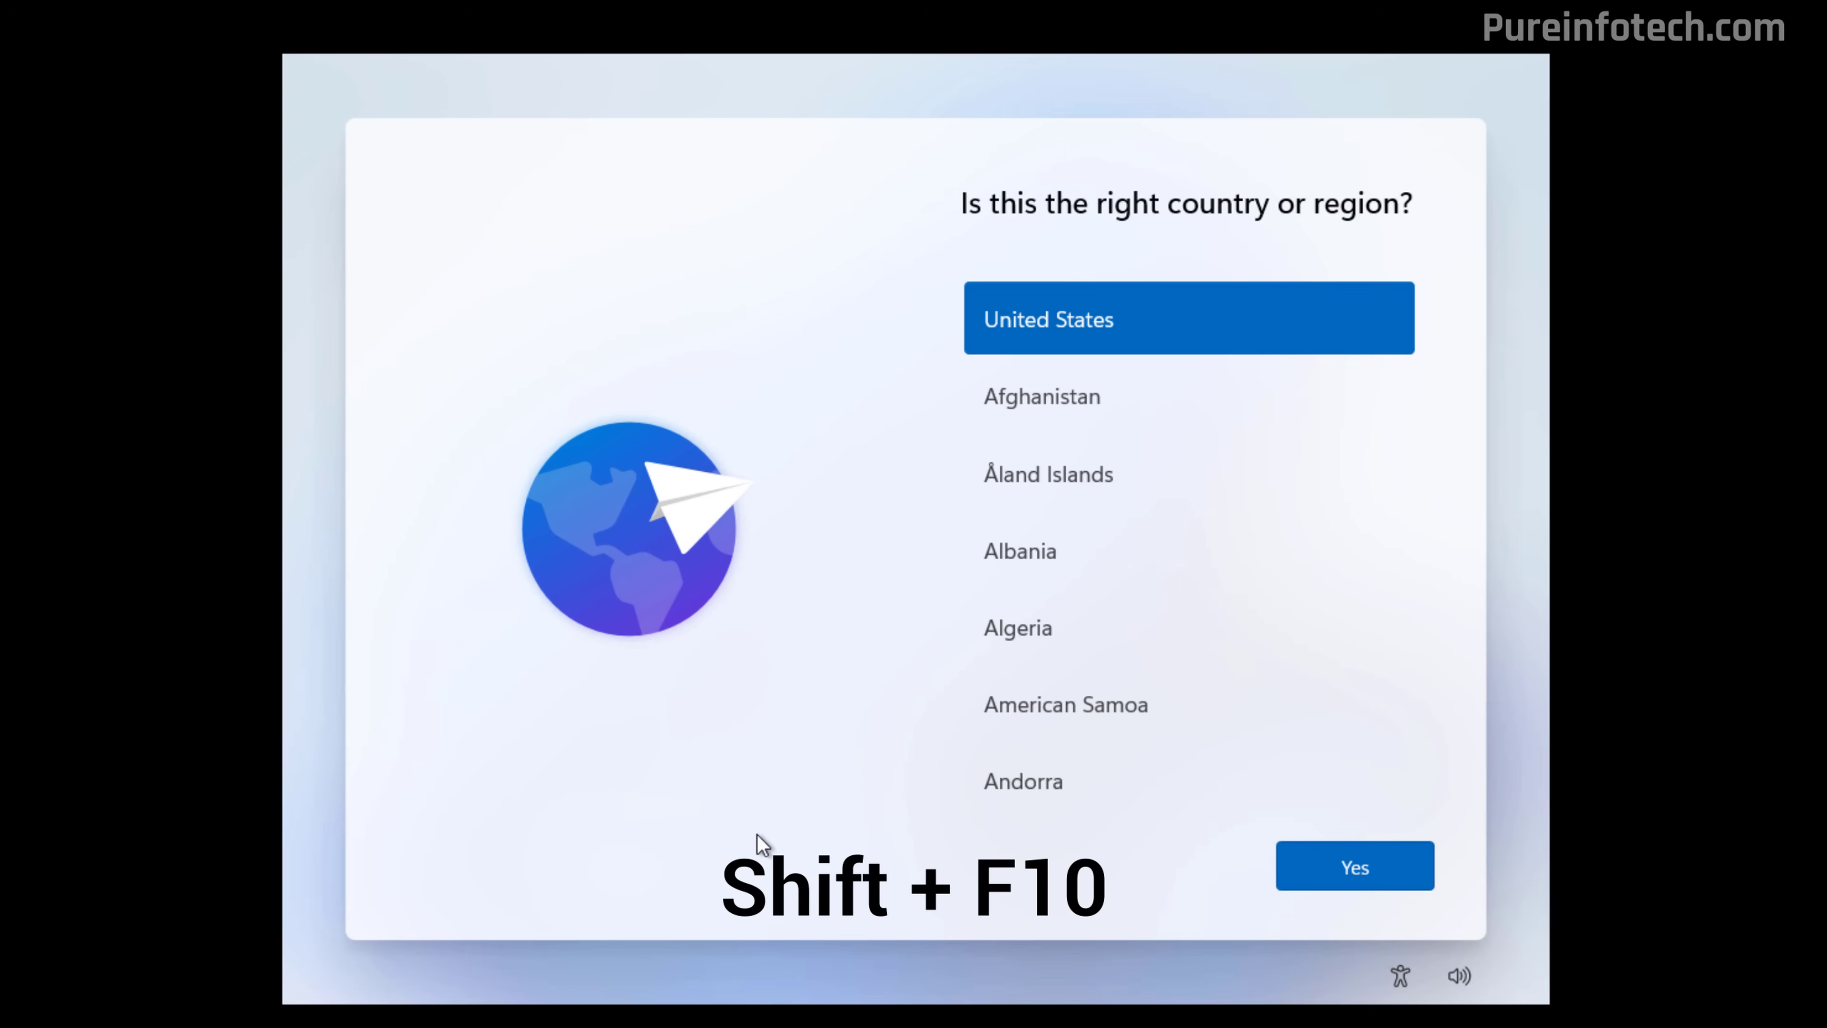
Add the BypassNRO REG_DWORD value 1 under HKLM\software\microsoft\windows\currentVersion\oobe in an admin Command Prompt.
key("shift+F10")
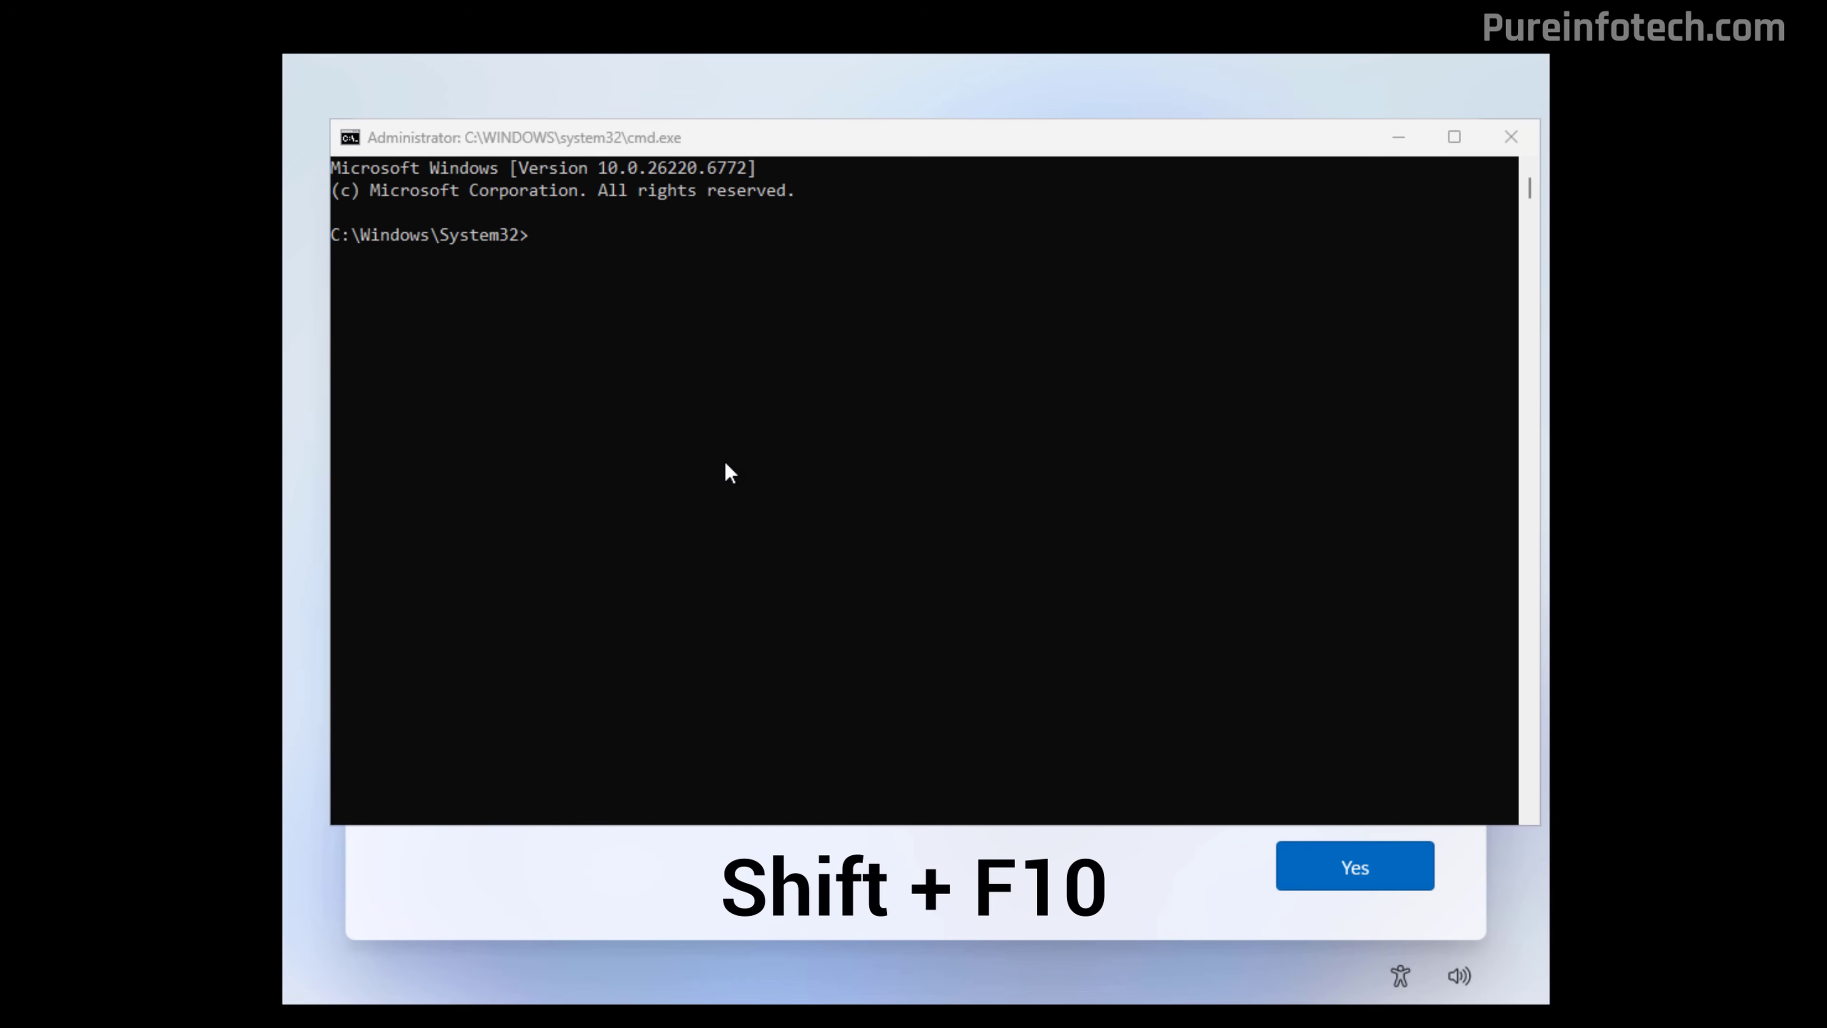
left_click(724, 460)
type("reg add HKML")
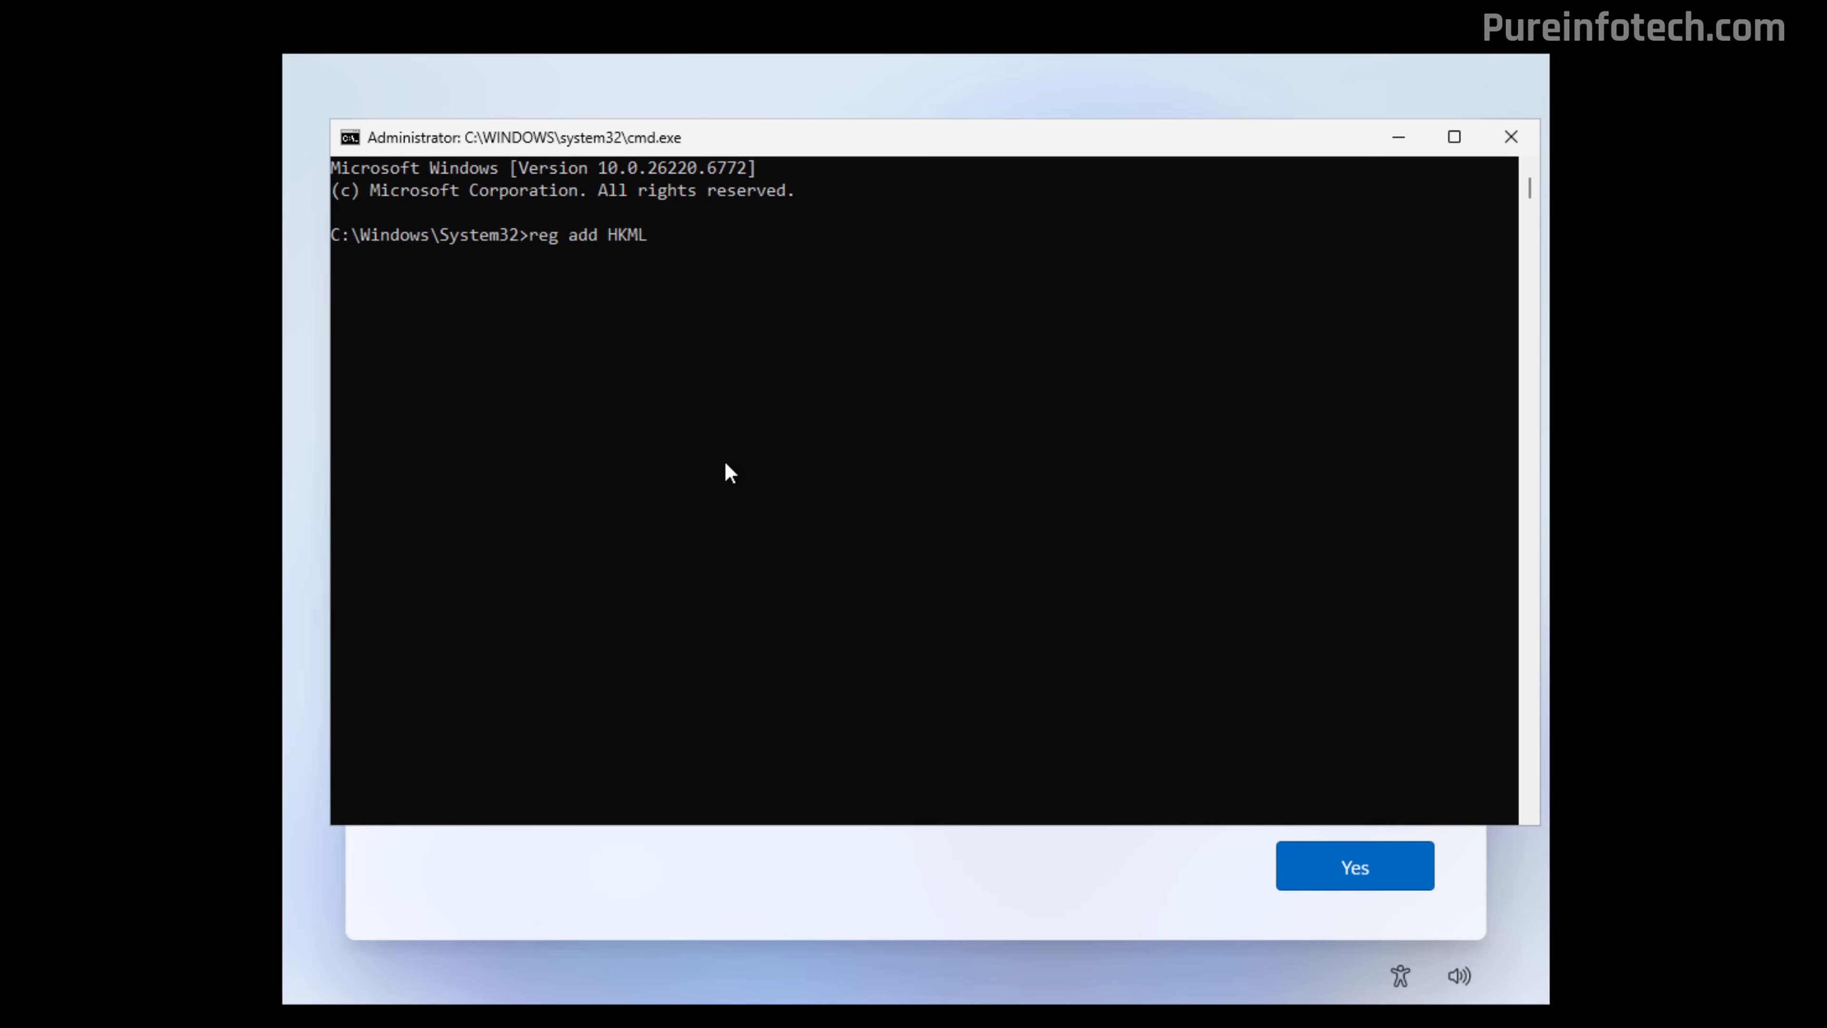
key("BackSpace")
key("BackSpace")
type("LM\\softg")
key("BackSpace")
type("ware\\microsoft\\windows\\currentVersion\\oobe")
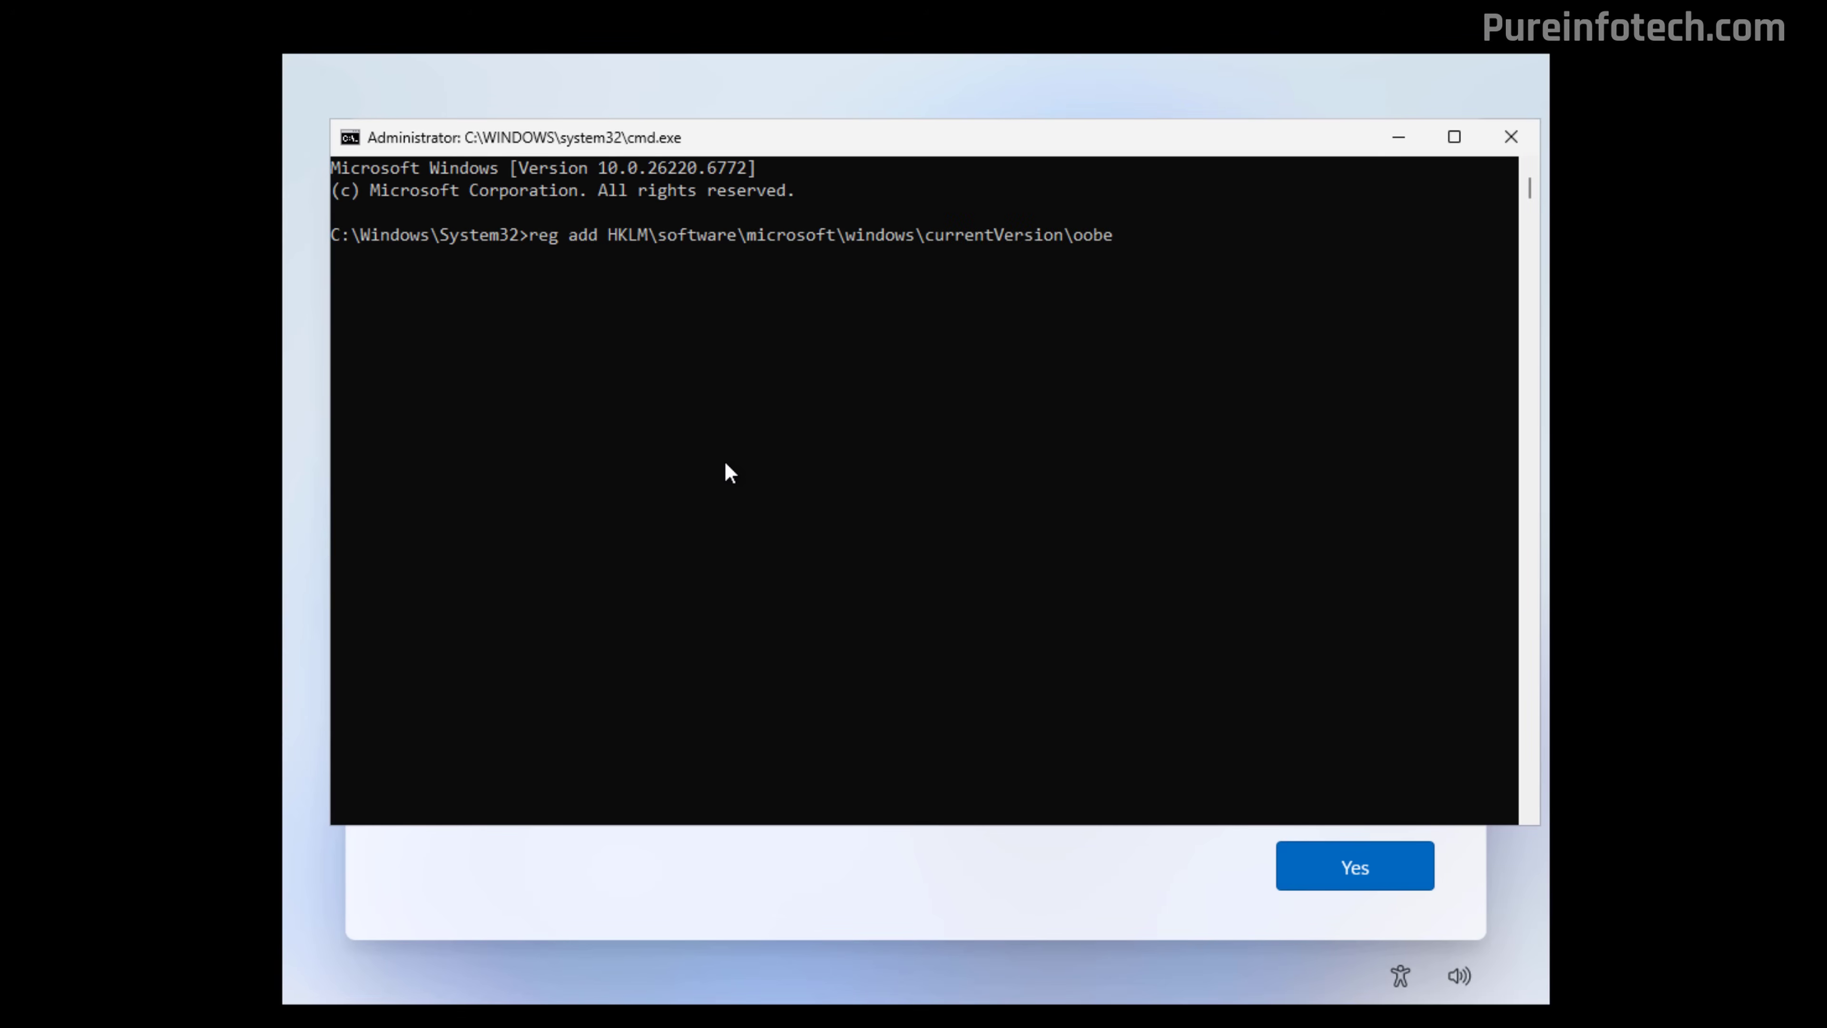
type(" /v BypassNRO /t REG")
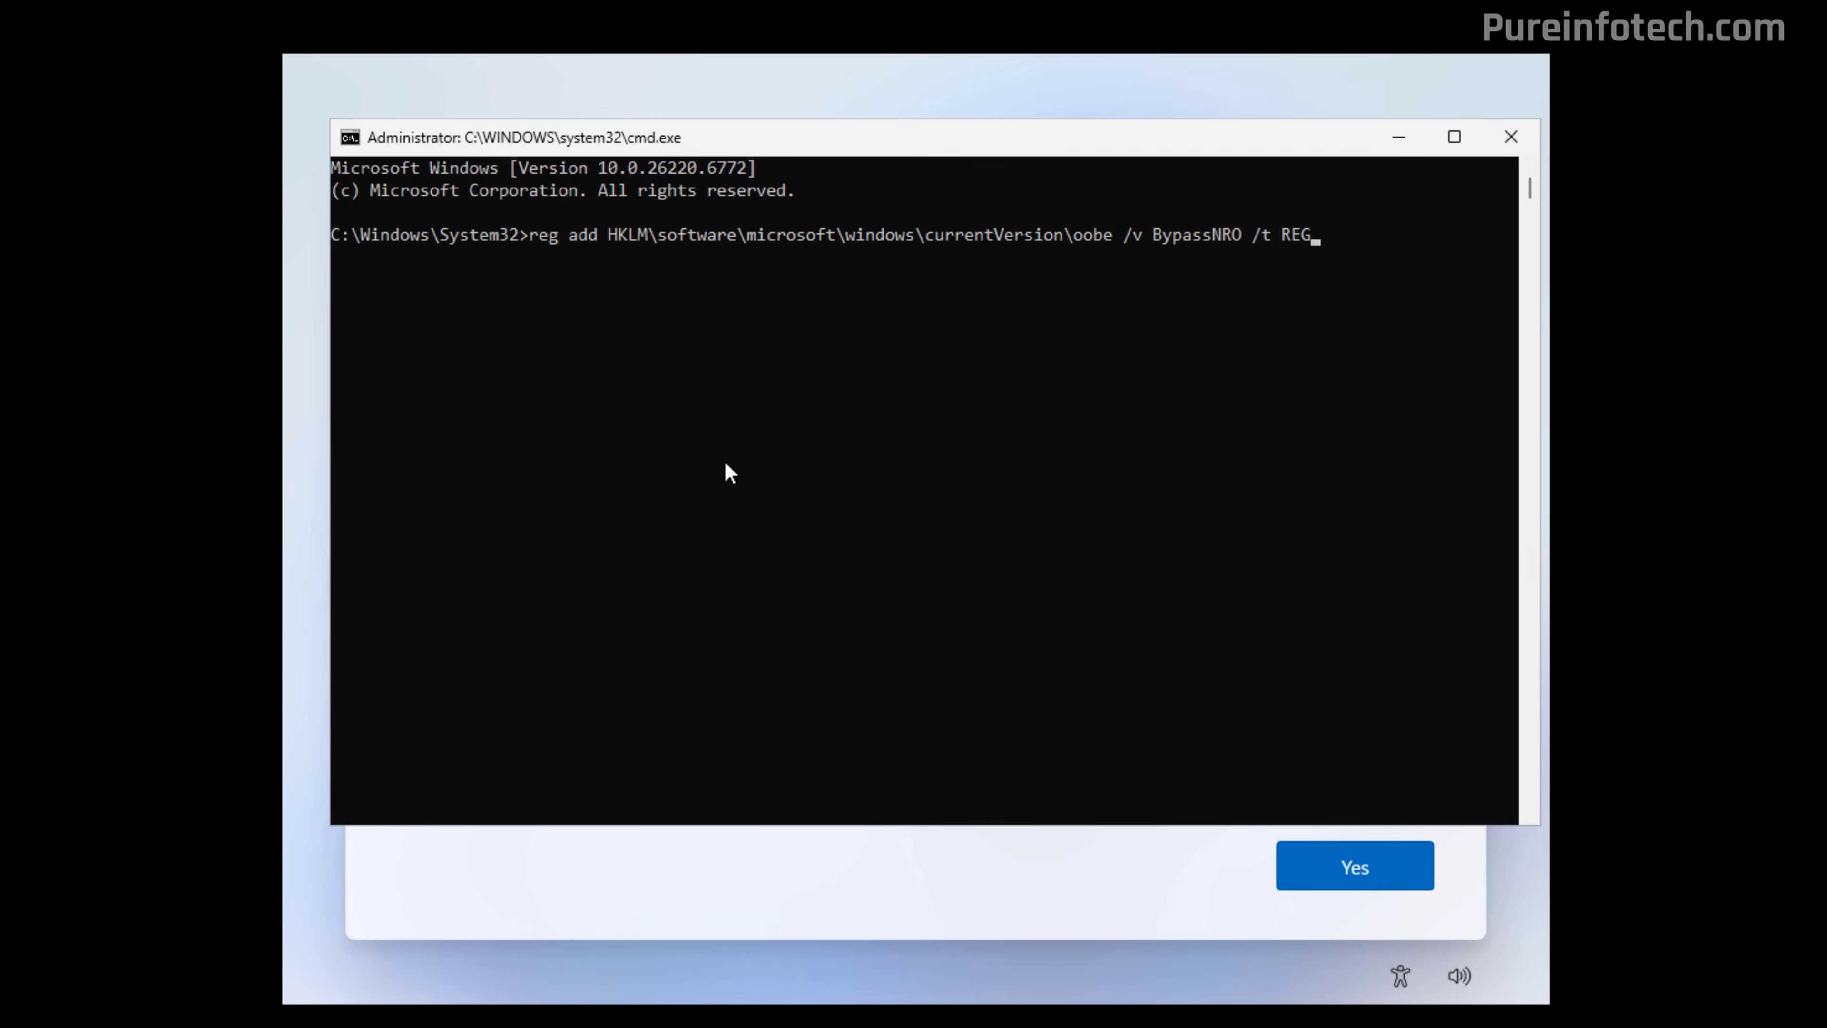
type("_DWORD /d 1 /f")
key("Return")
Restart the machine immediately with shutdown /r /t 0.
left_click(769, 400)
type("shutdown /r /t")
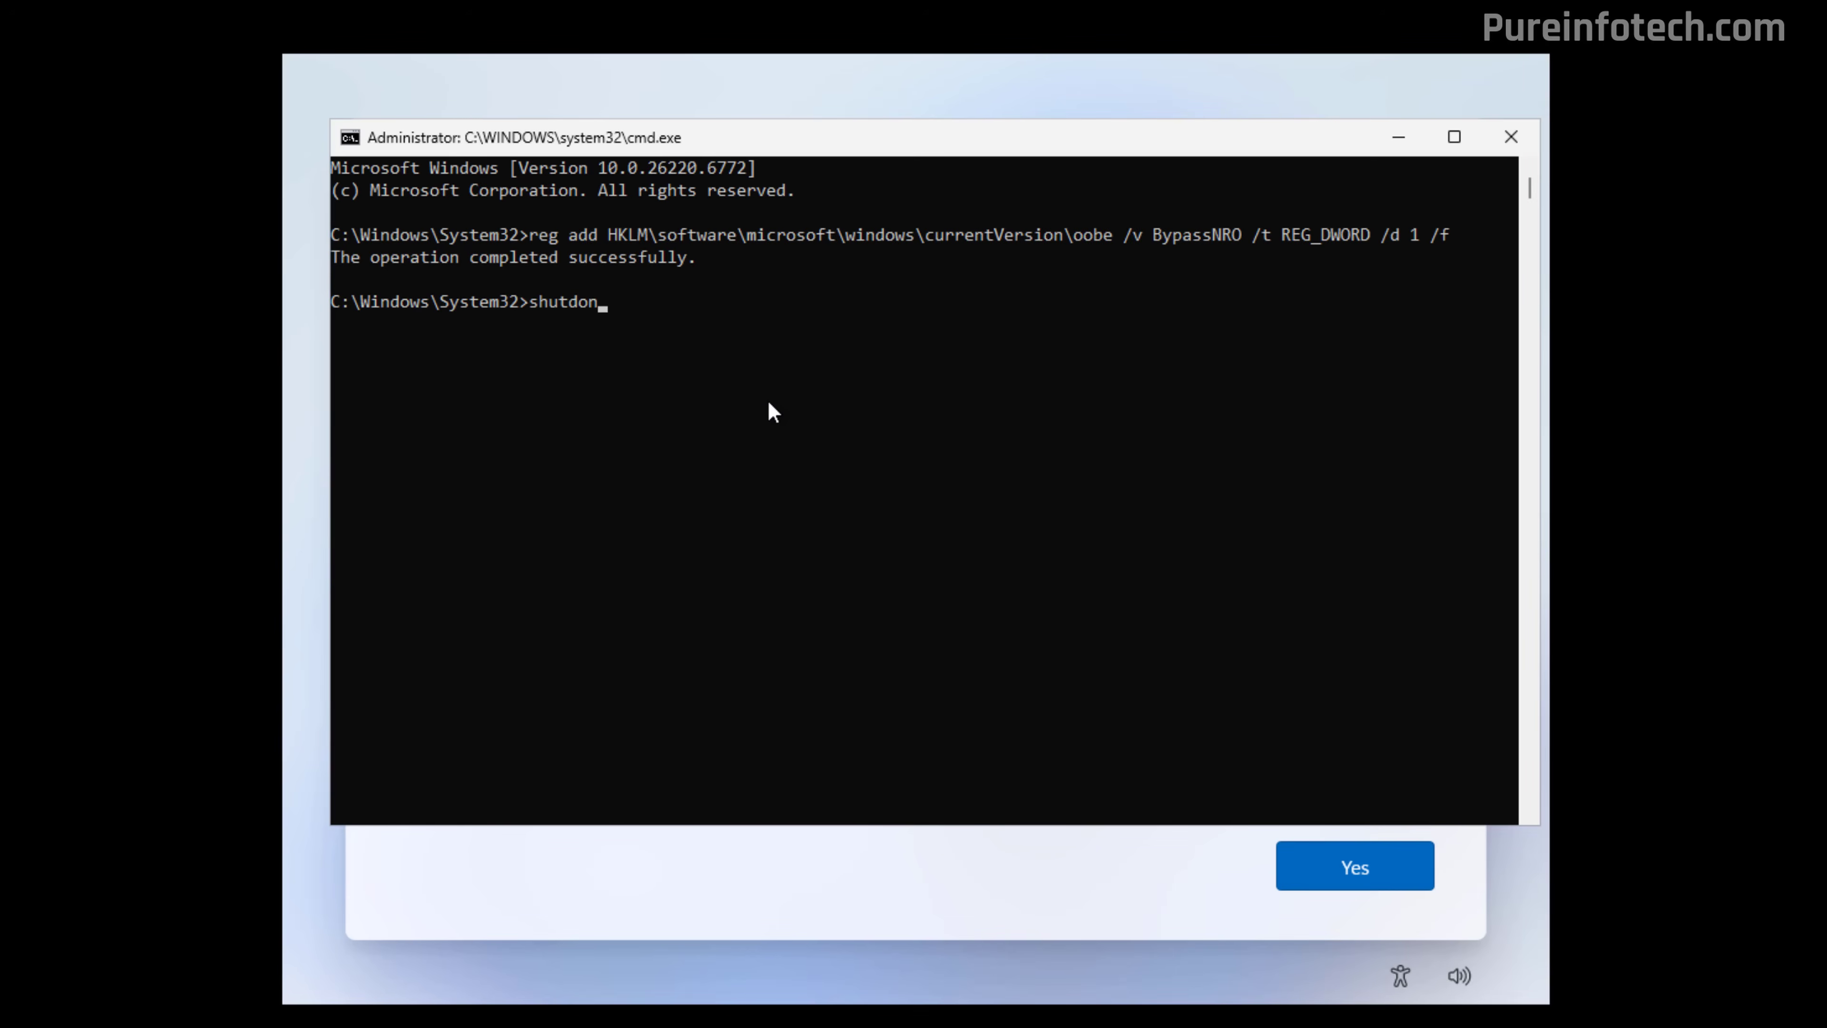
type(" 0")
key("Return")
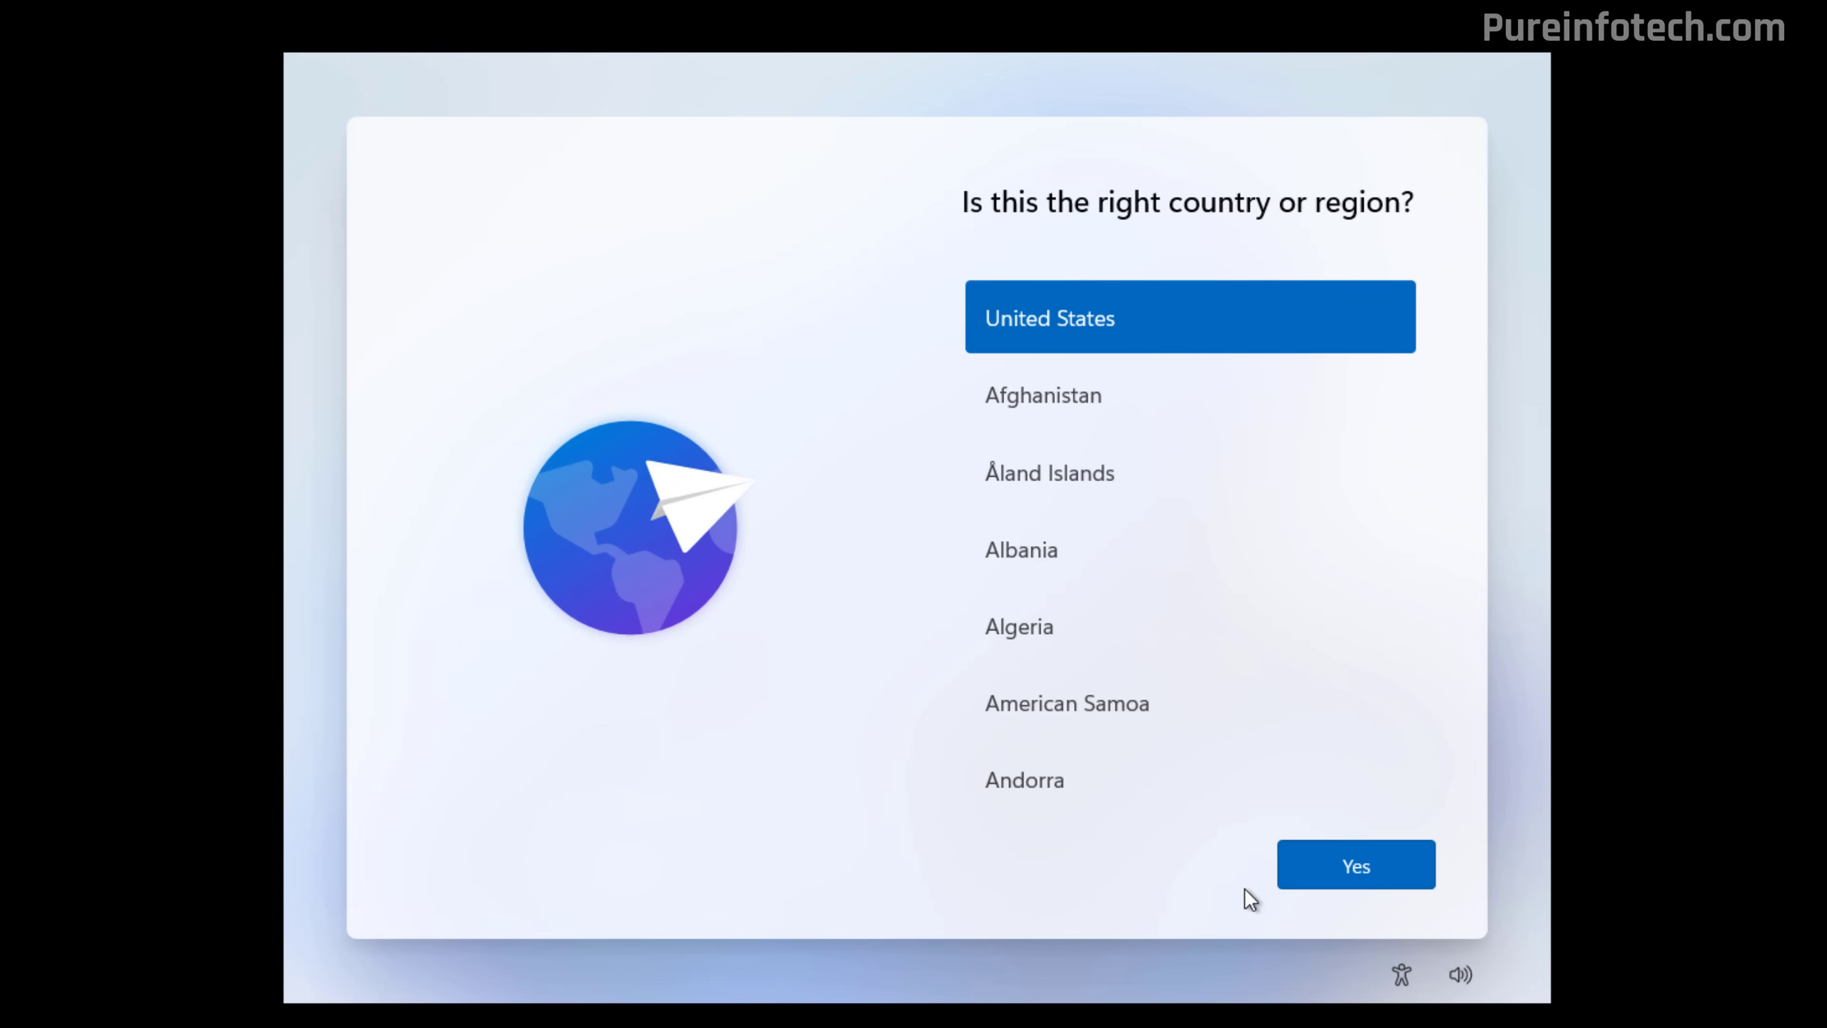
Accept United States and the US keyboard, skip a second layout, and choose 'I don't have internet'.
left_click(1342, 880)
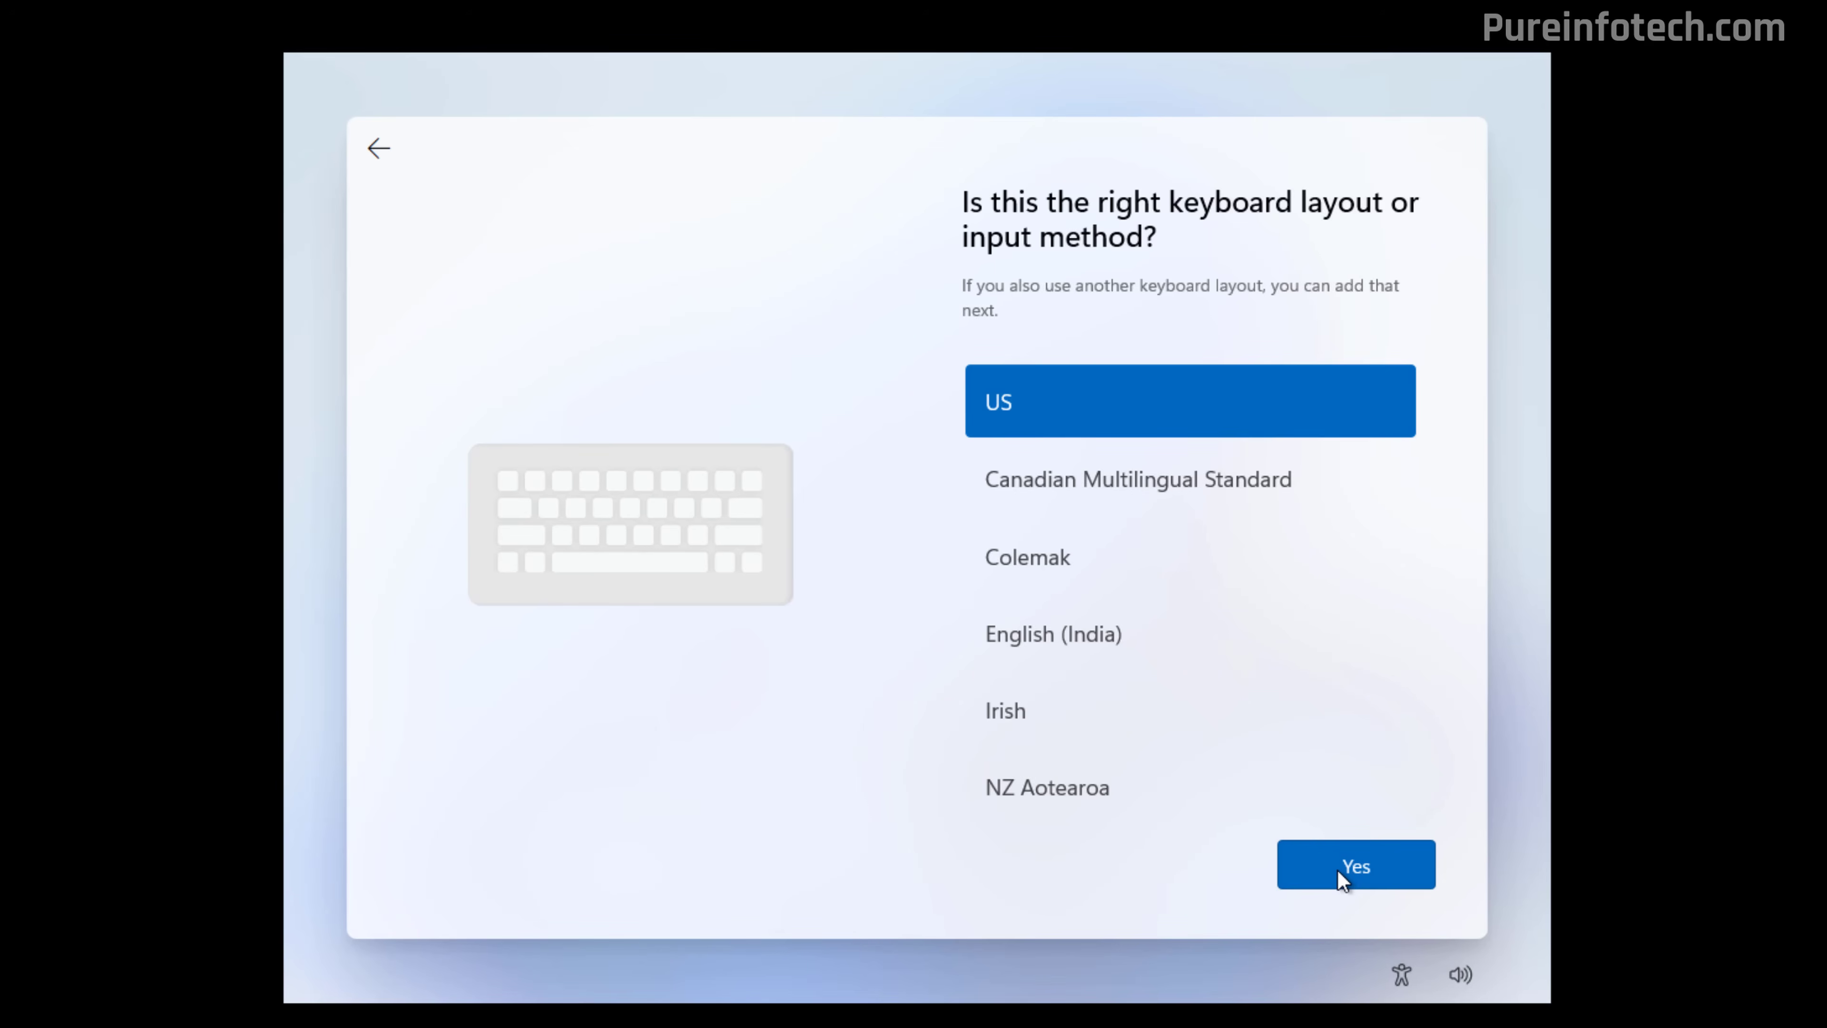
left_click(1343, 880)
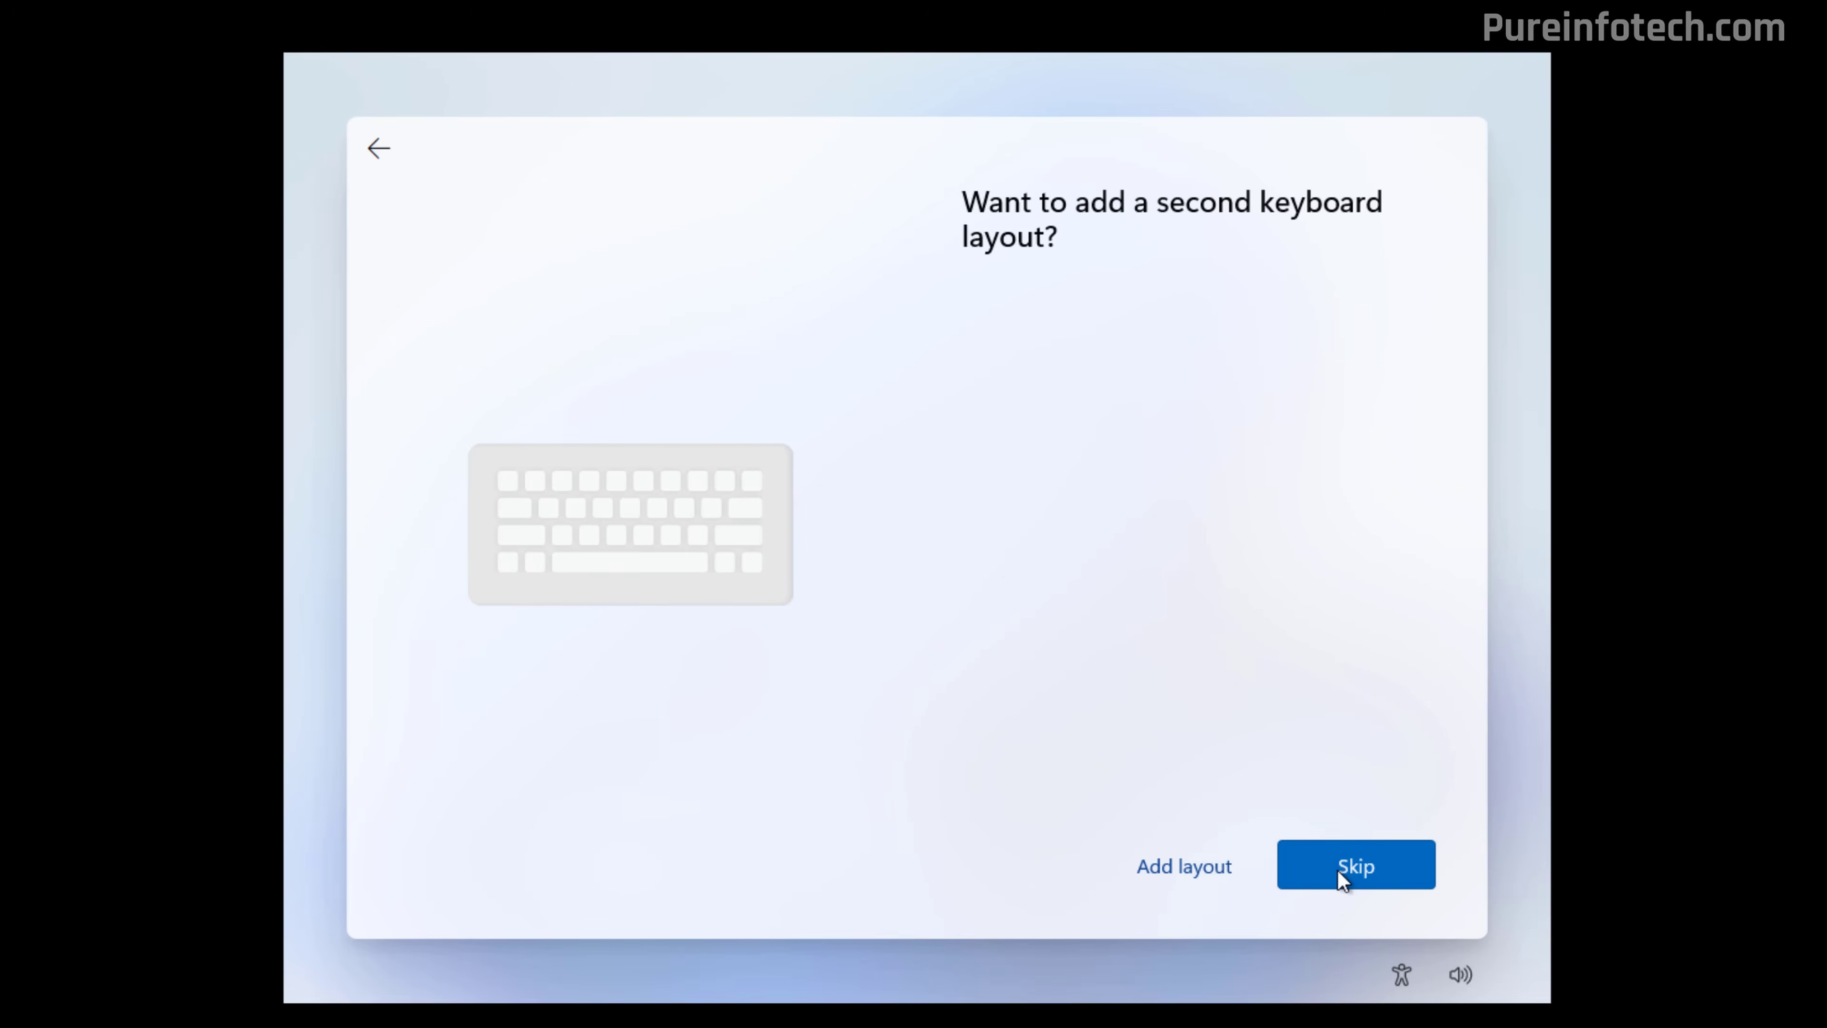
left_click(1342, 879)
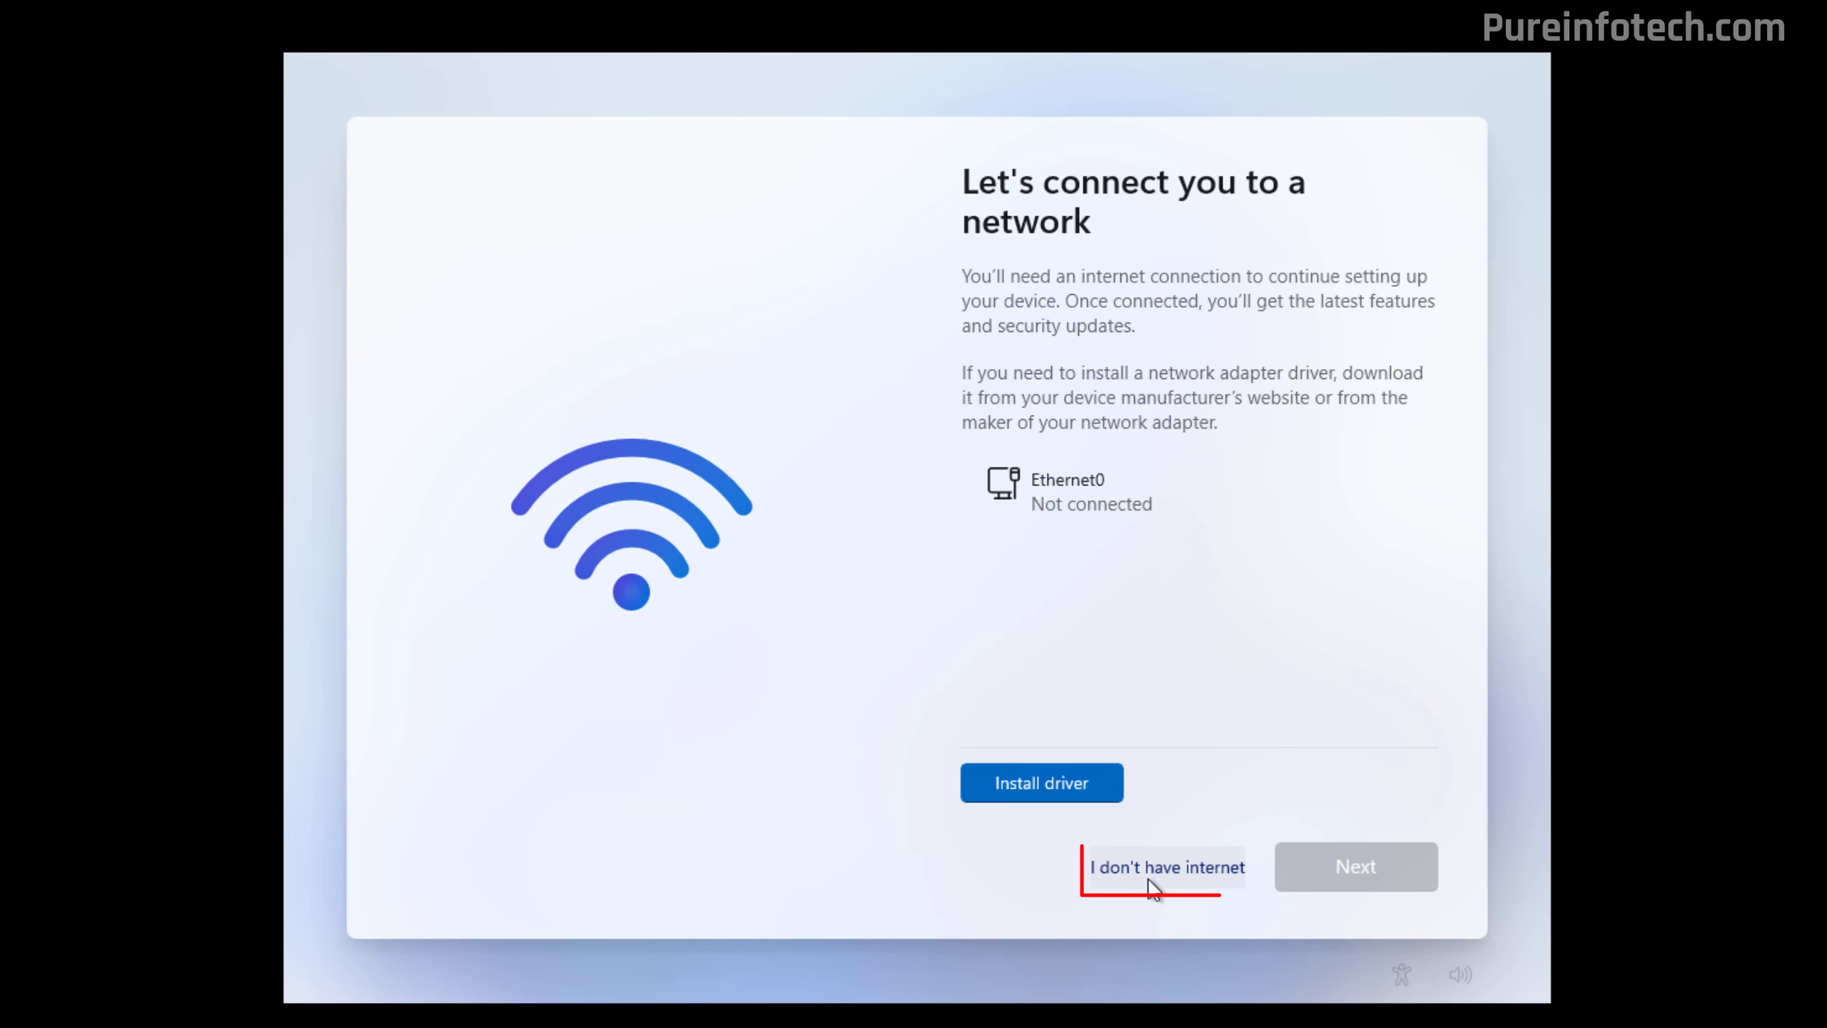
left_click(1159, 870)
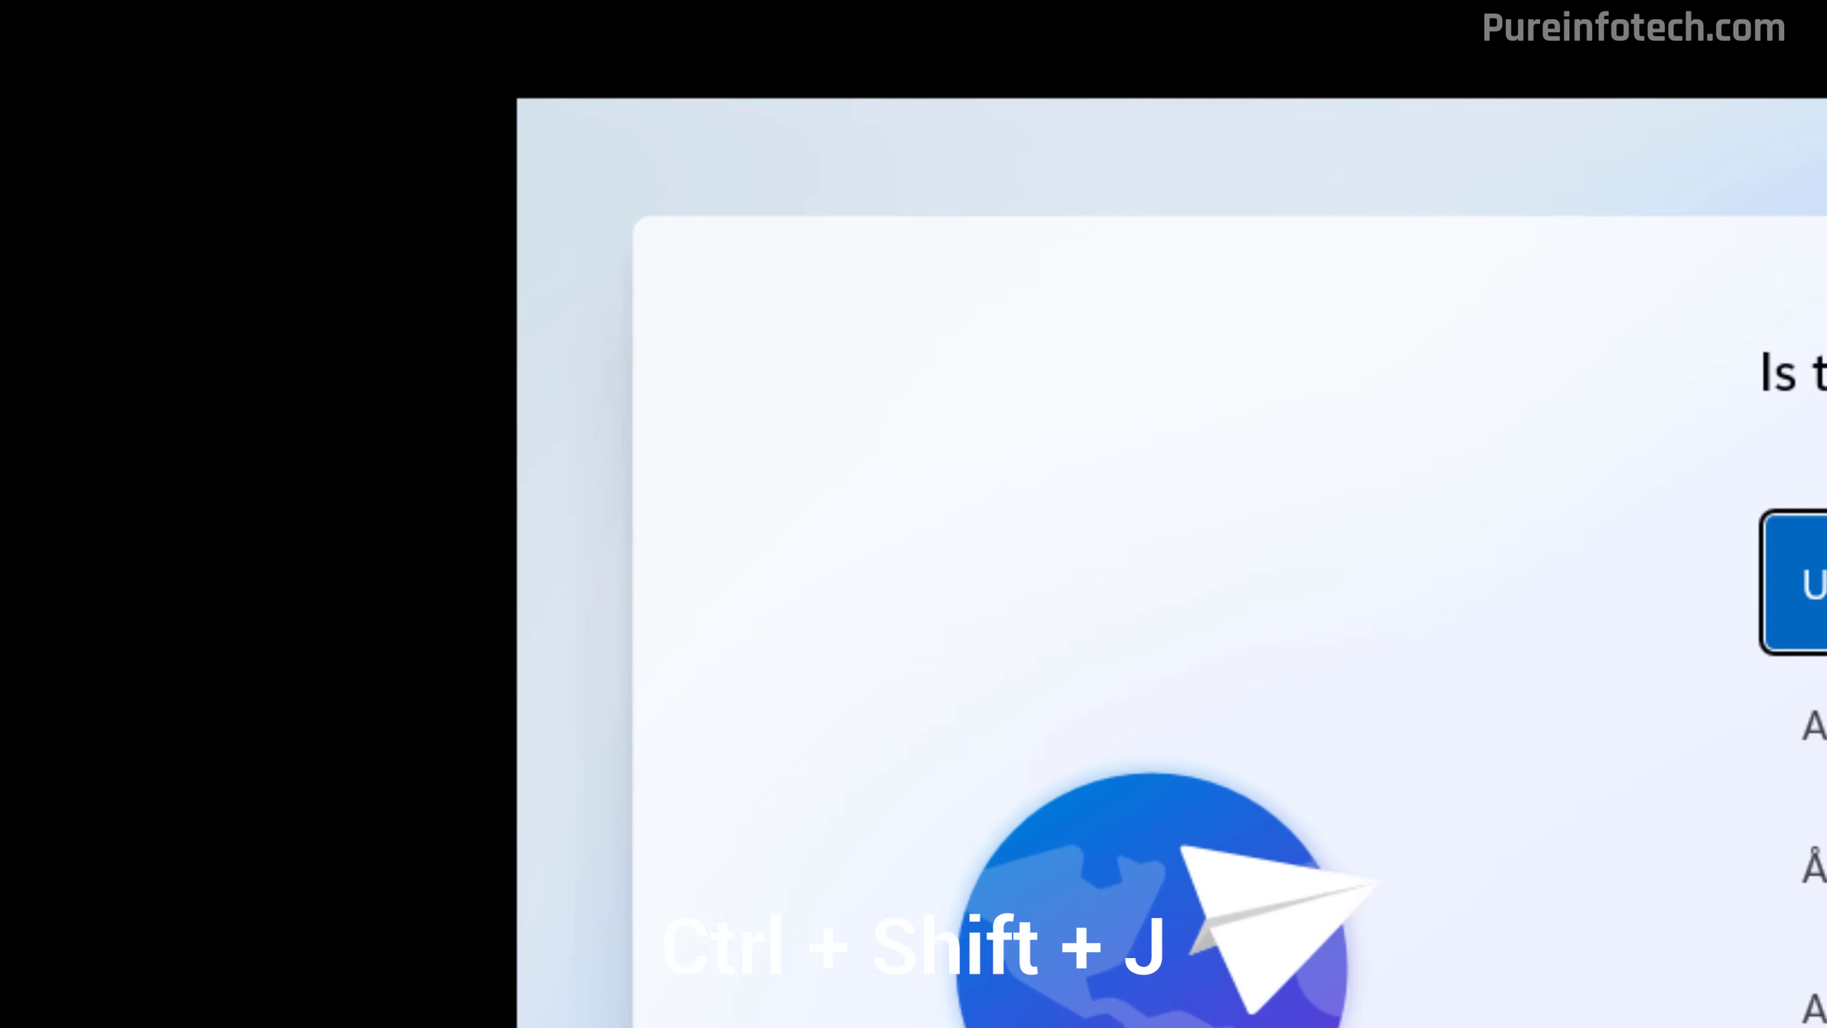
Run WinJS.Application.restart("ms-cxh://LOCALONLY") in the developer console, then close the console.
key("ctrl+shift+j")
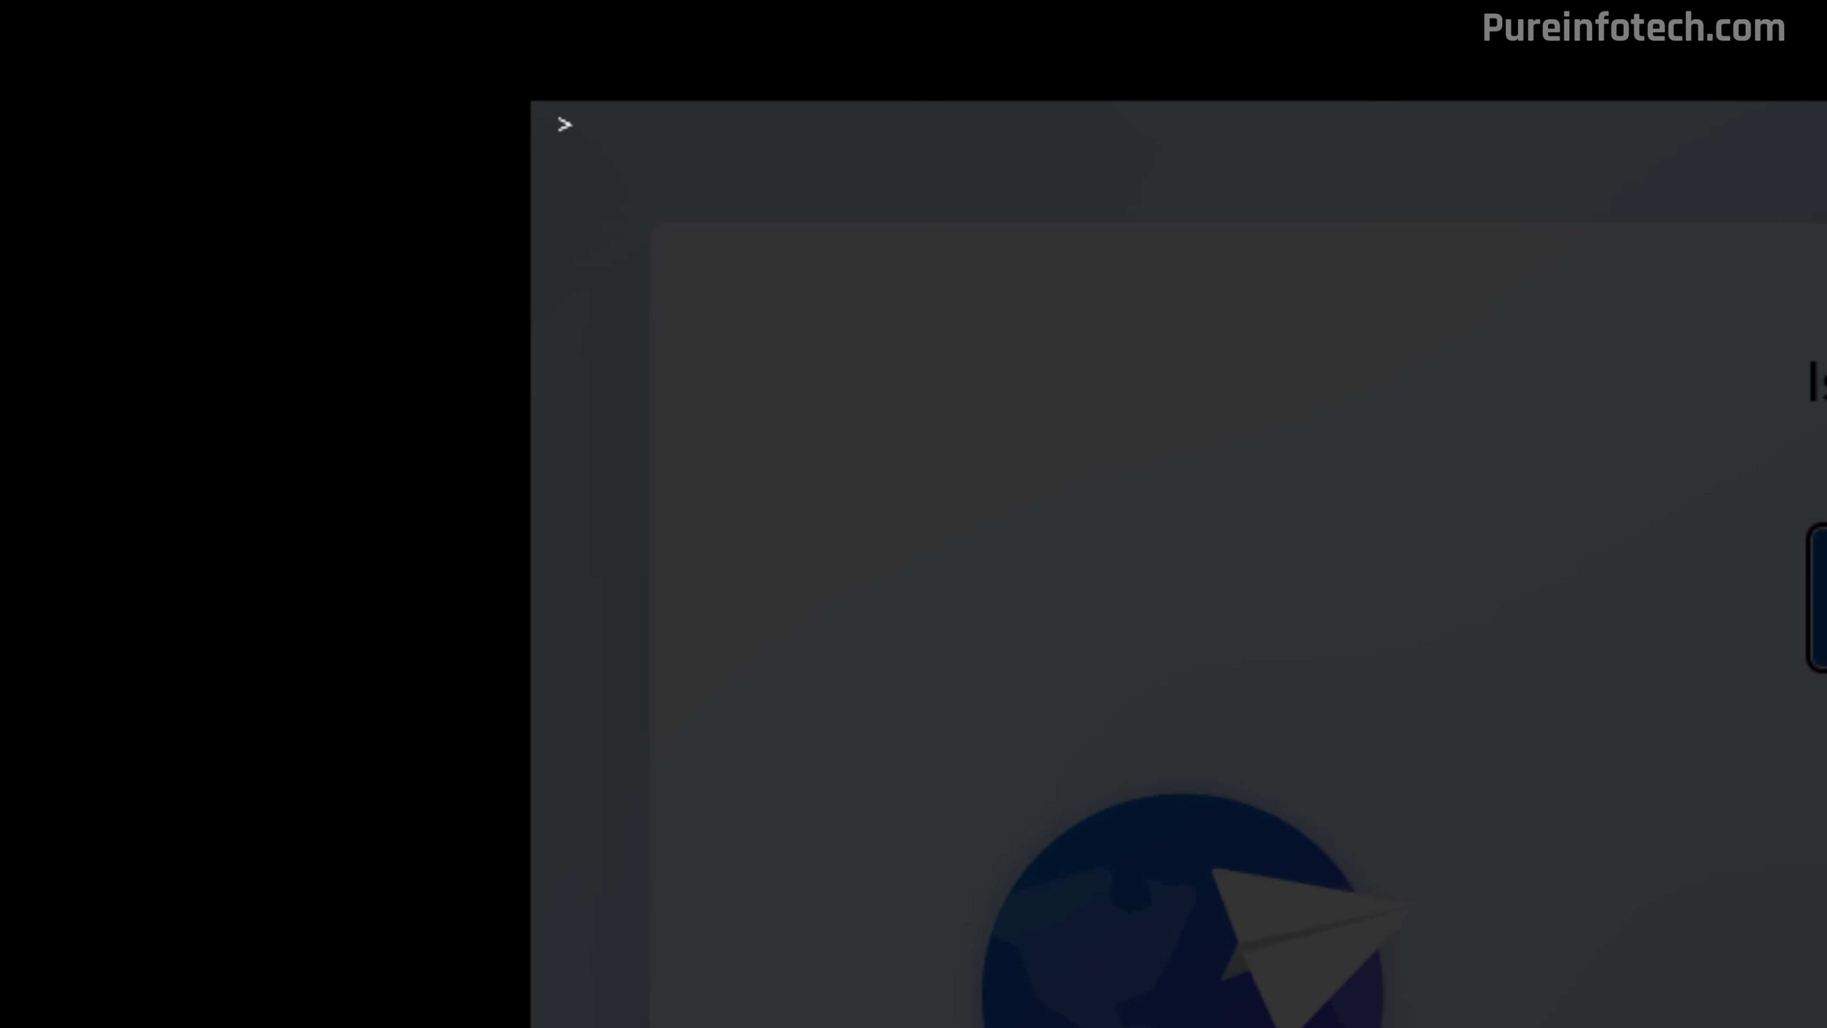
type("WinJS.Application")
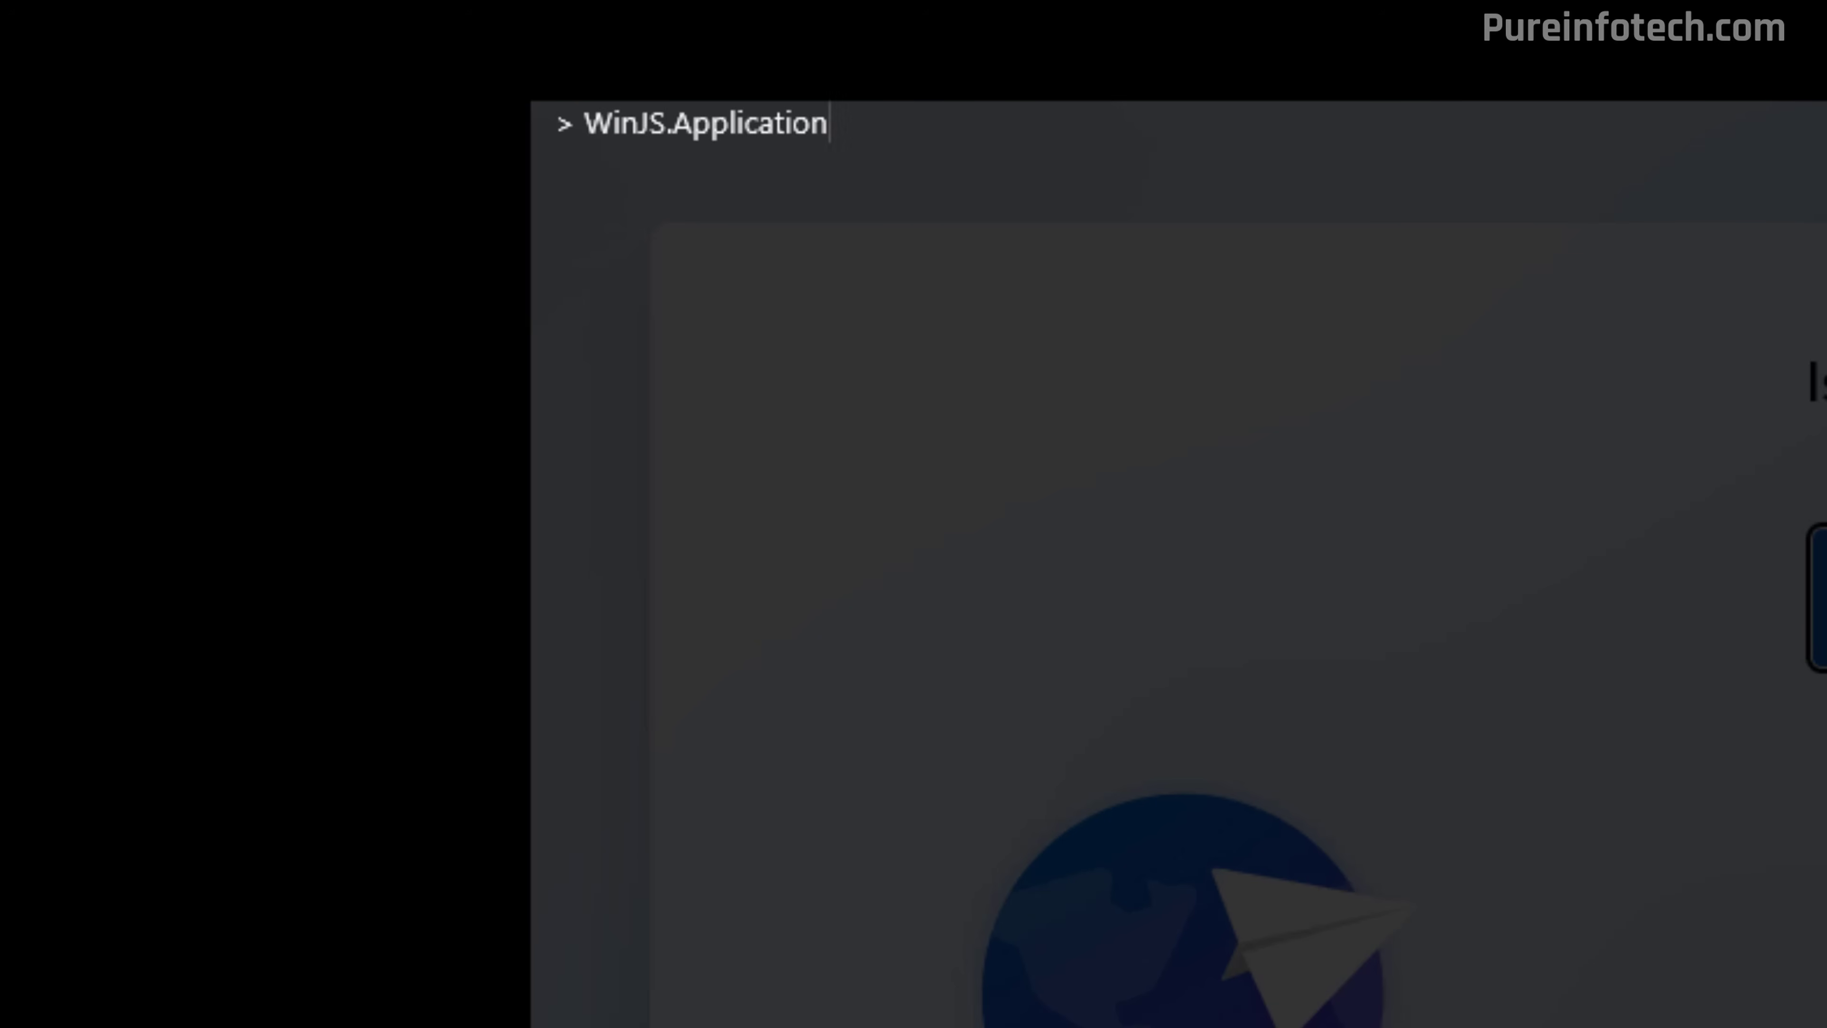
type(".restart(")
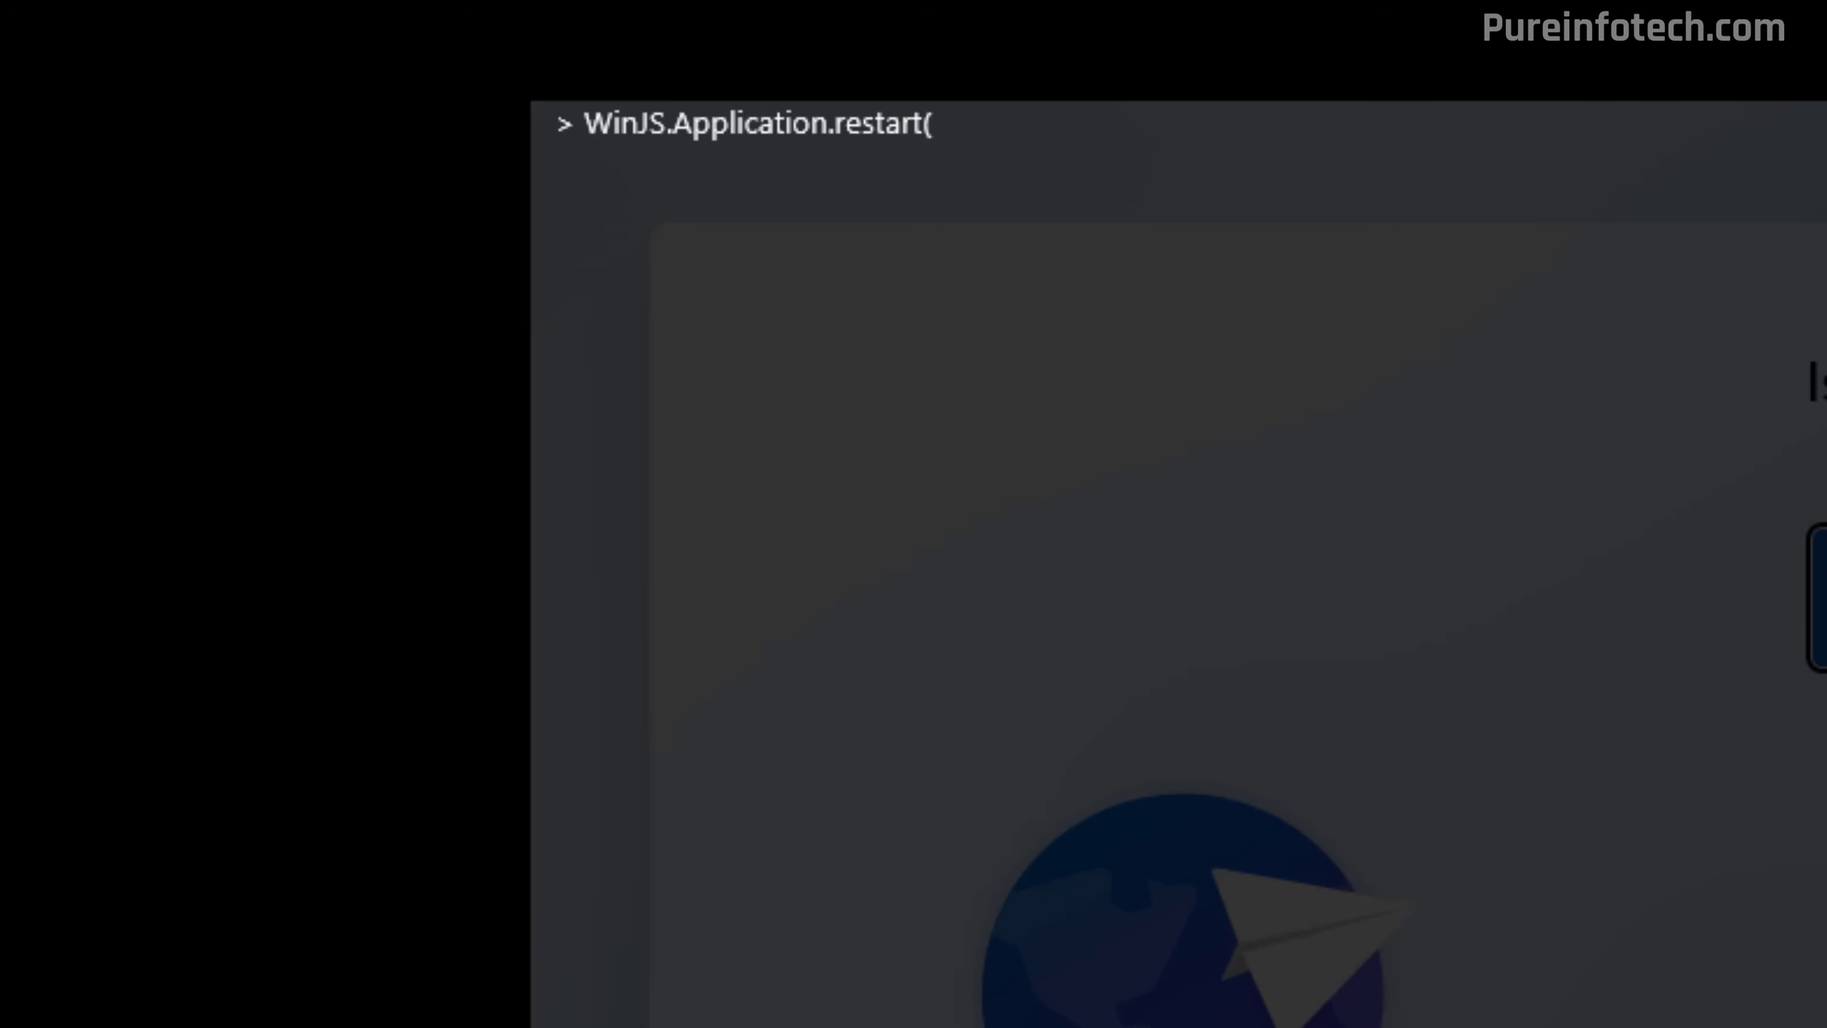
type("\"\")")
left_click(946, 123)
type("ms-cxh")
type("://LOCAL")
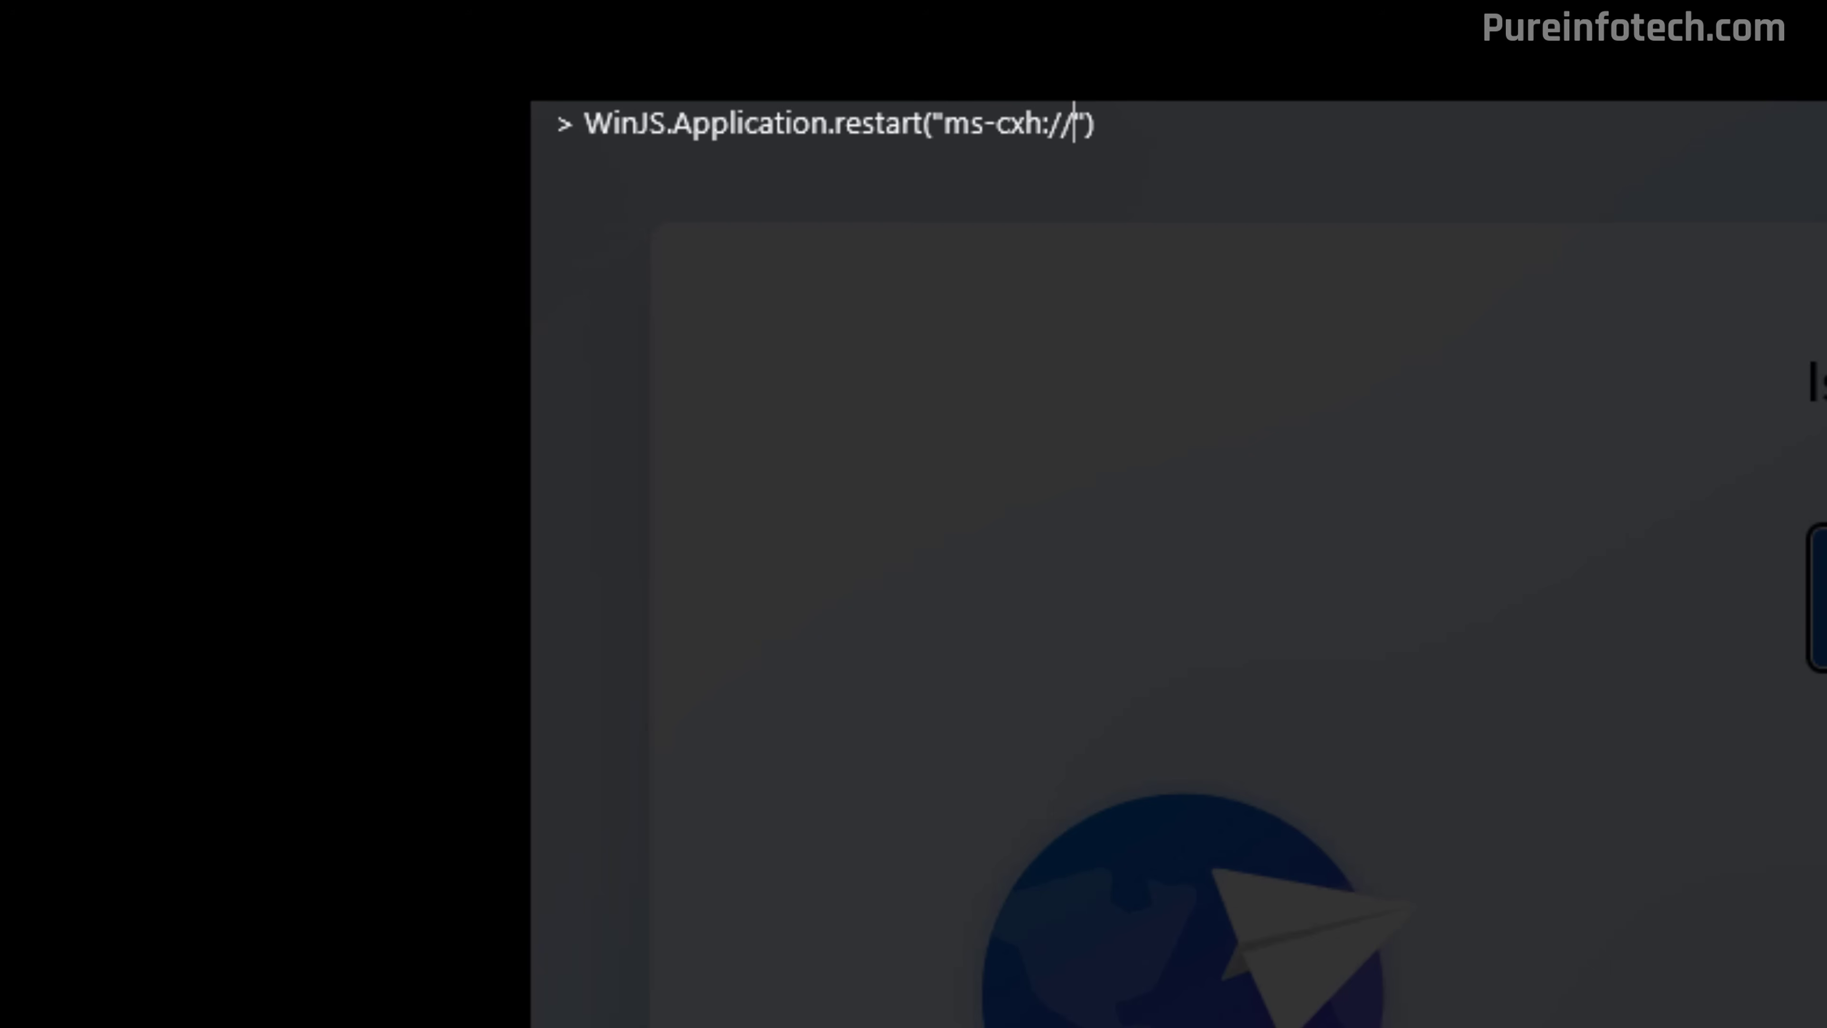
type("ONLY")
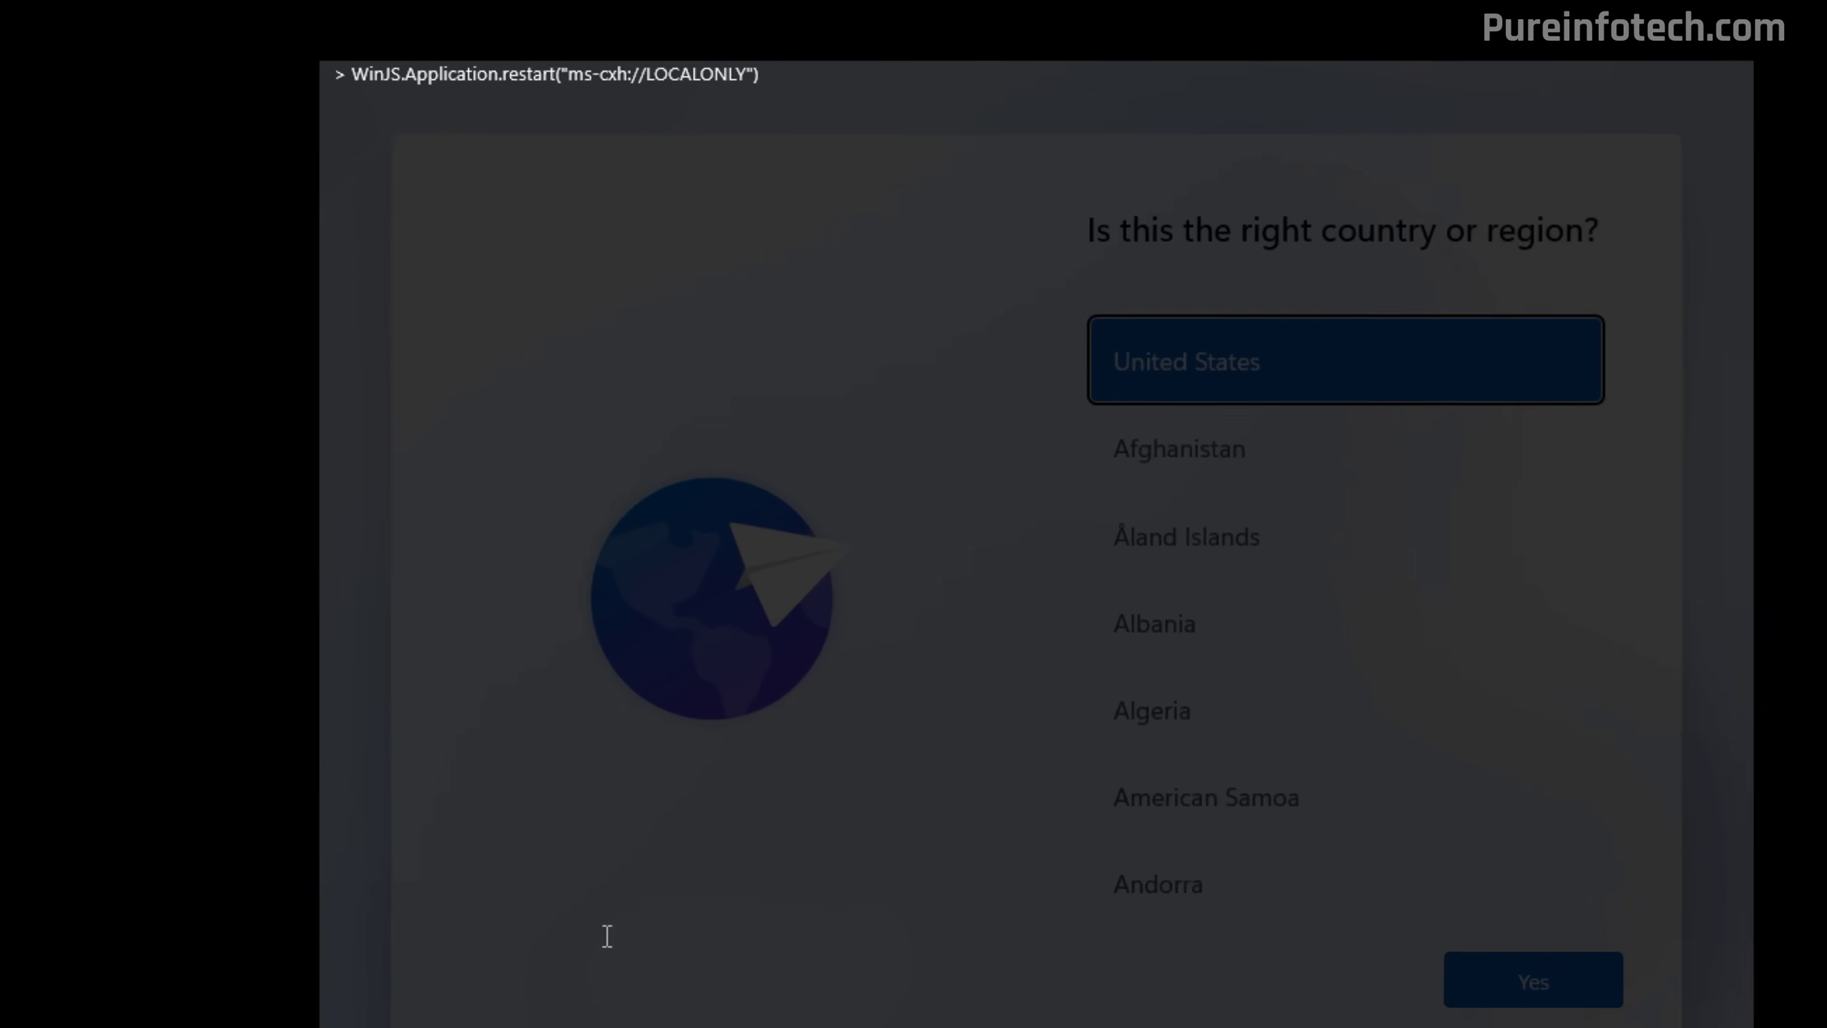
key("Return")
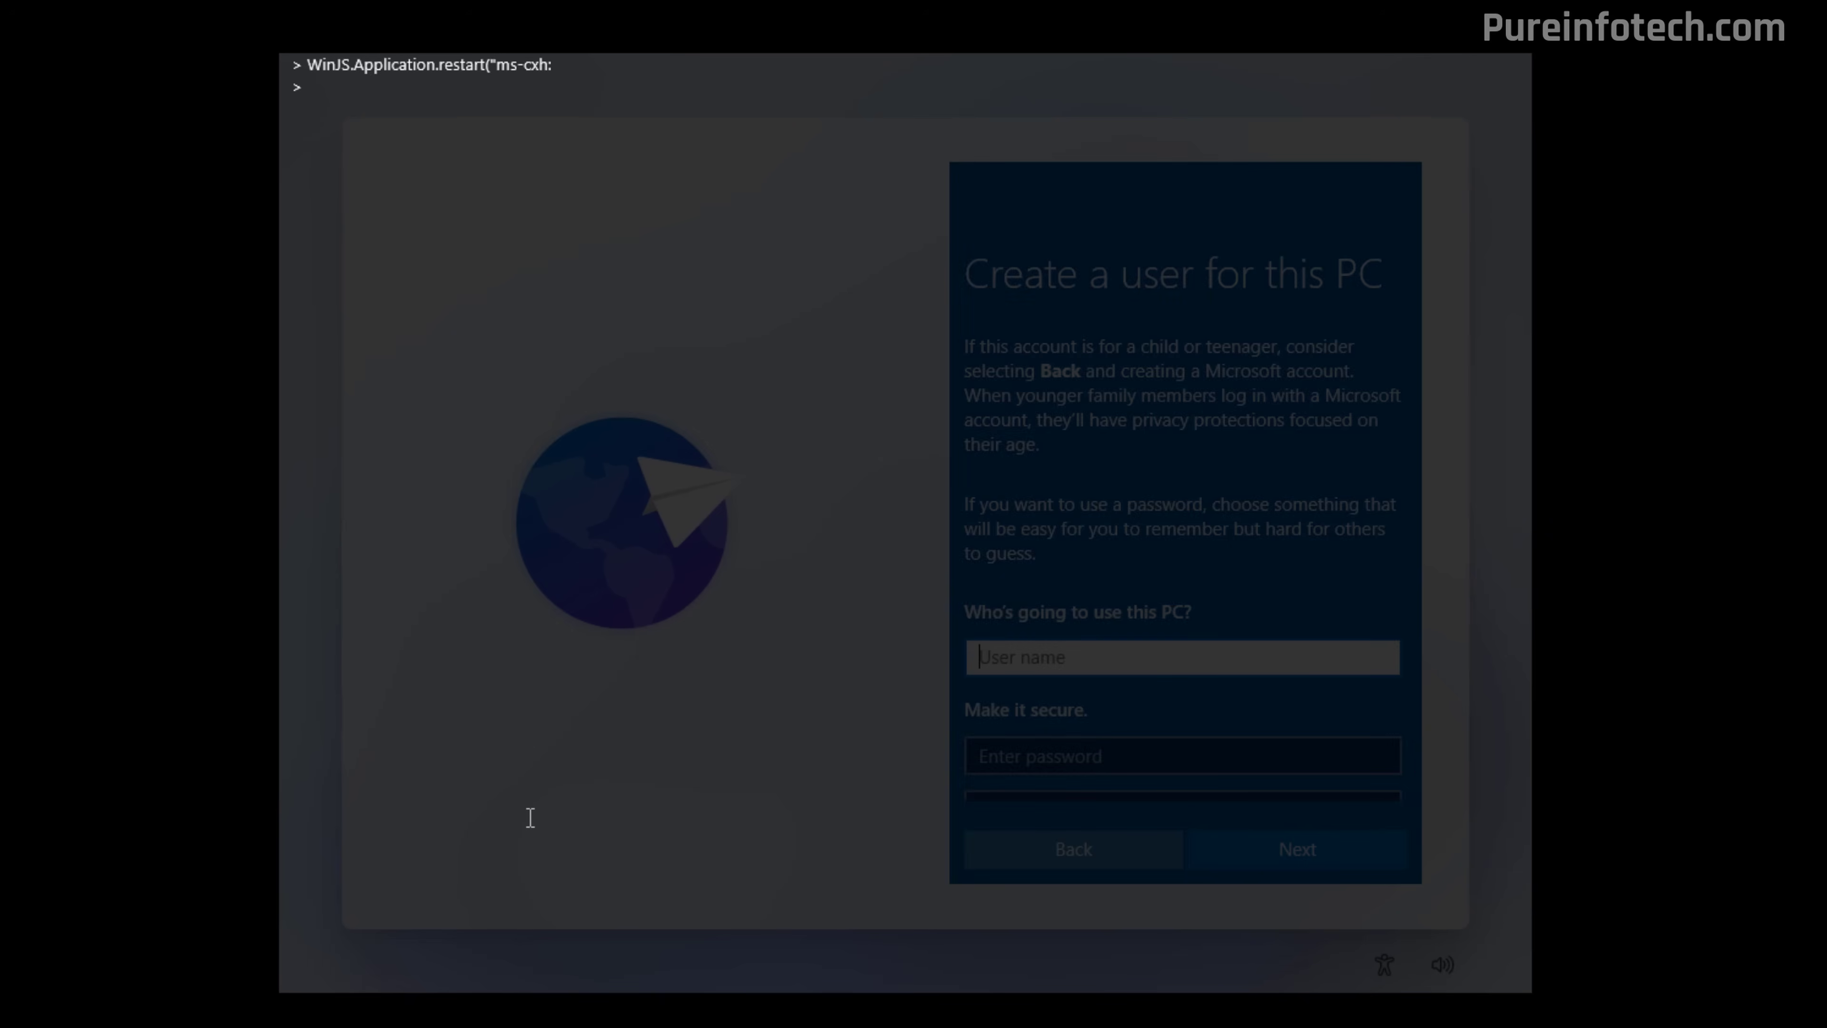
key("ctrl+shift+j")
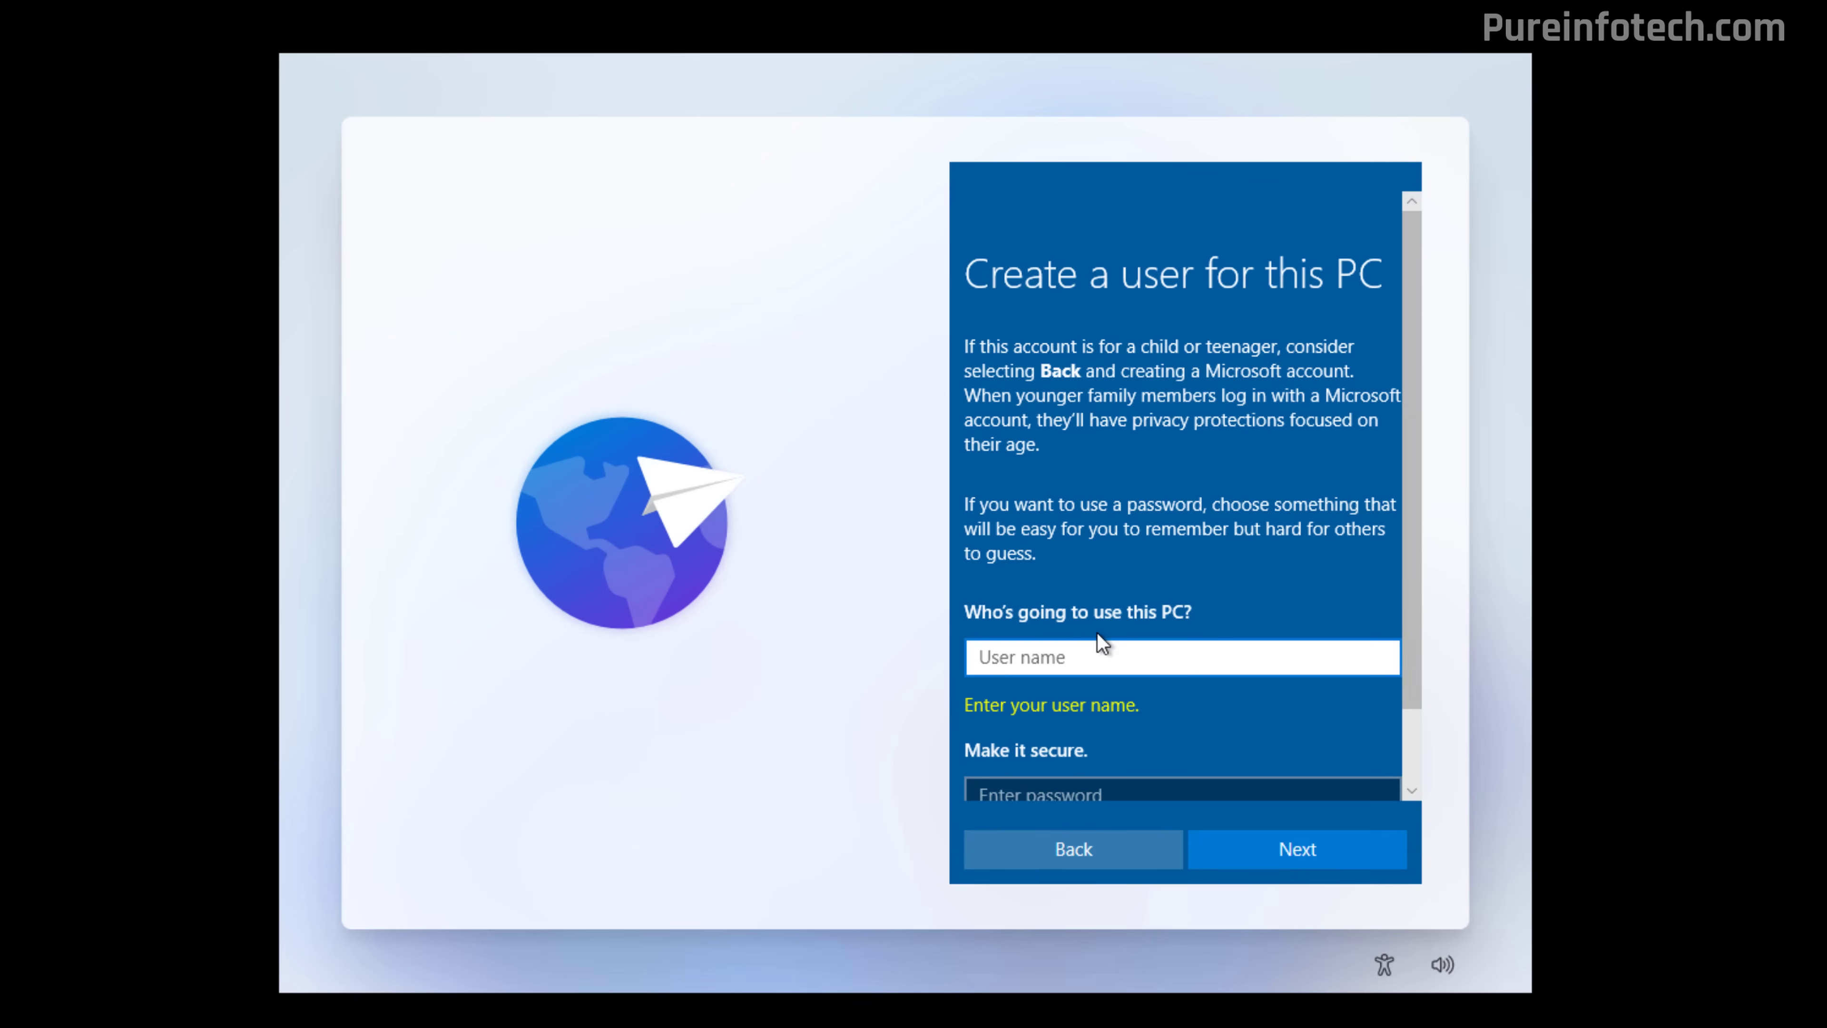
Enter admin as the user name, then fill in the password and its confirmation.
scroll(1223, 597, "down", 1)
left_click(1186, 573)
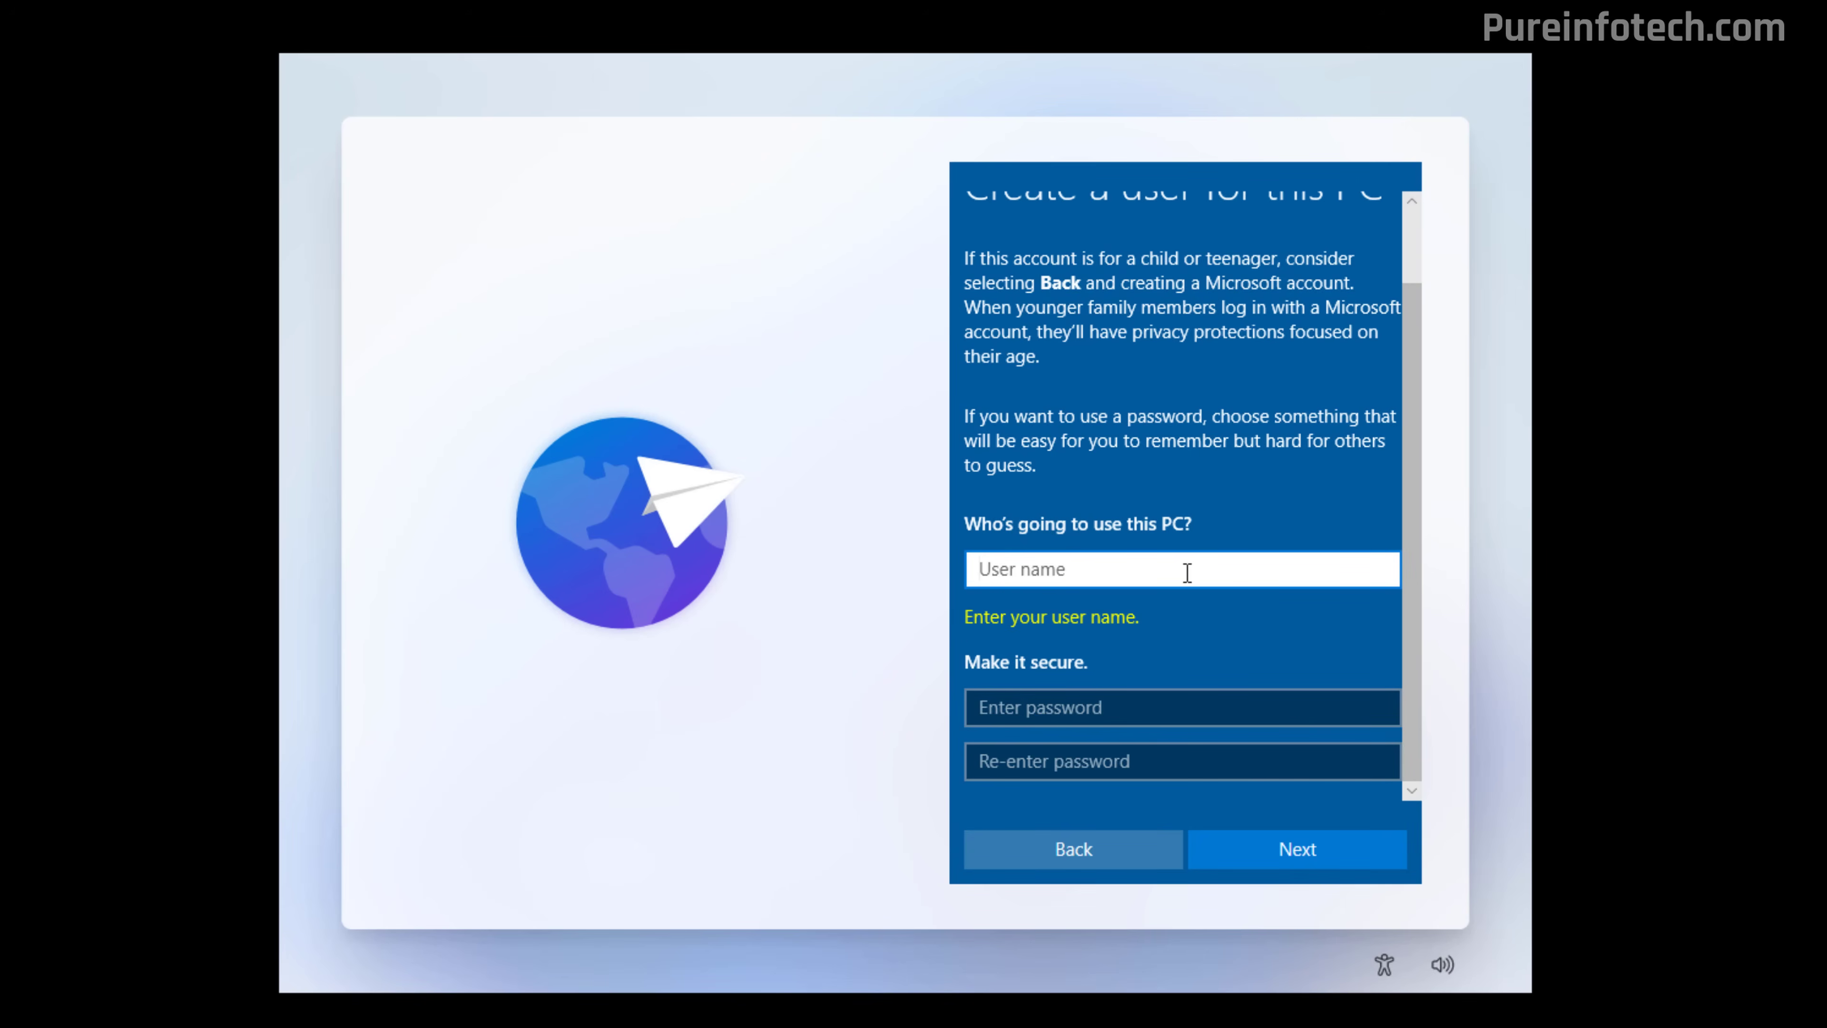
type("admin")
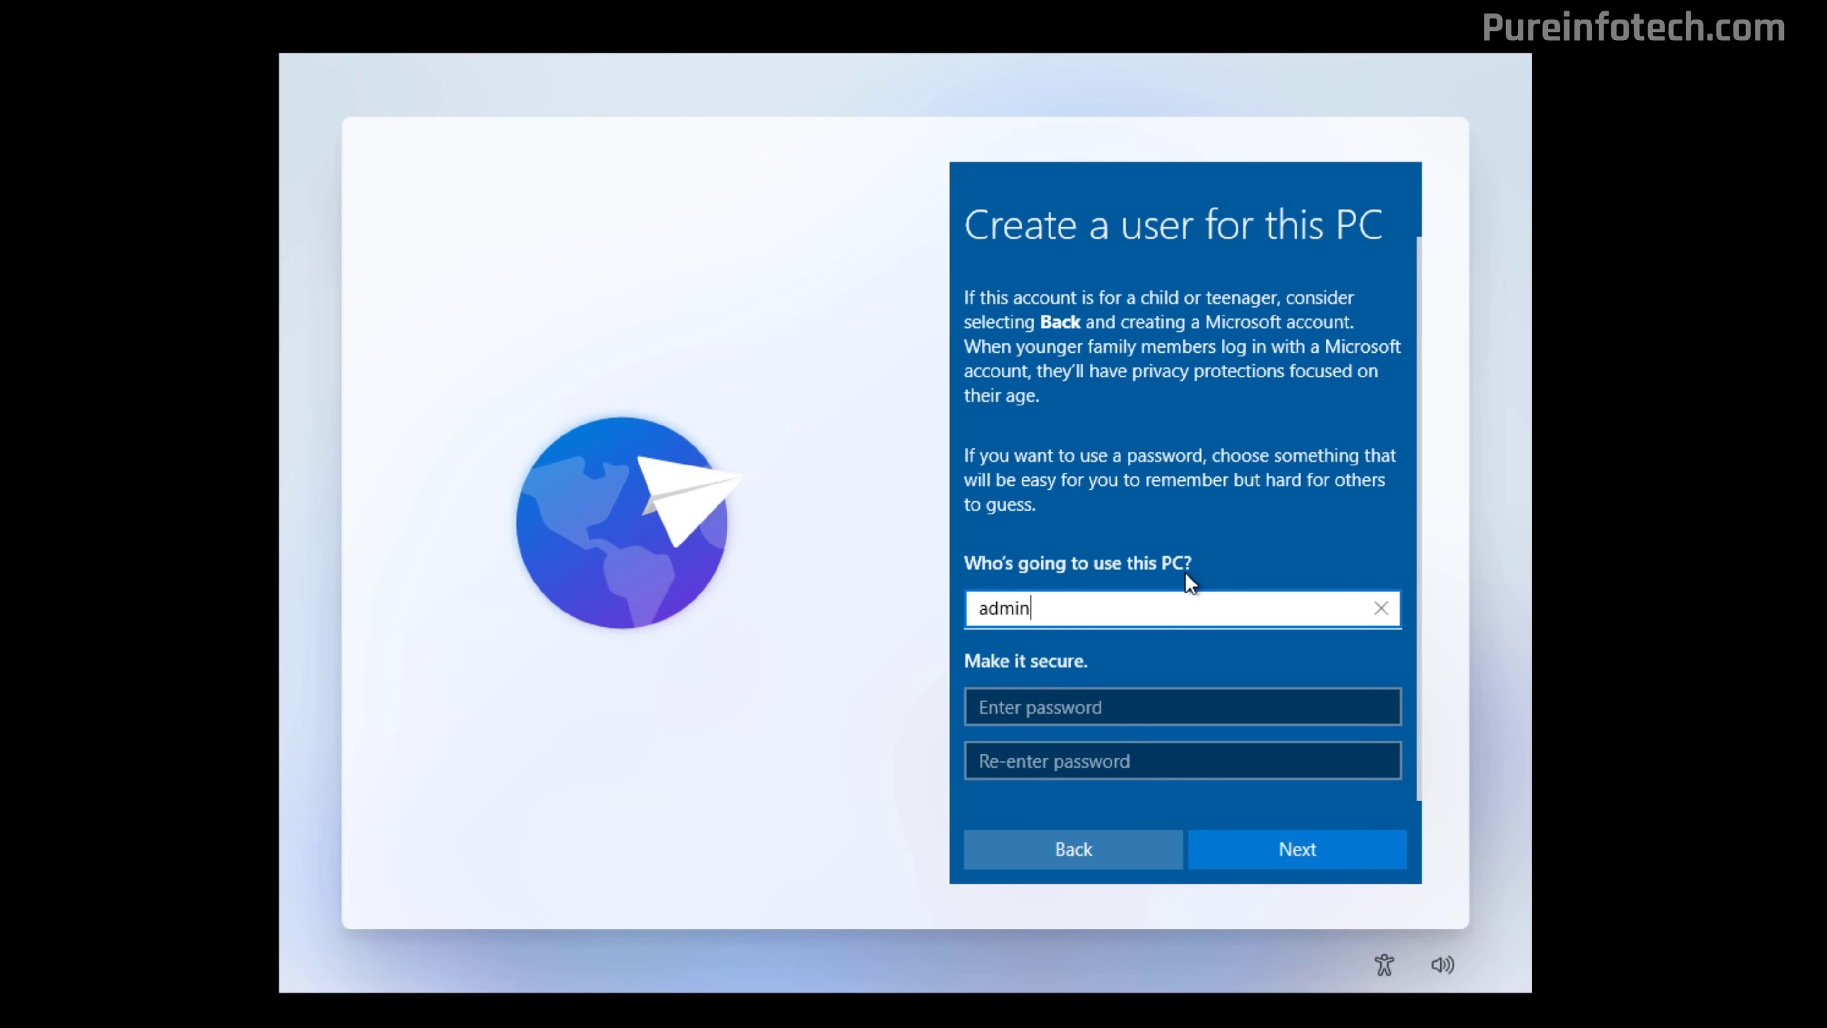
left_click(1110, 708)
key("ctrl+v")
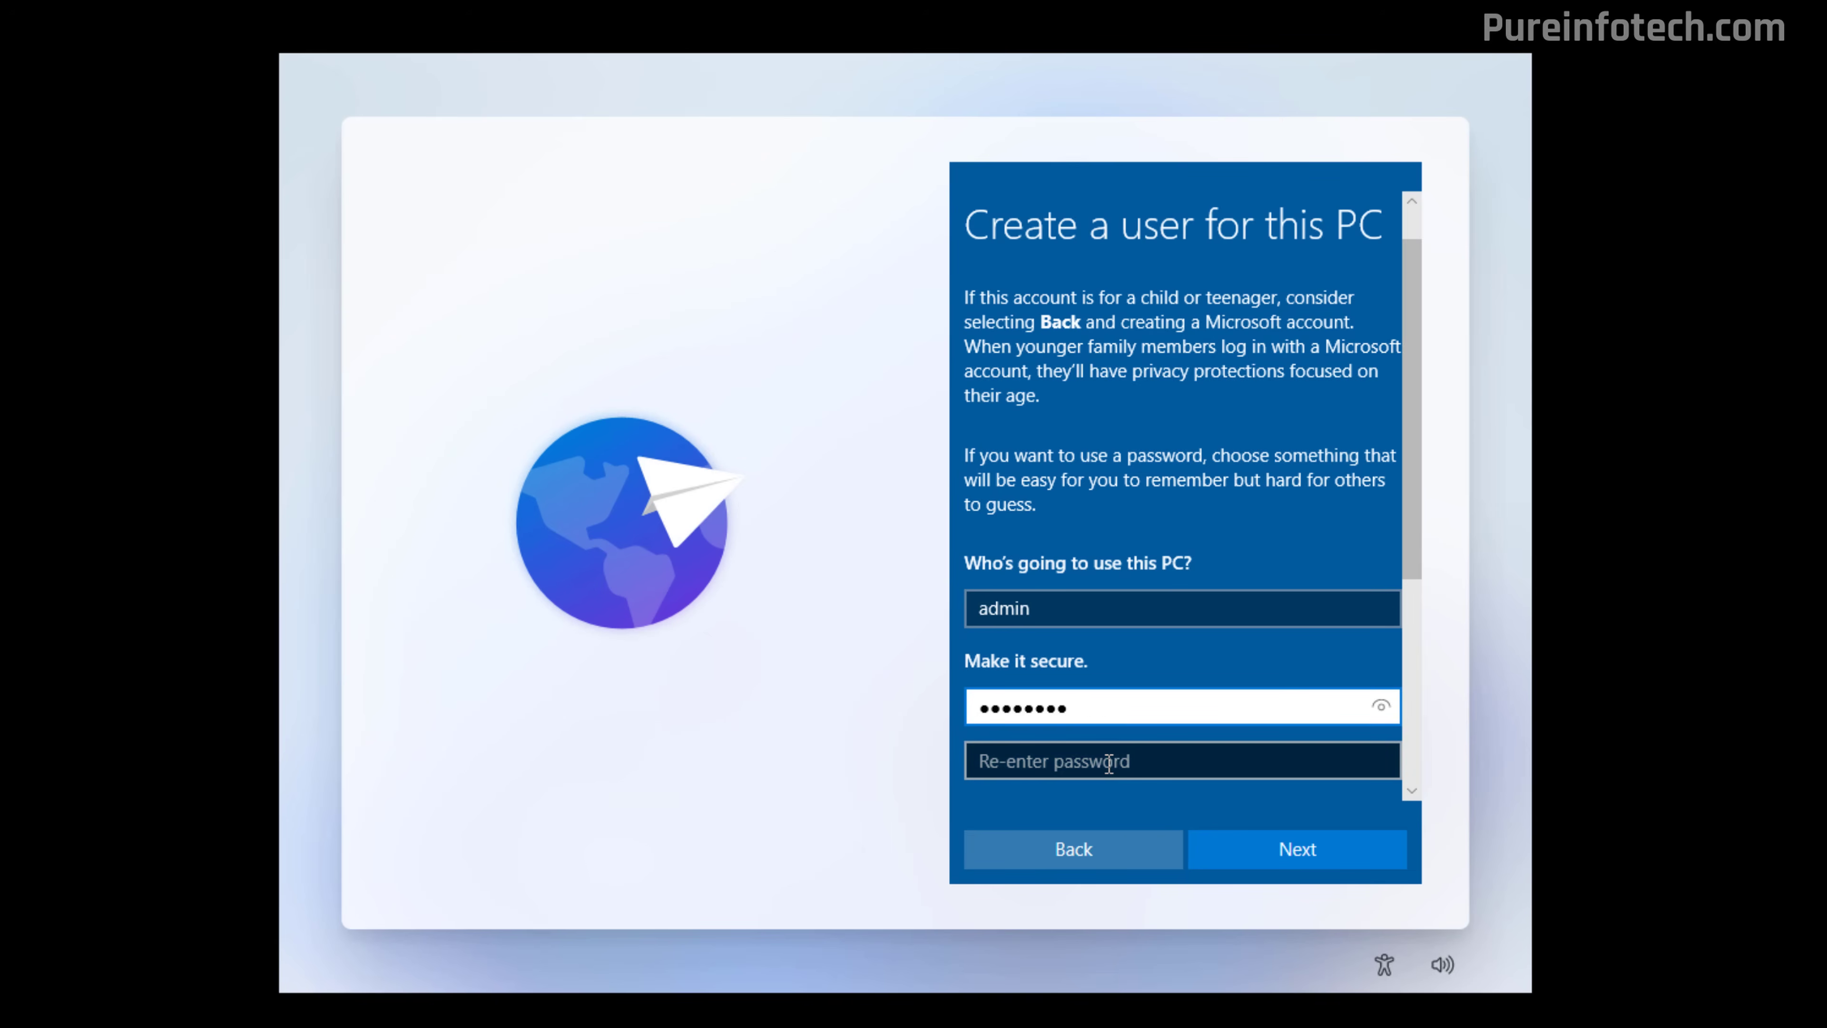
left_click(1109, 762)
type("•••••••")
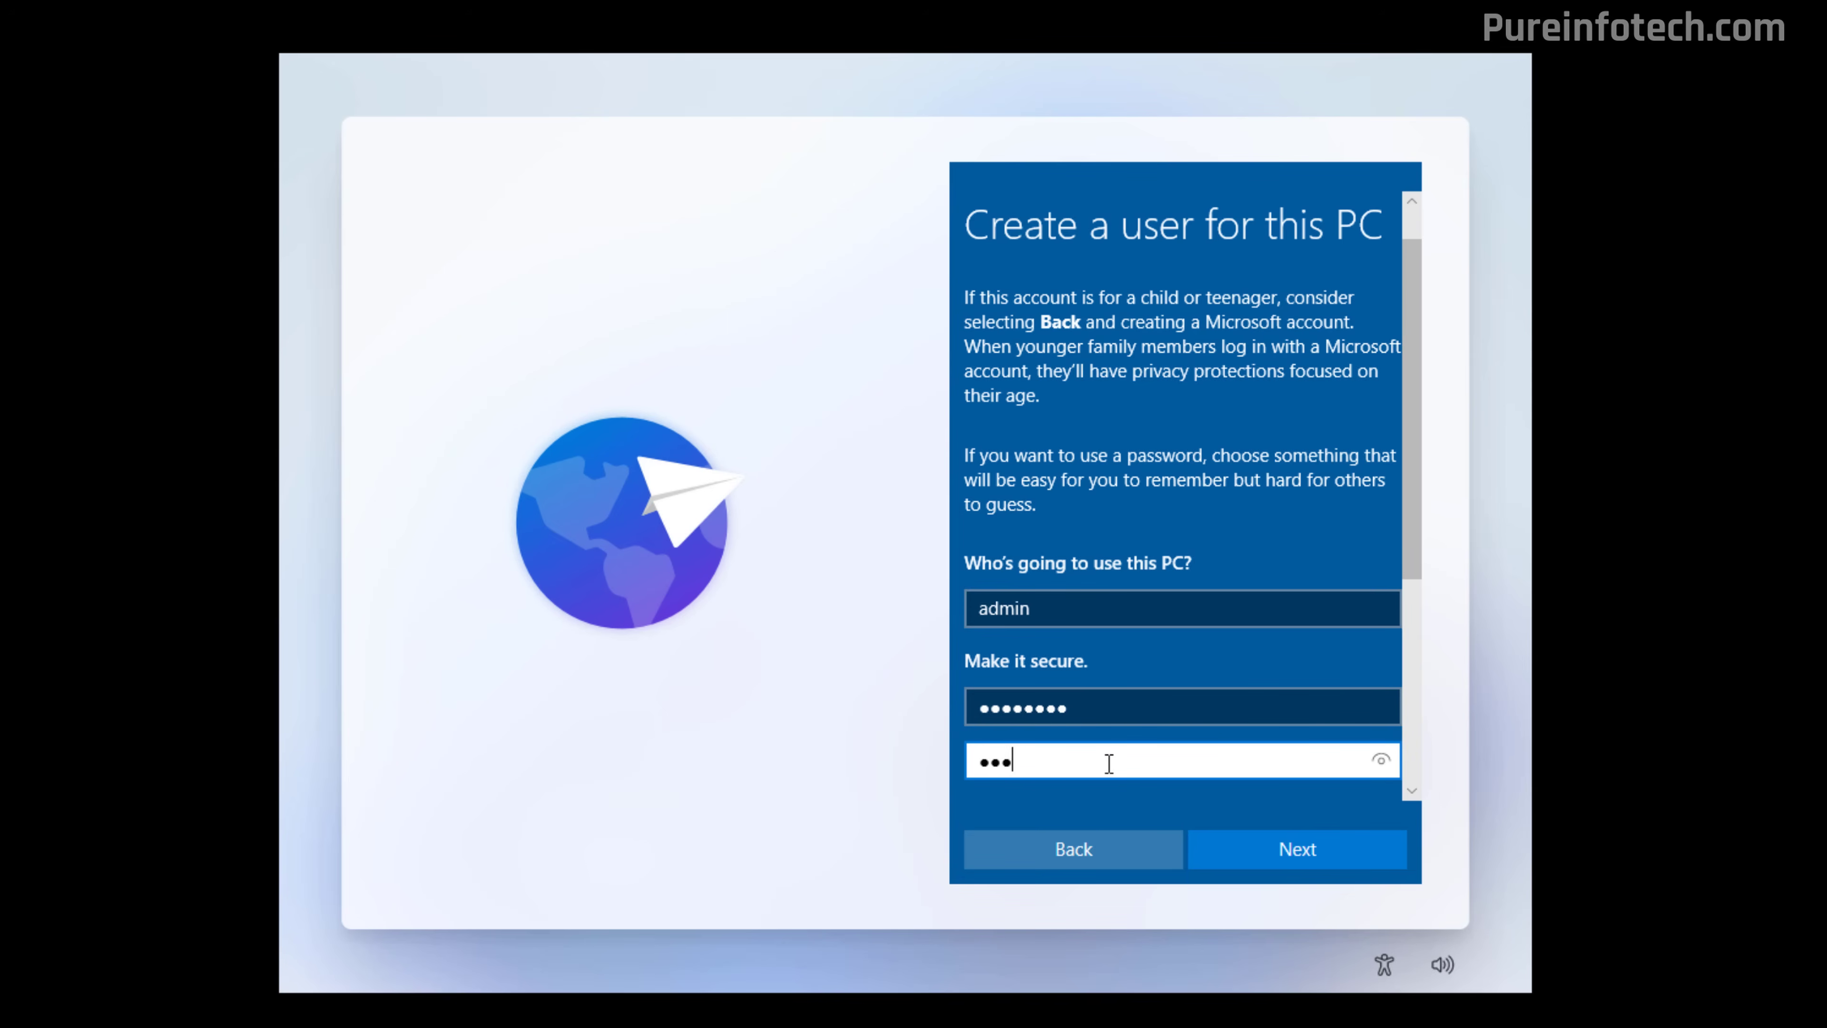
type("••")
Set Security question 1 to 'What was your first pet's name?'.
scroll(1107, 760, "down", 3)
left_click(1113, 583)
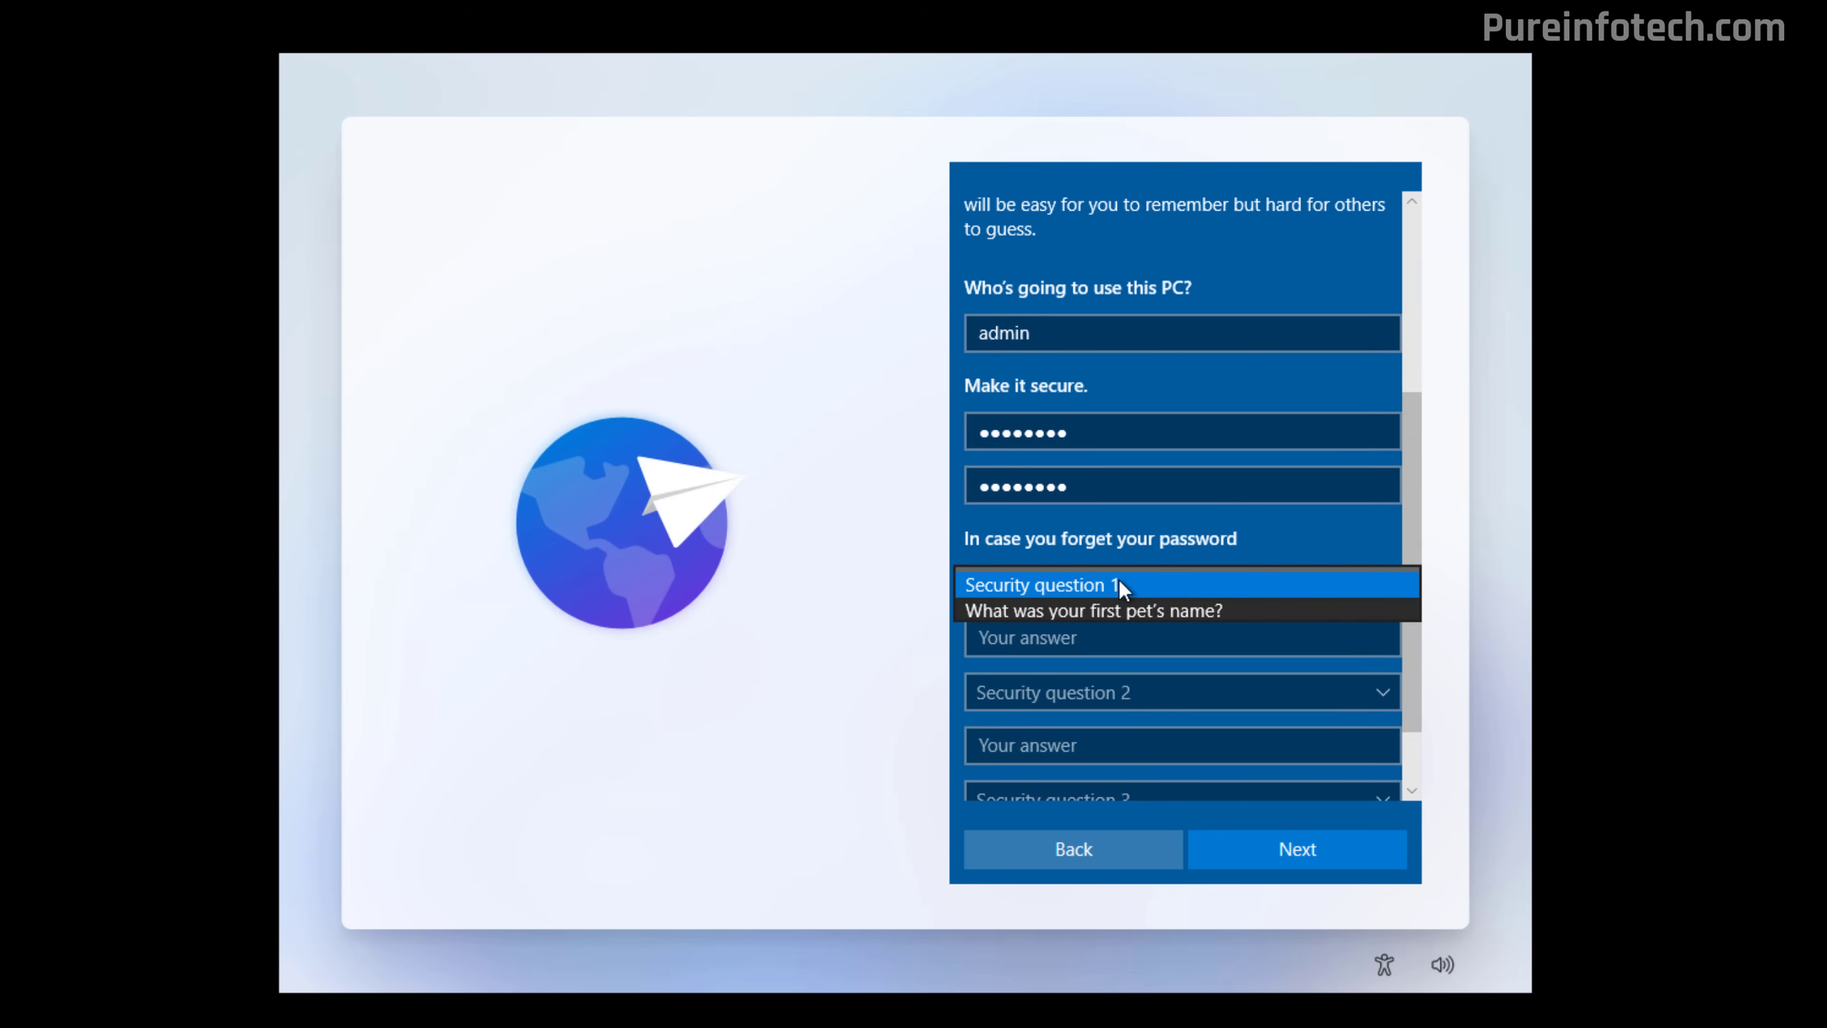
left_click(1112, 610)
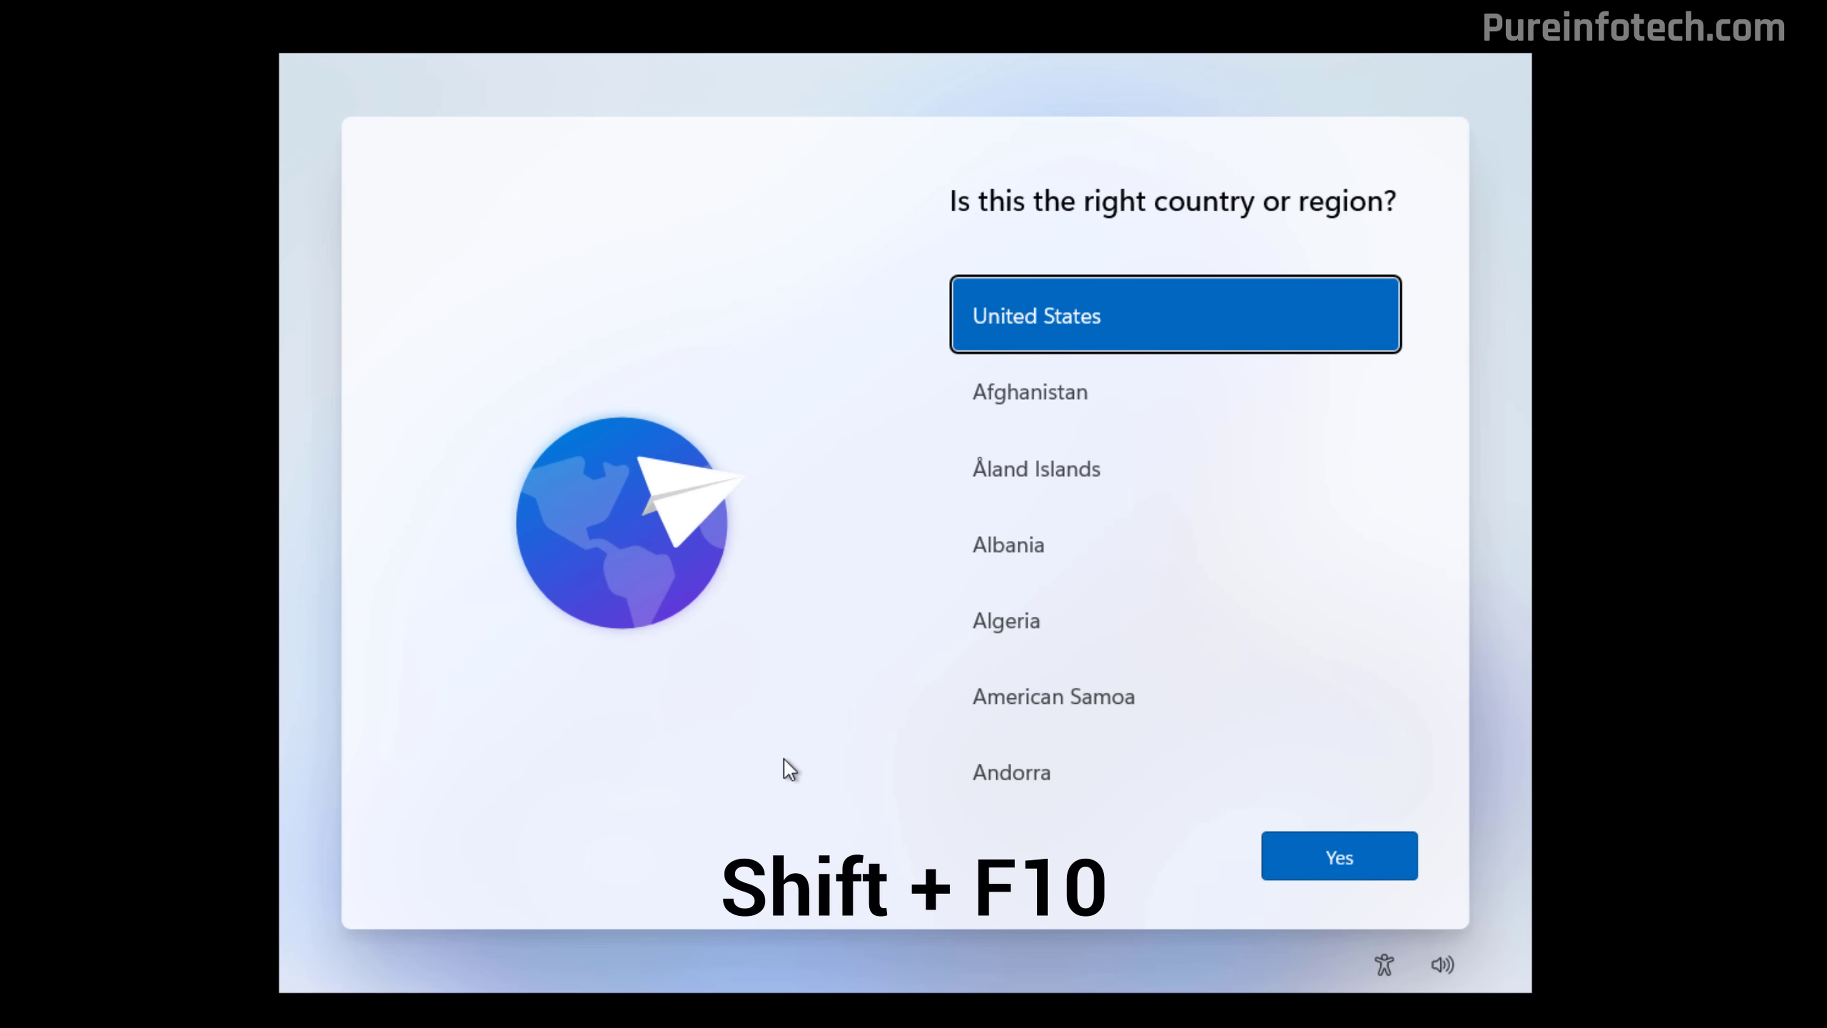
Add the HideOnlineAccountScreens REG_DWORD value 1 under the OOBE key, then close Command Prompt.
key("shift+F10")
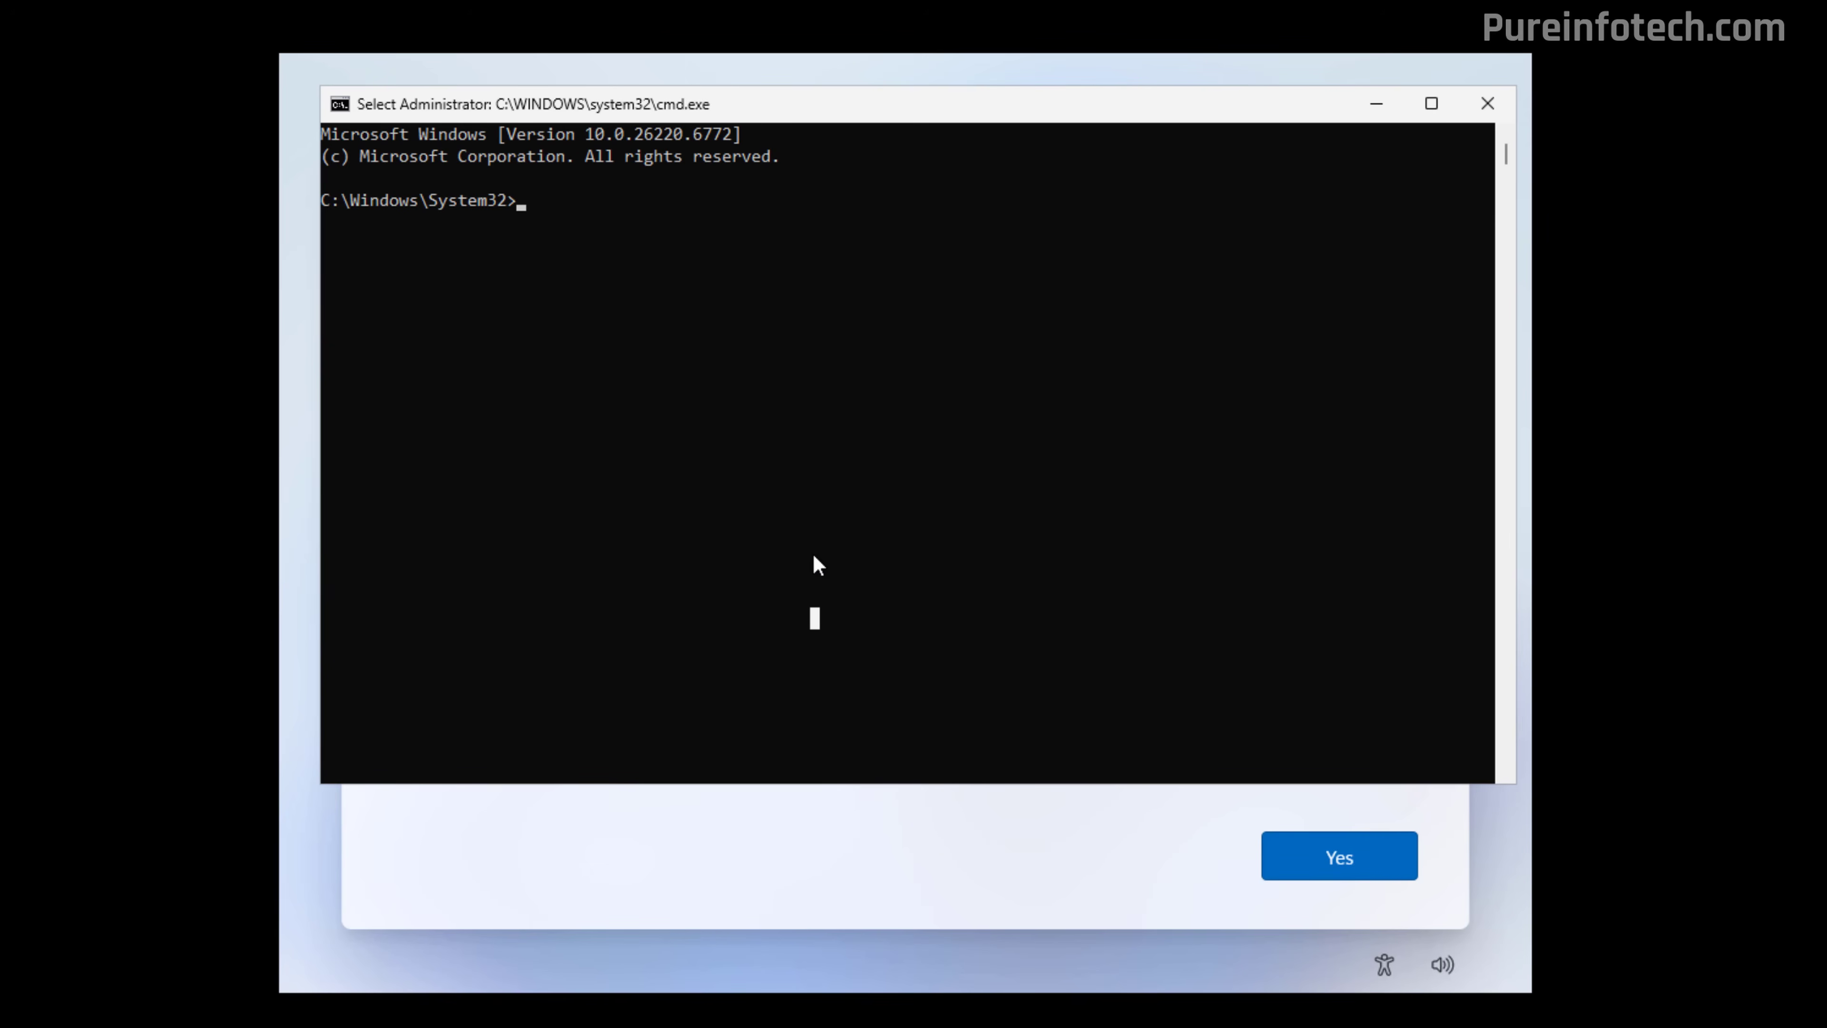
type("reg add")
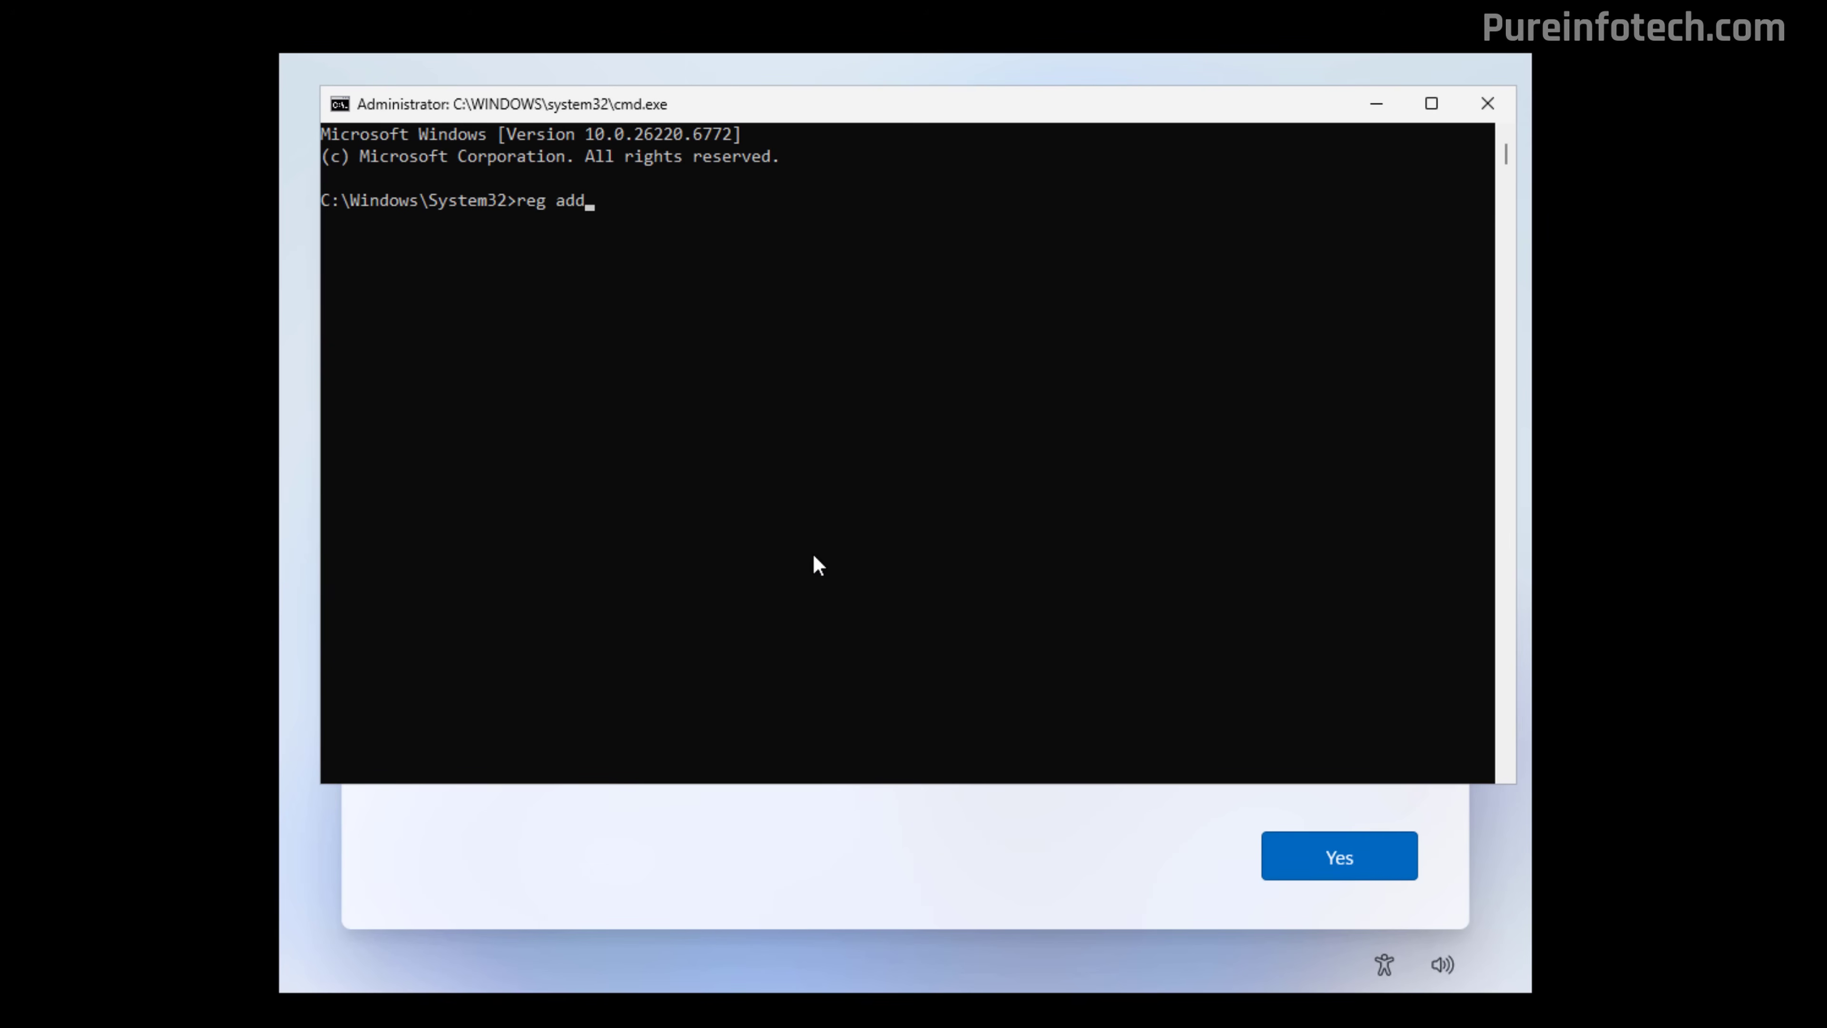
type(" HKLM\\software\\microsoft\\widnows\\currentversion\\oobe /v Hide")
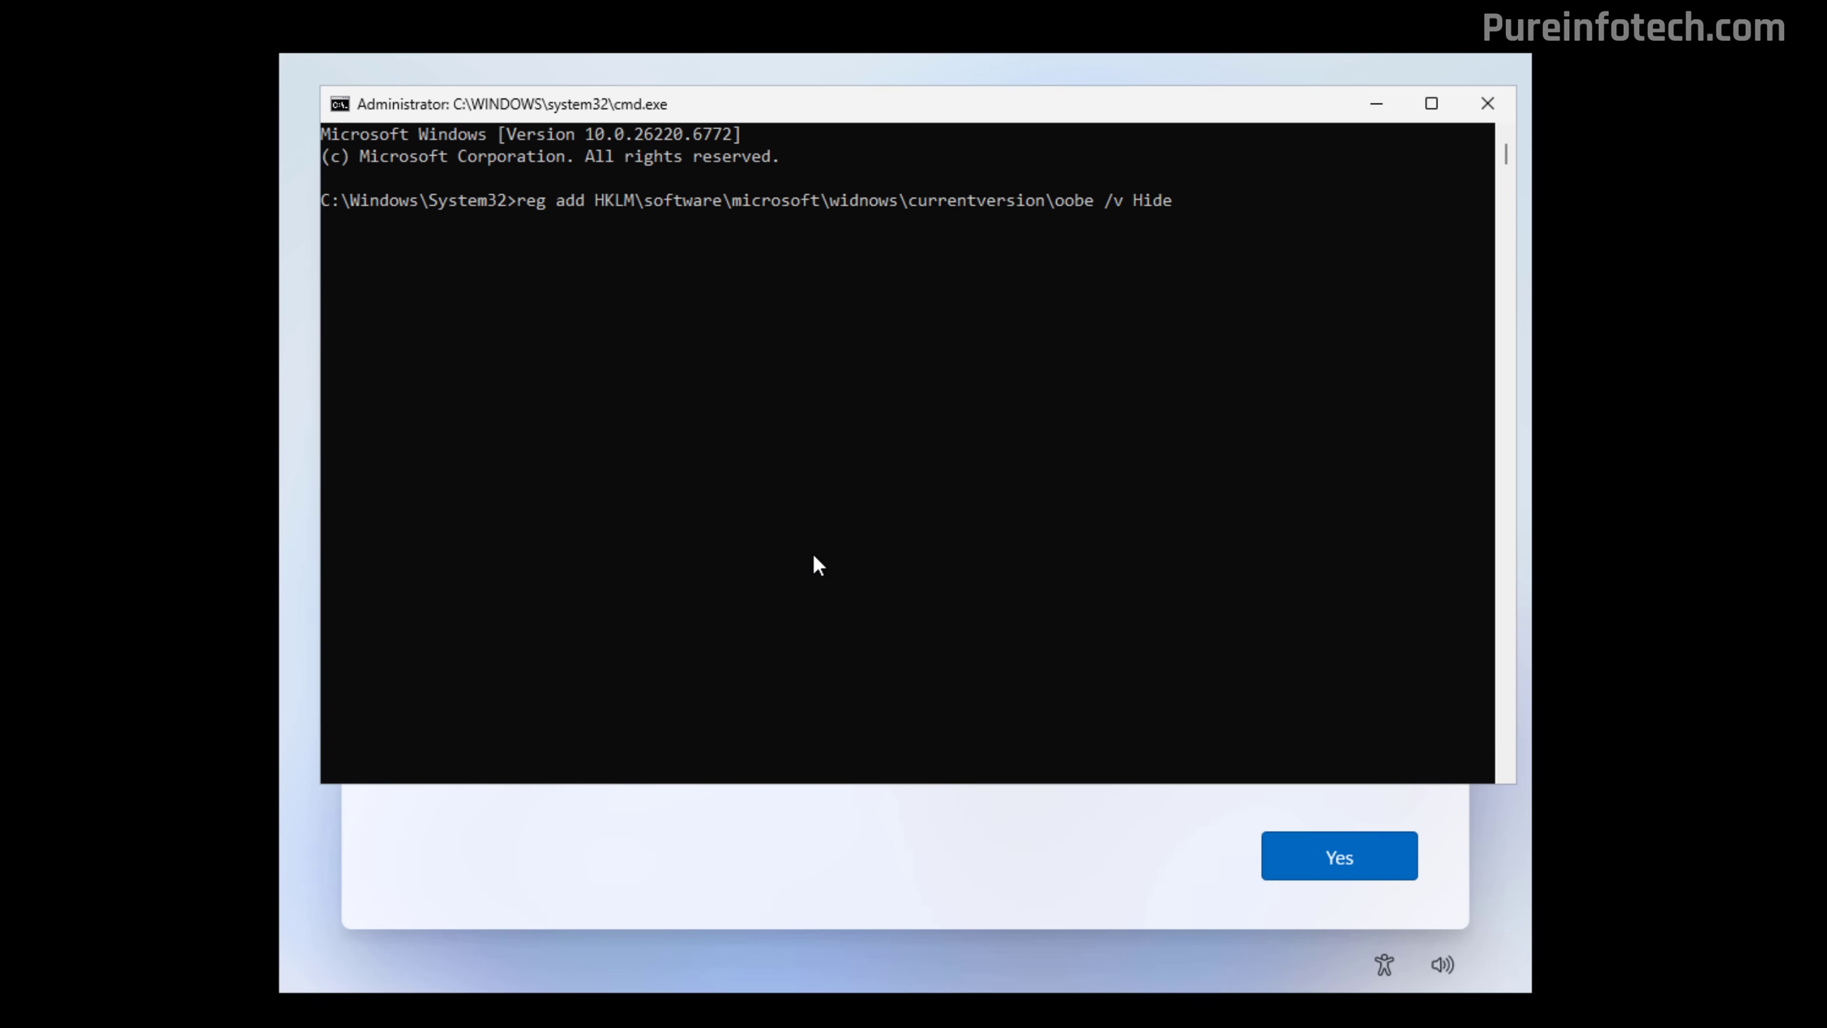
type("OnlineAccountScreen")
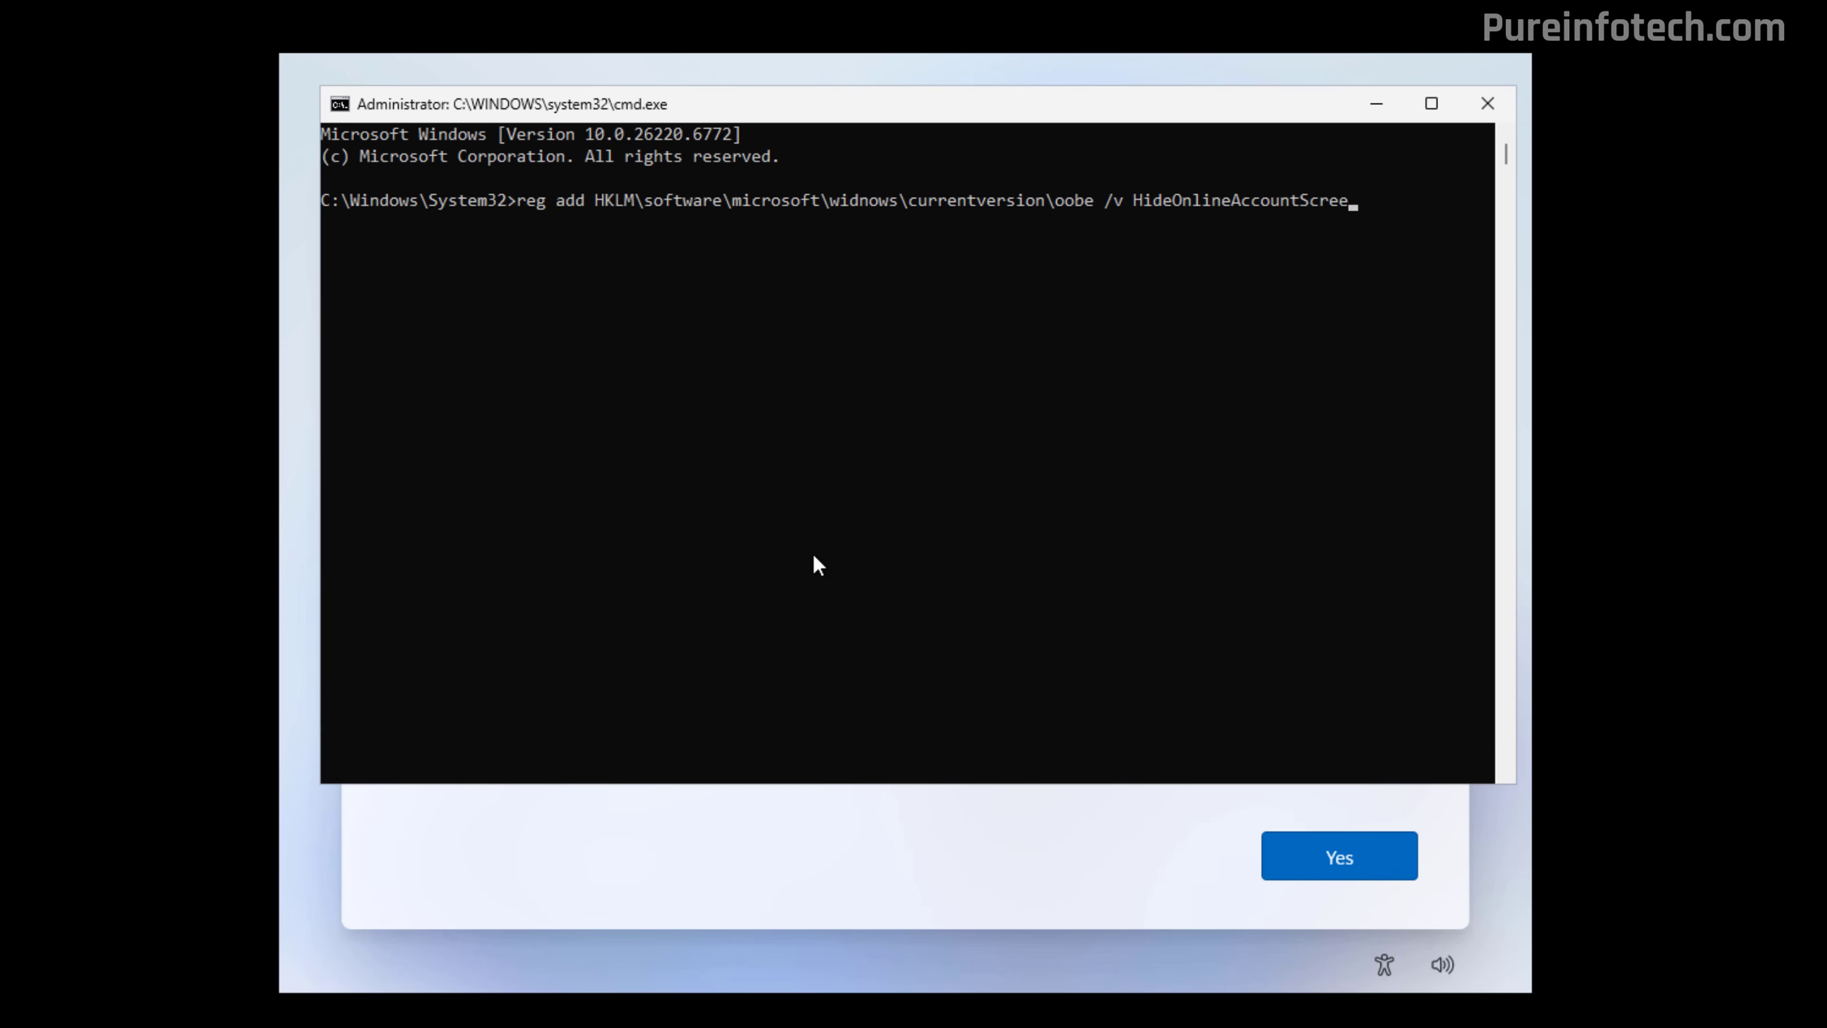
key("BackSpace")
key("BackSpace")
type("ens /t REG_DWORD /d 1 /f")
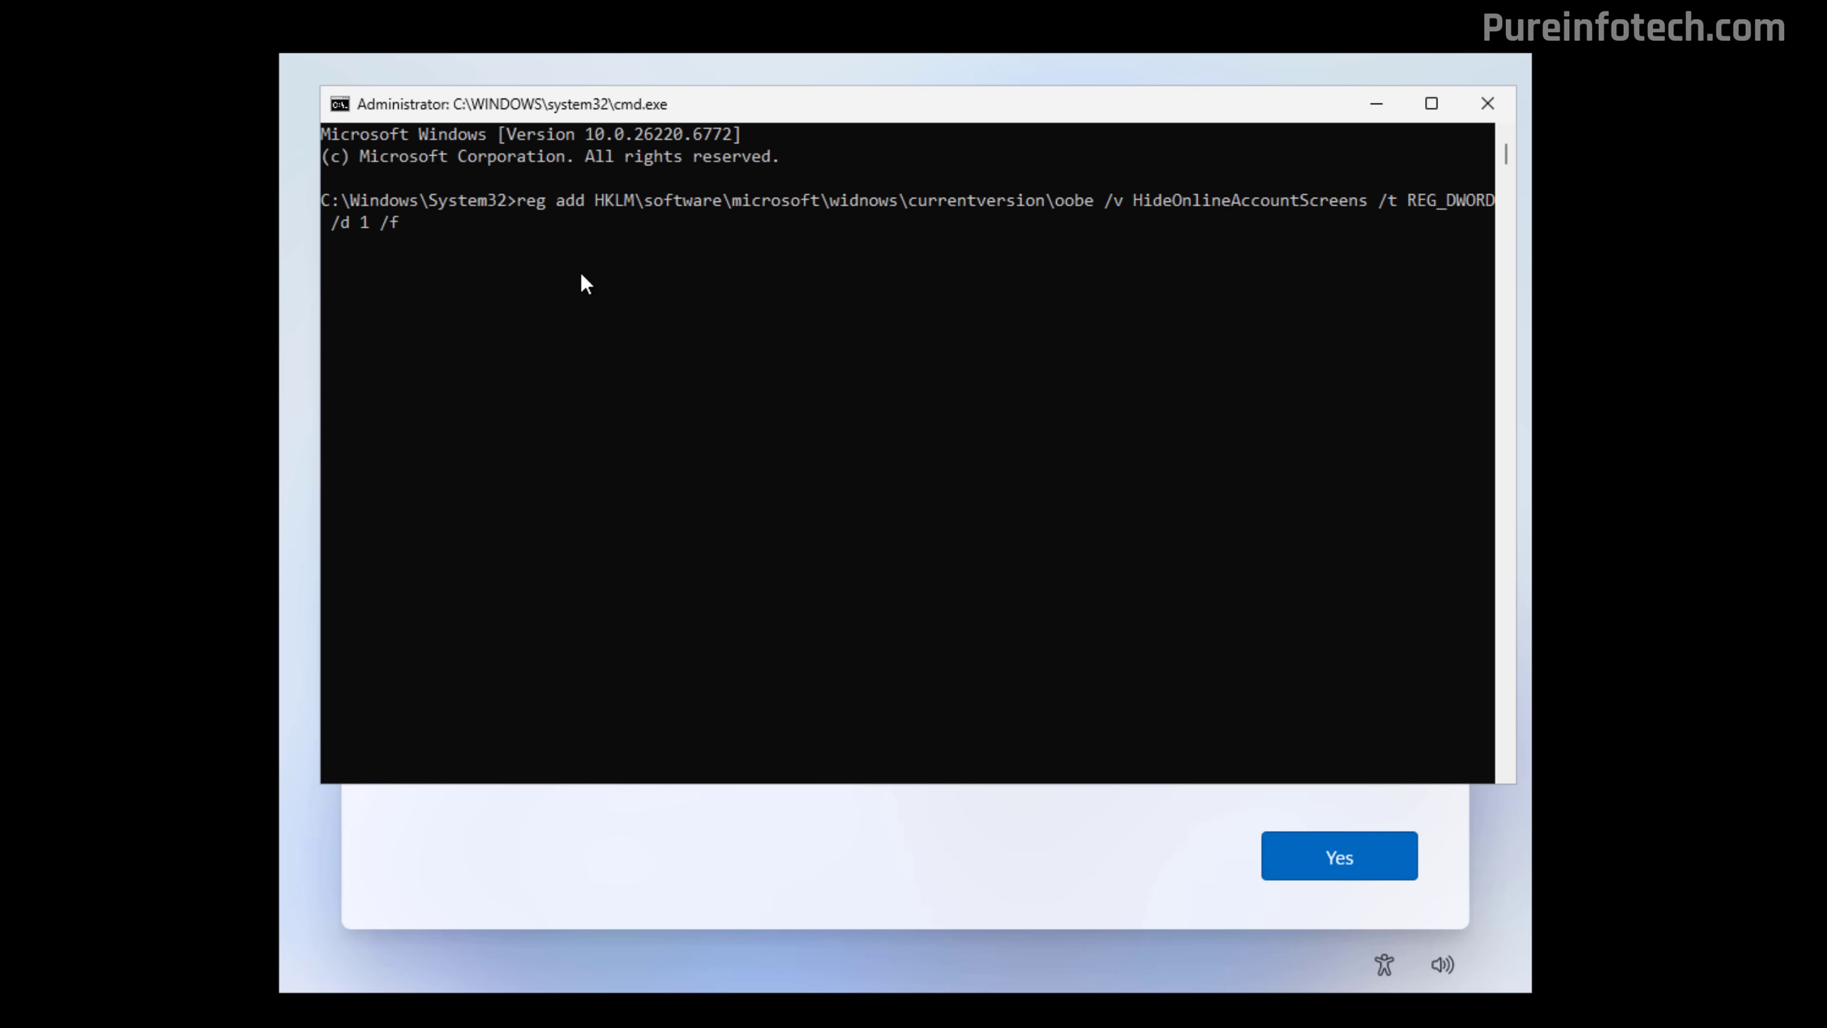
key("Return")
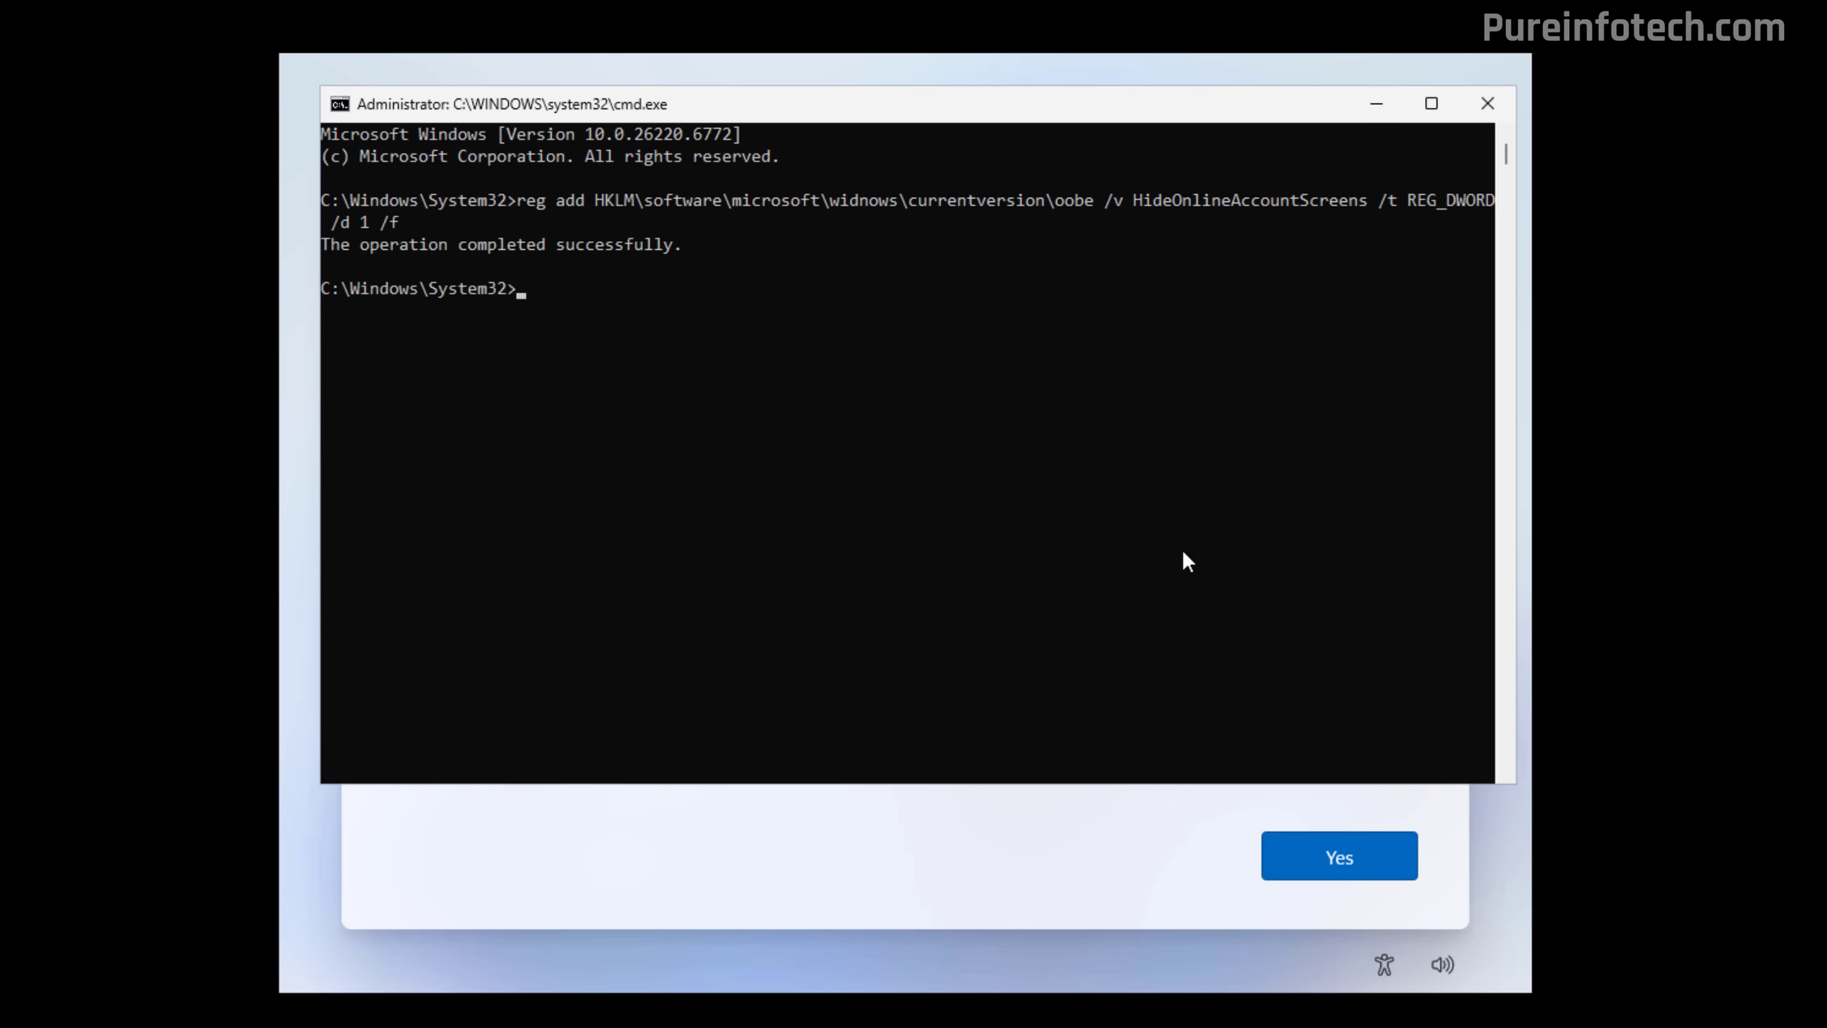
left_click(1495, 108)
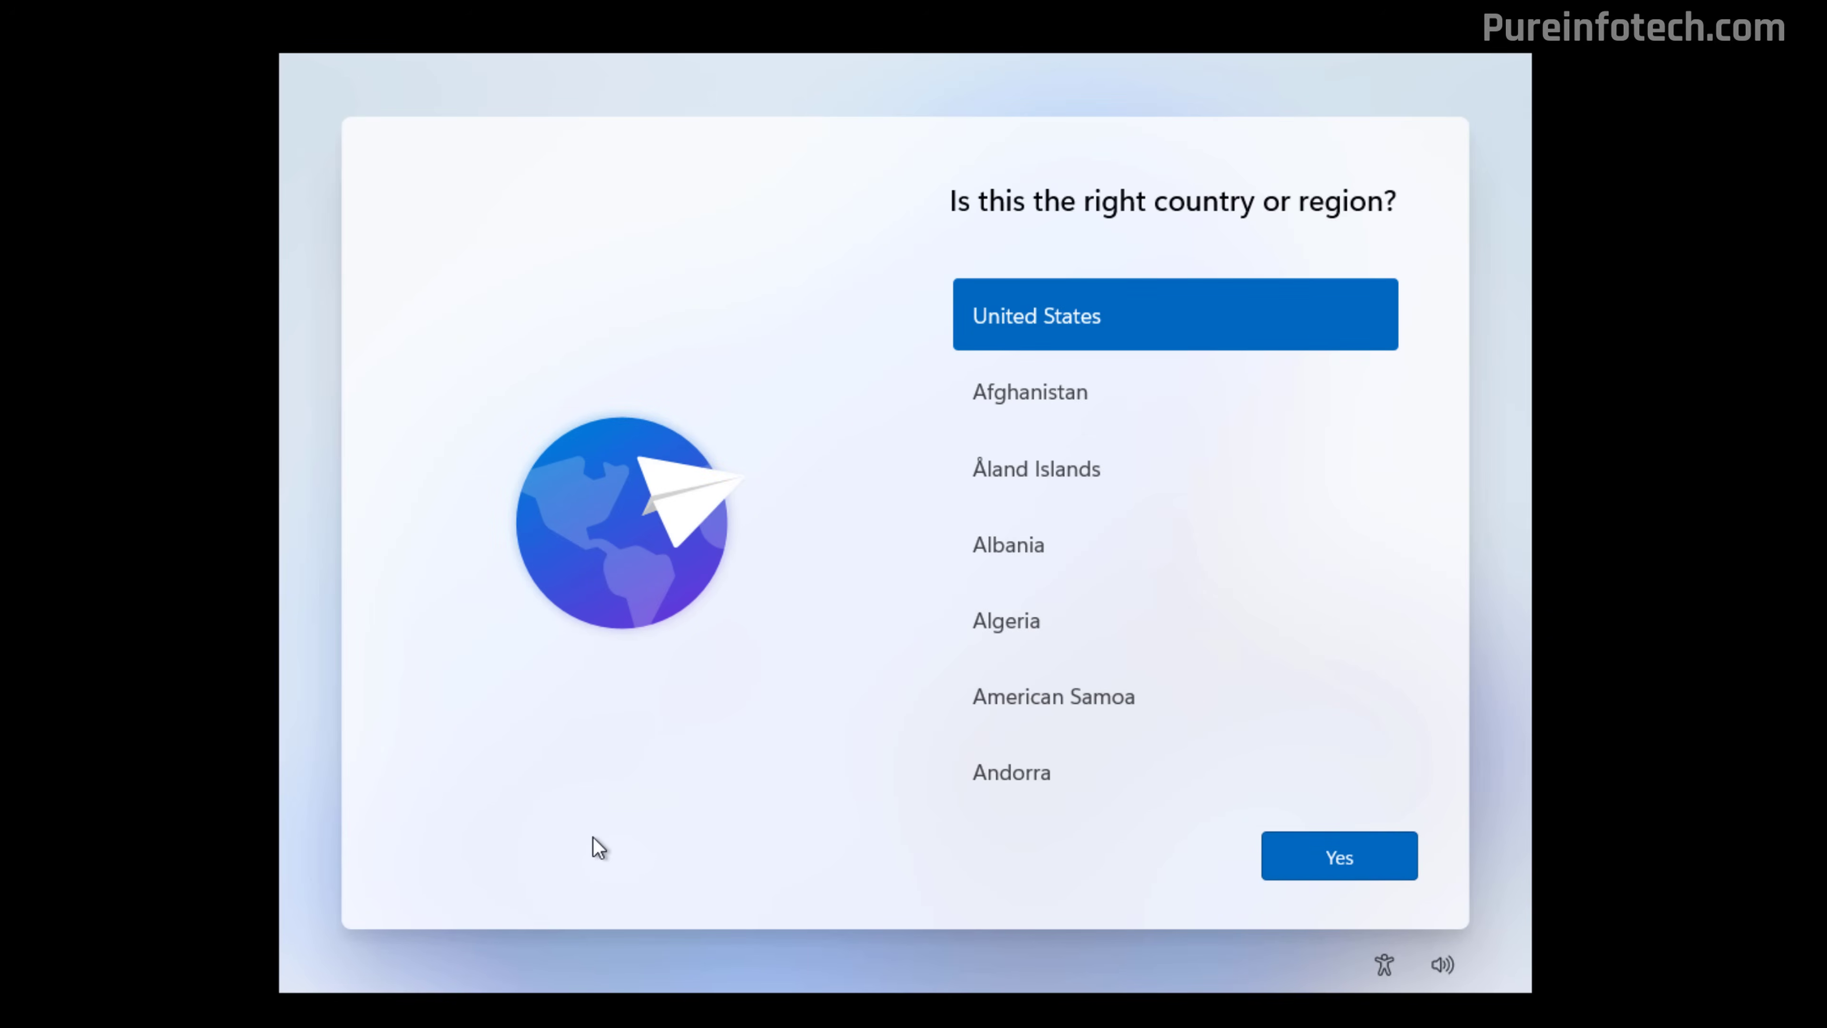
Confirm United States and the keyboard, skip a second layout, then Retry and Next through the network pages.
left_click(1295, 857)
left_click(1296, 858)
left_click(1297, 859)
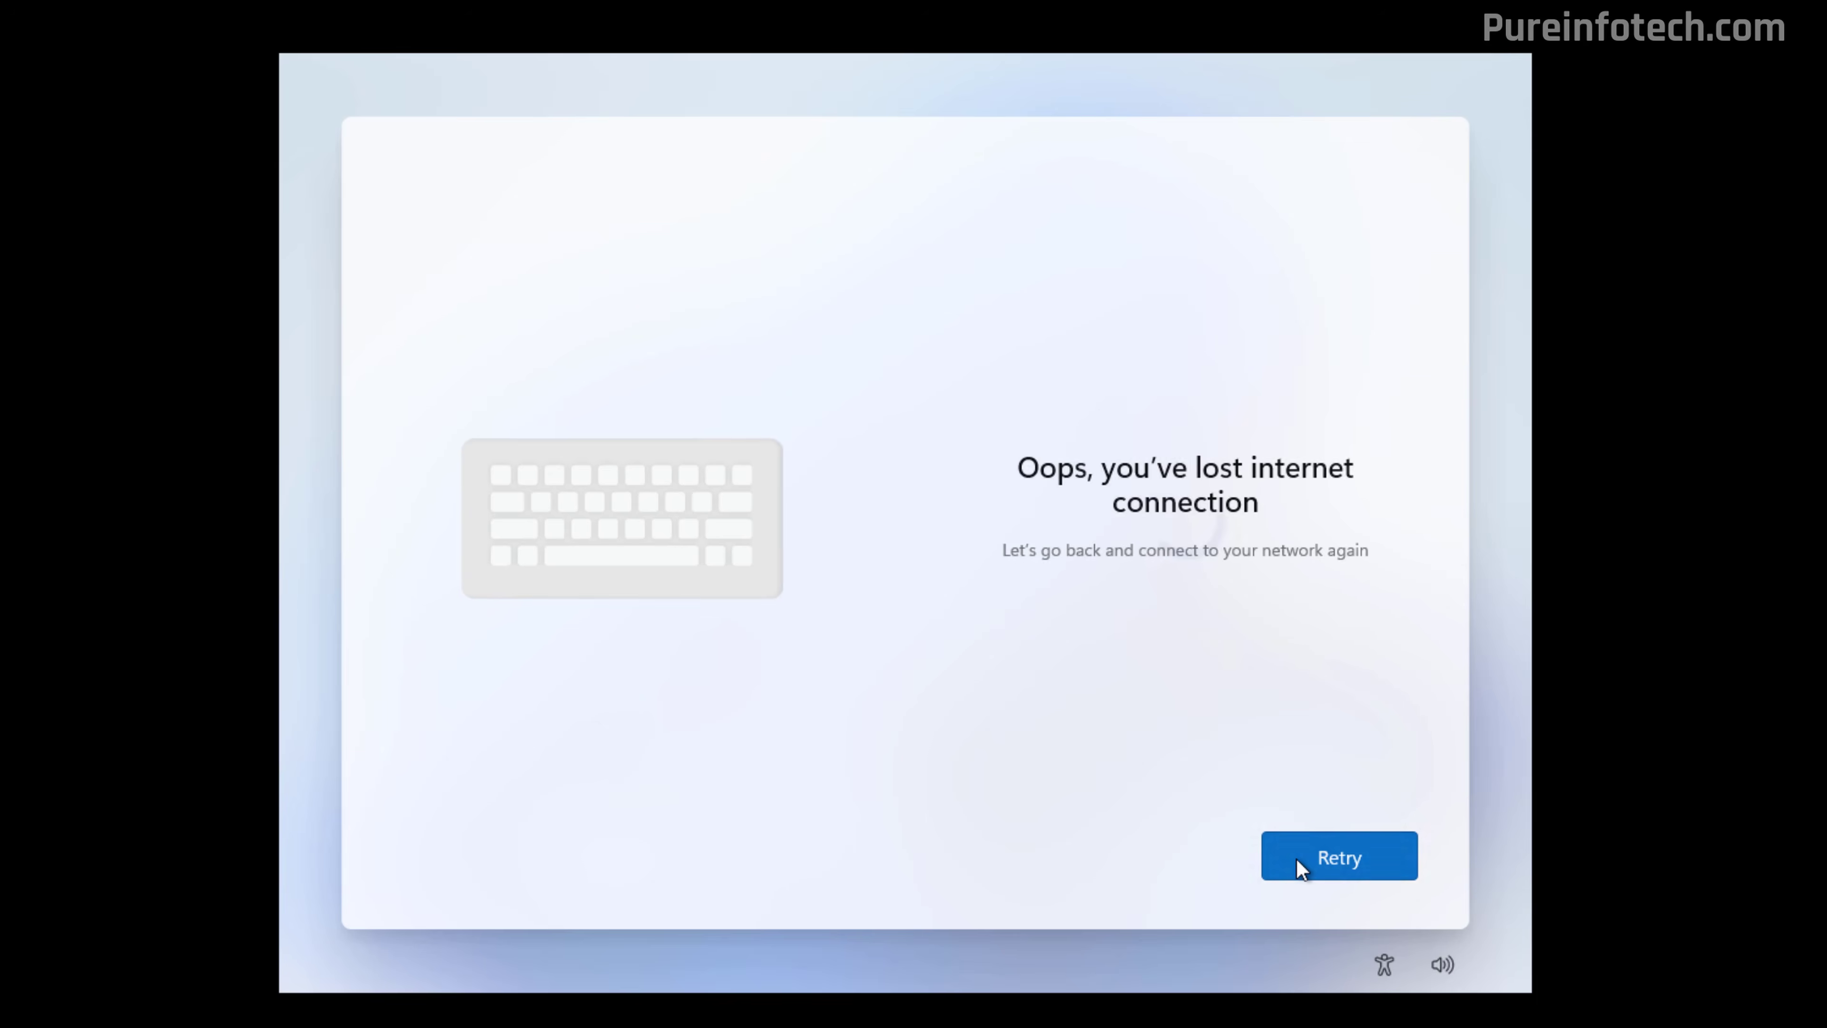
left_click(1314, 873)
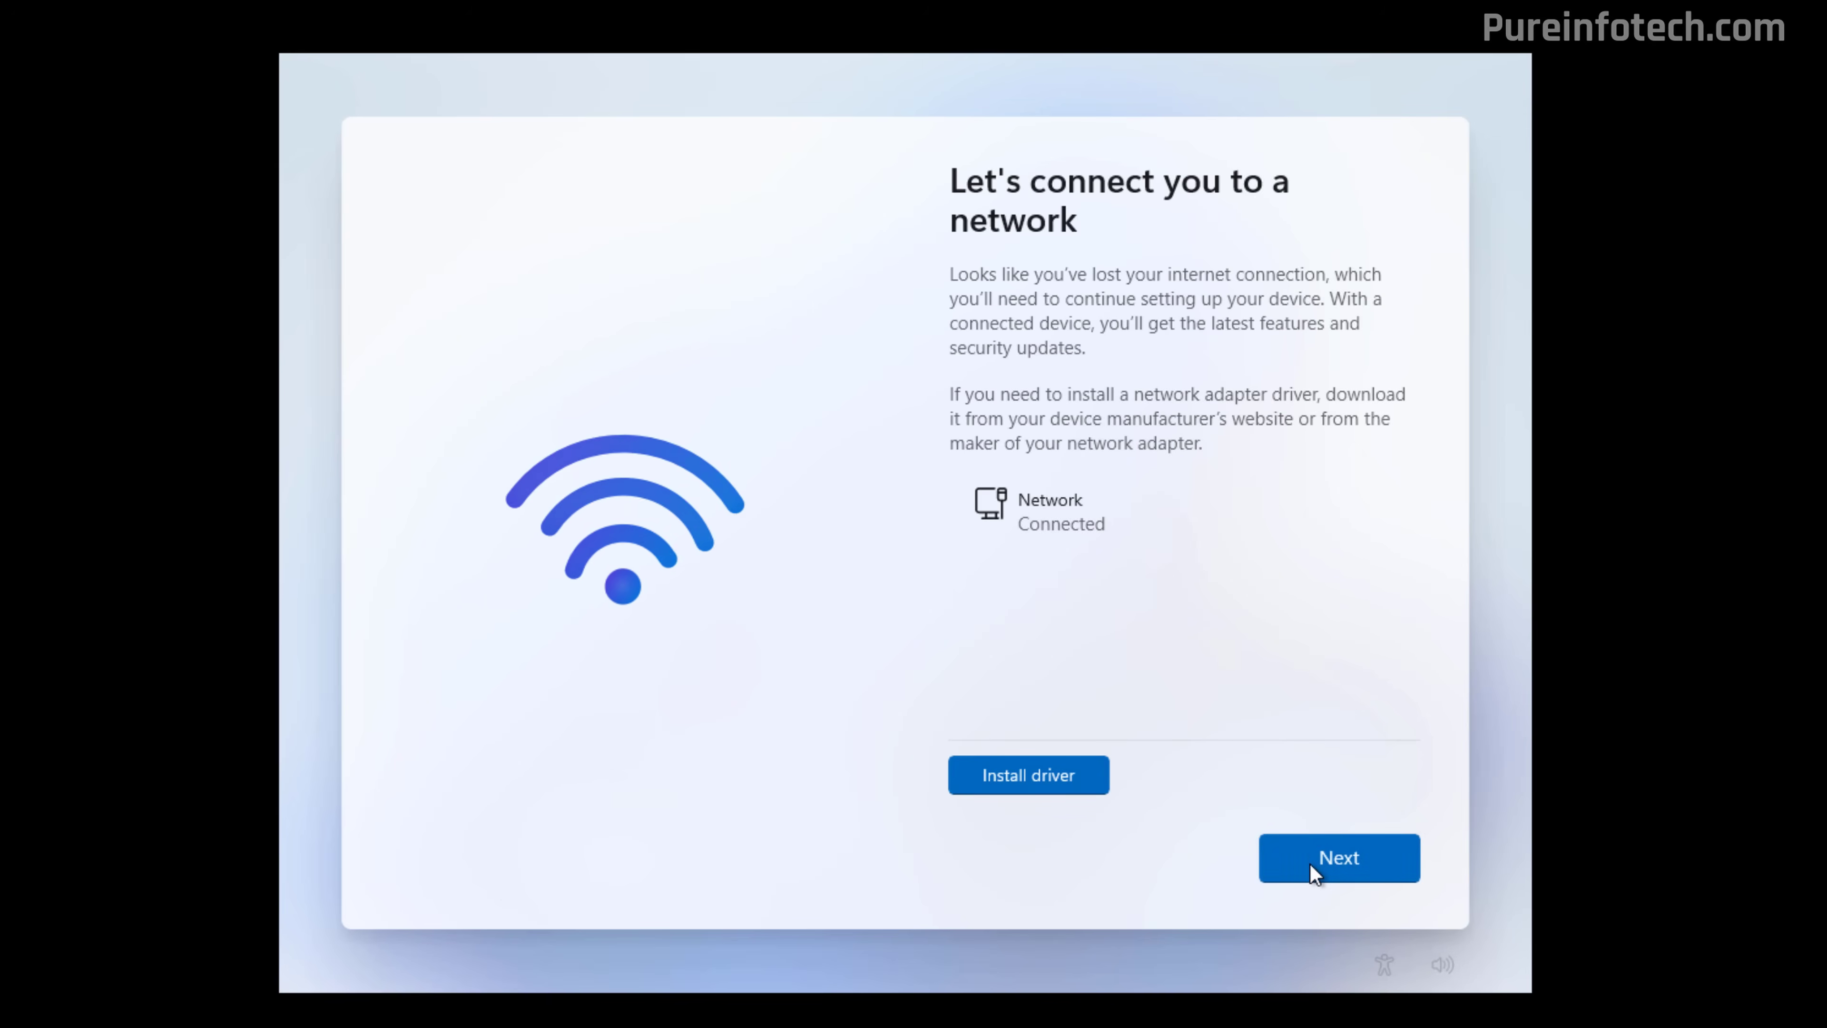
left_click(1314, 873)
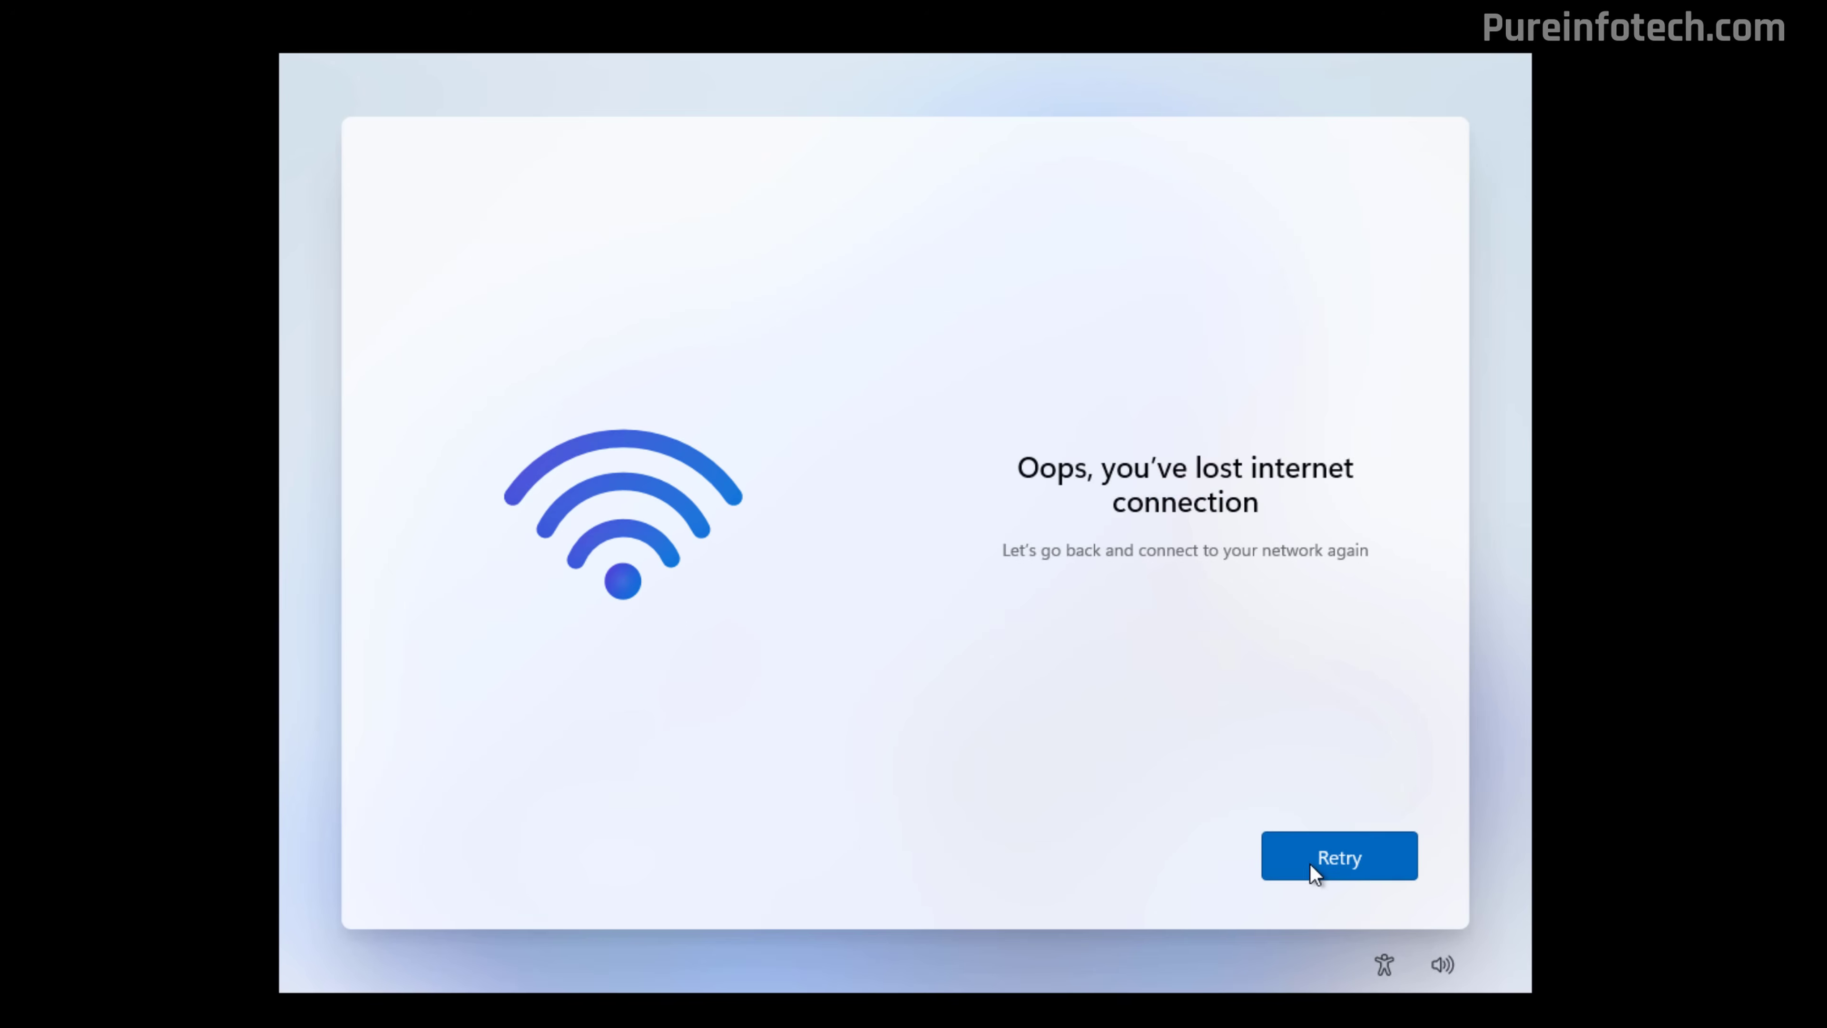
left_click(1314, 873)
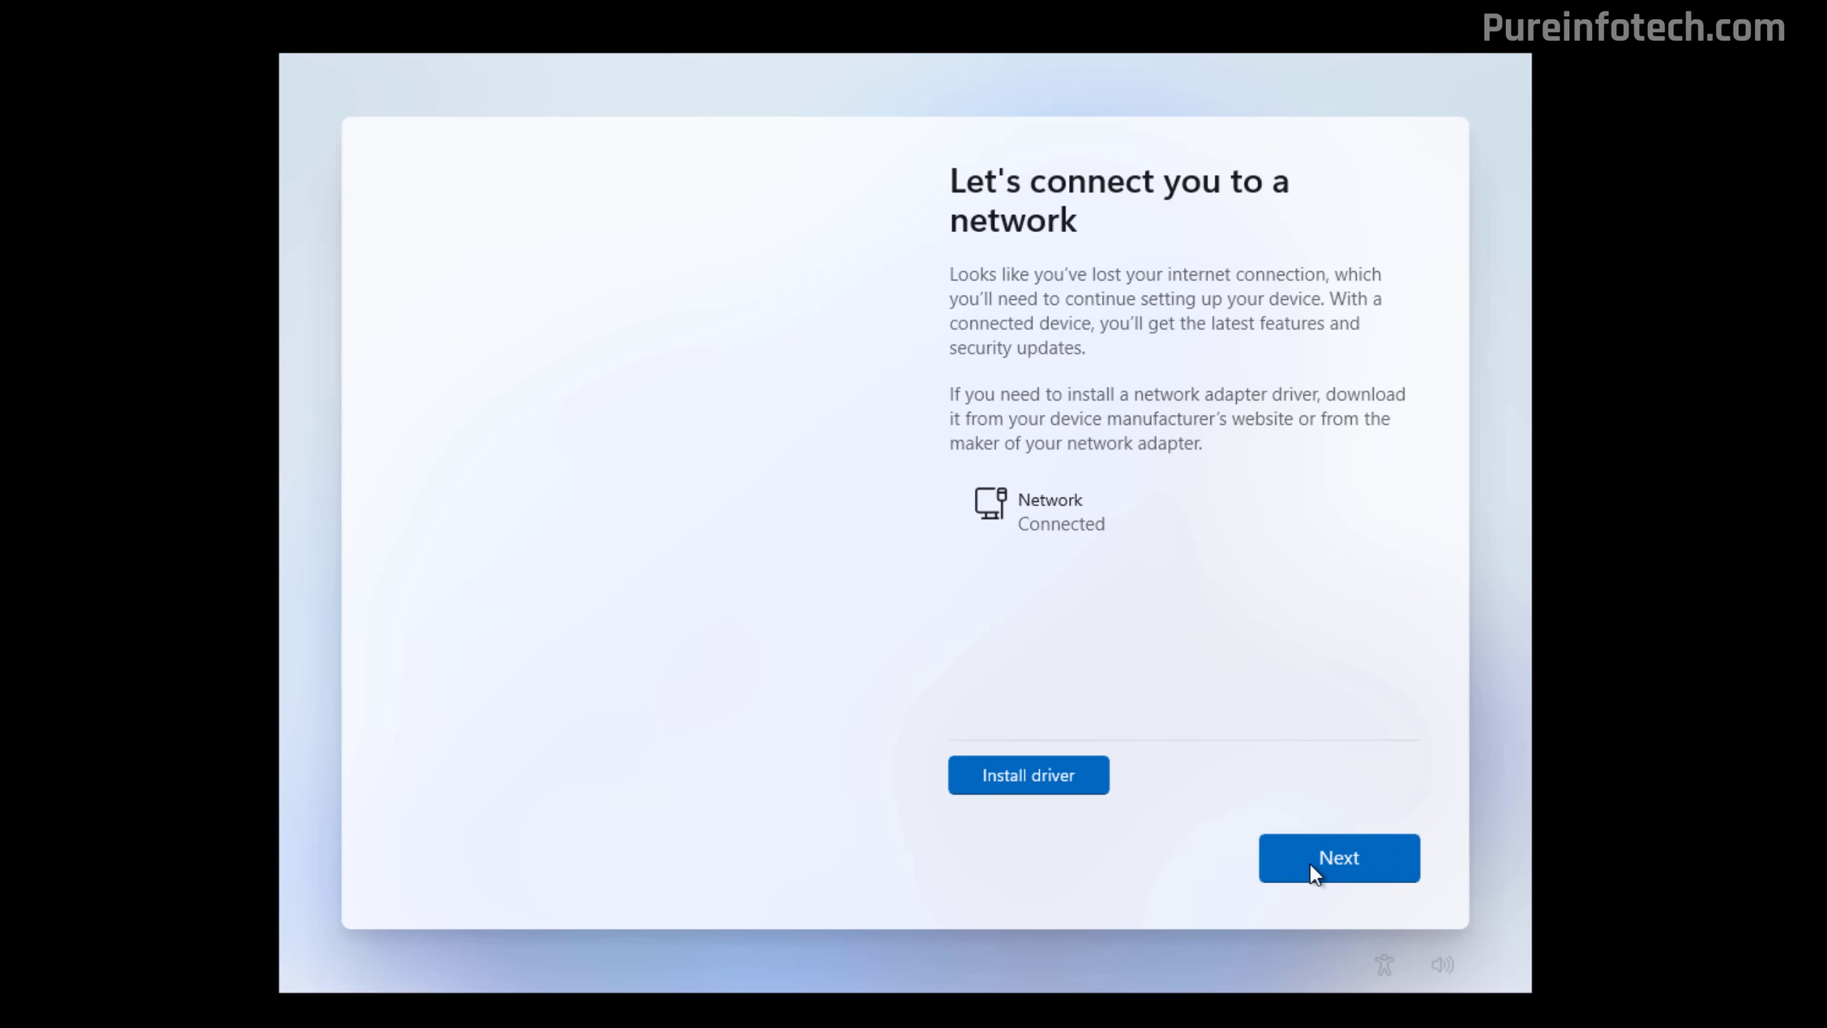
left_click(1315, 873)
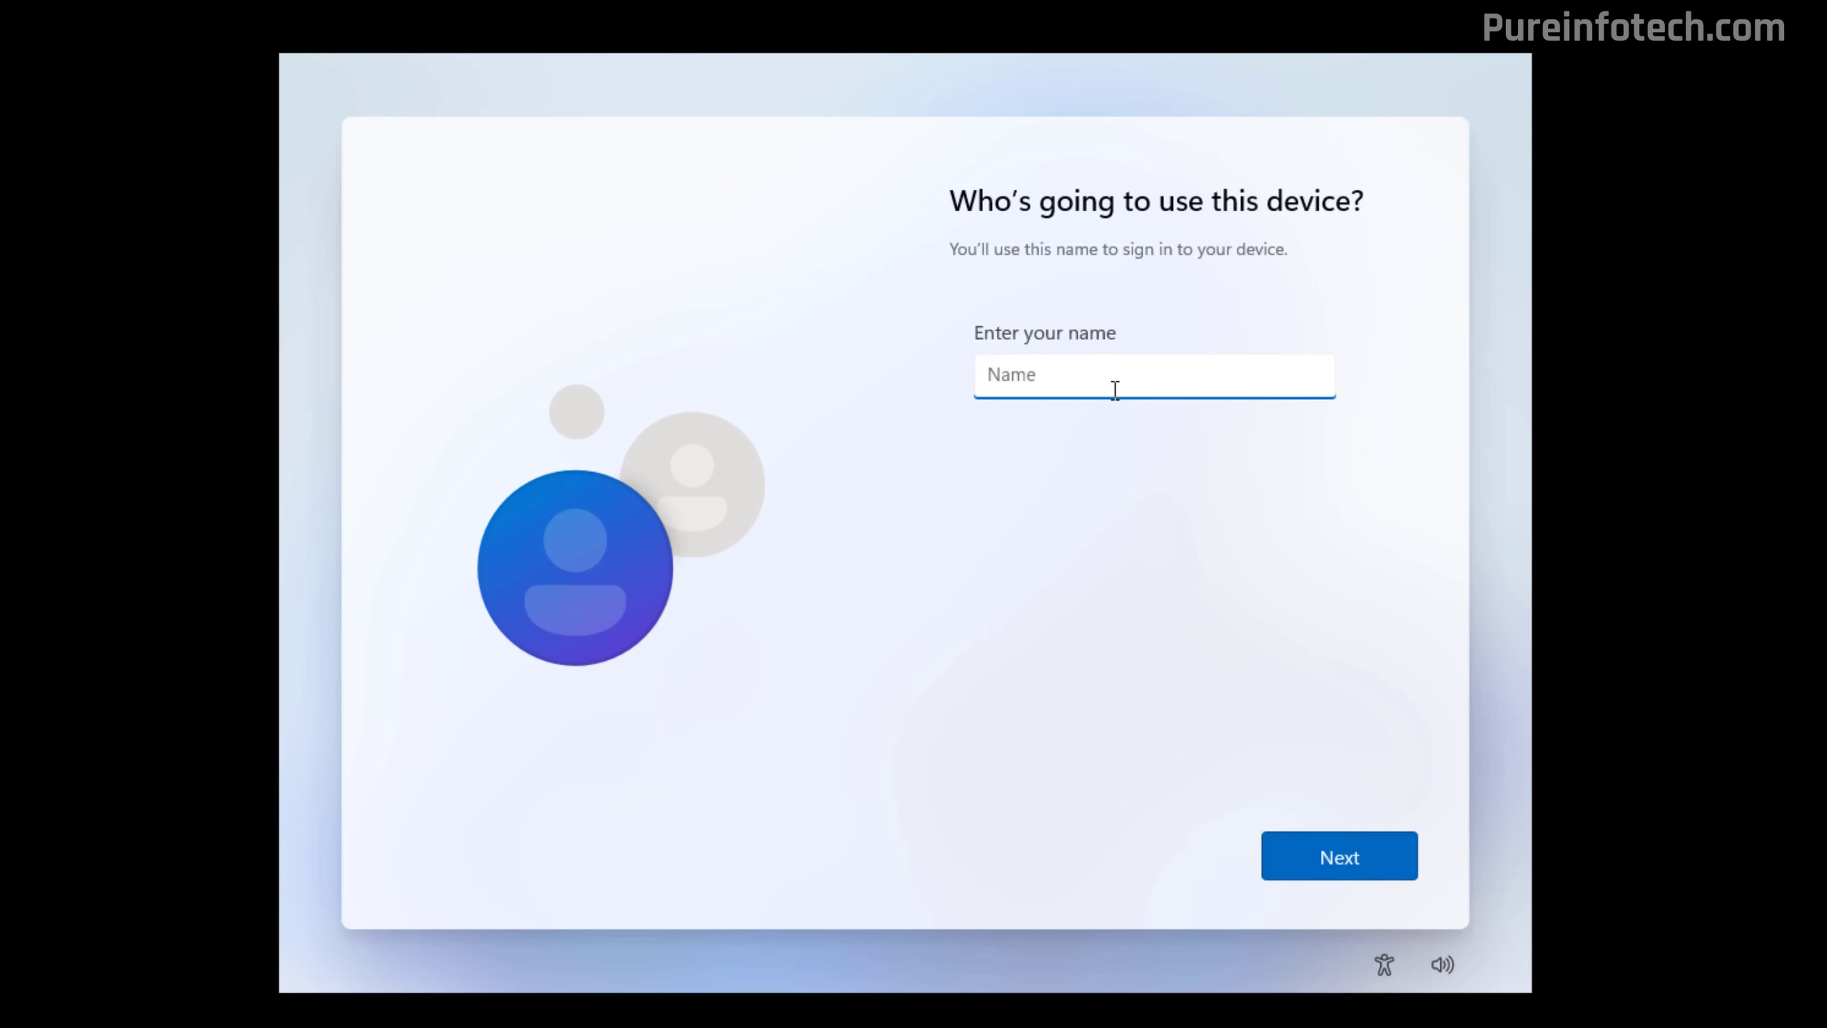
Name the account admin, then enter the password and retype it to confirm.
type("admin")
left_click(1338, 859)
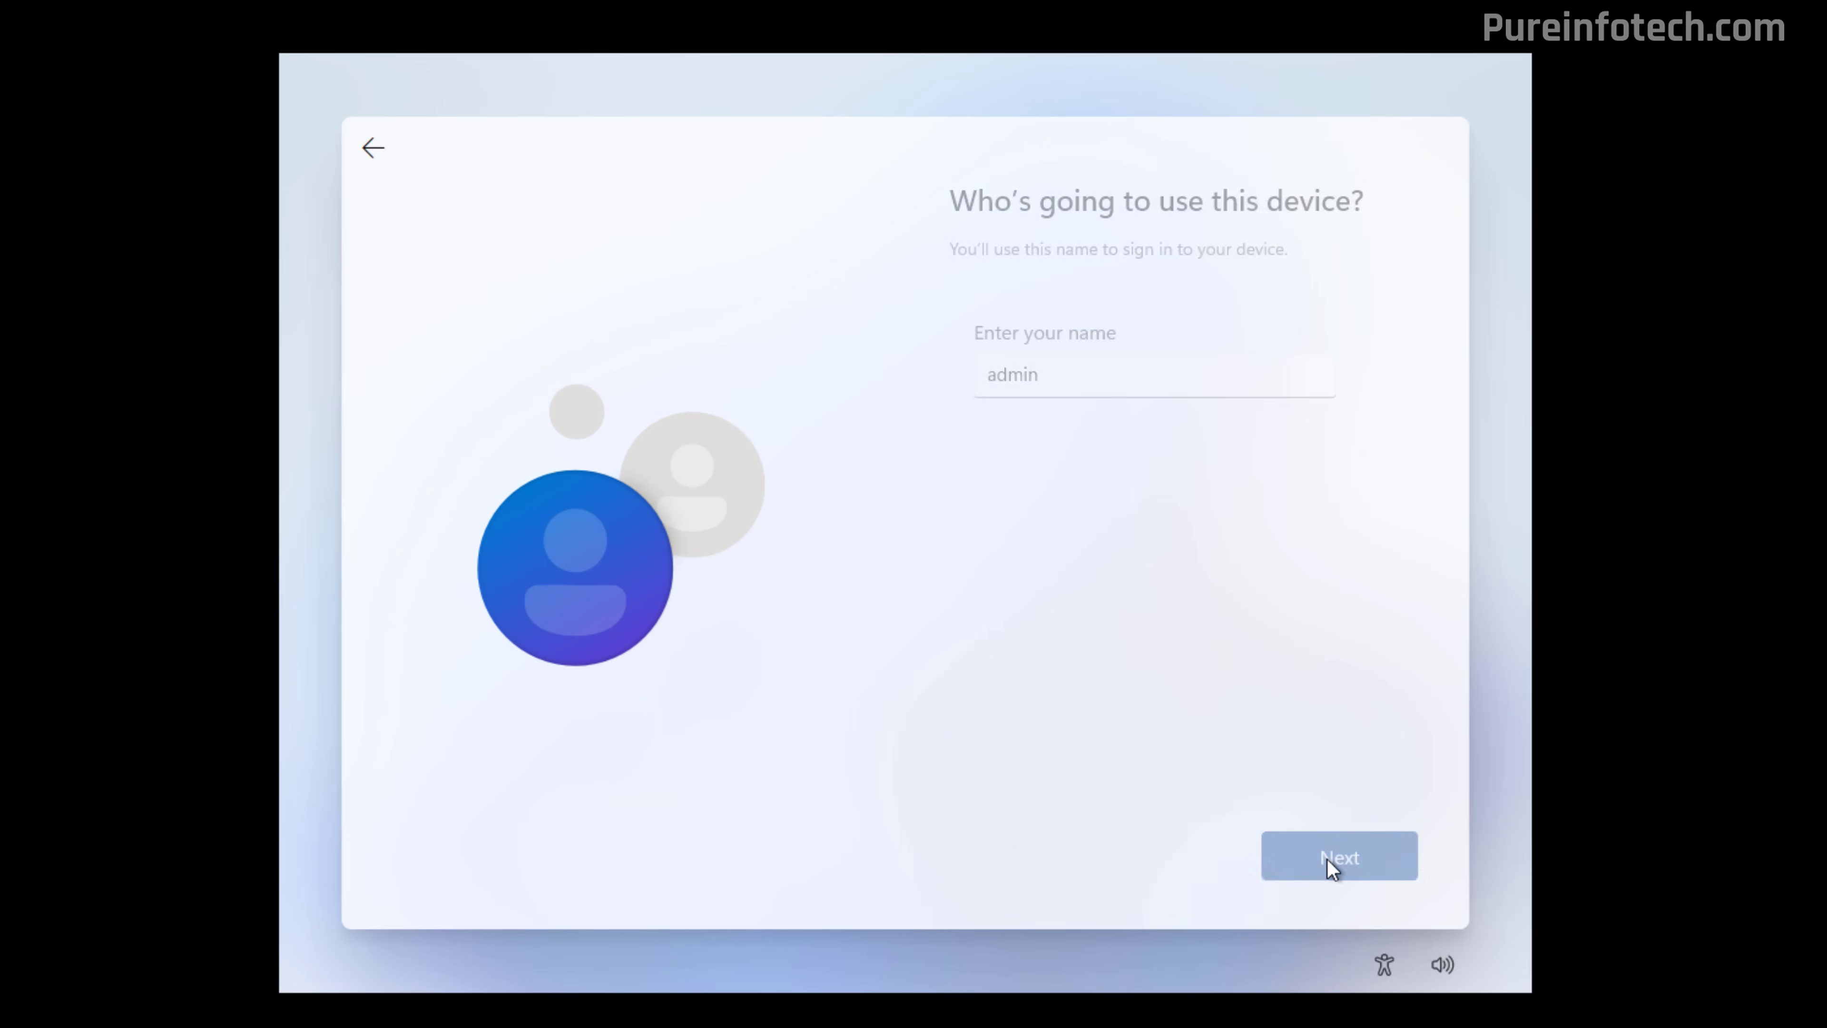
type("password")
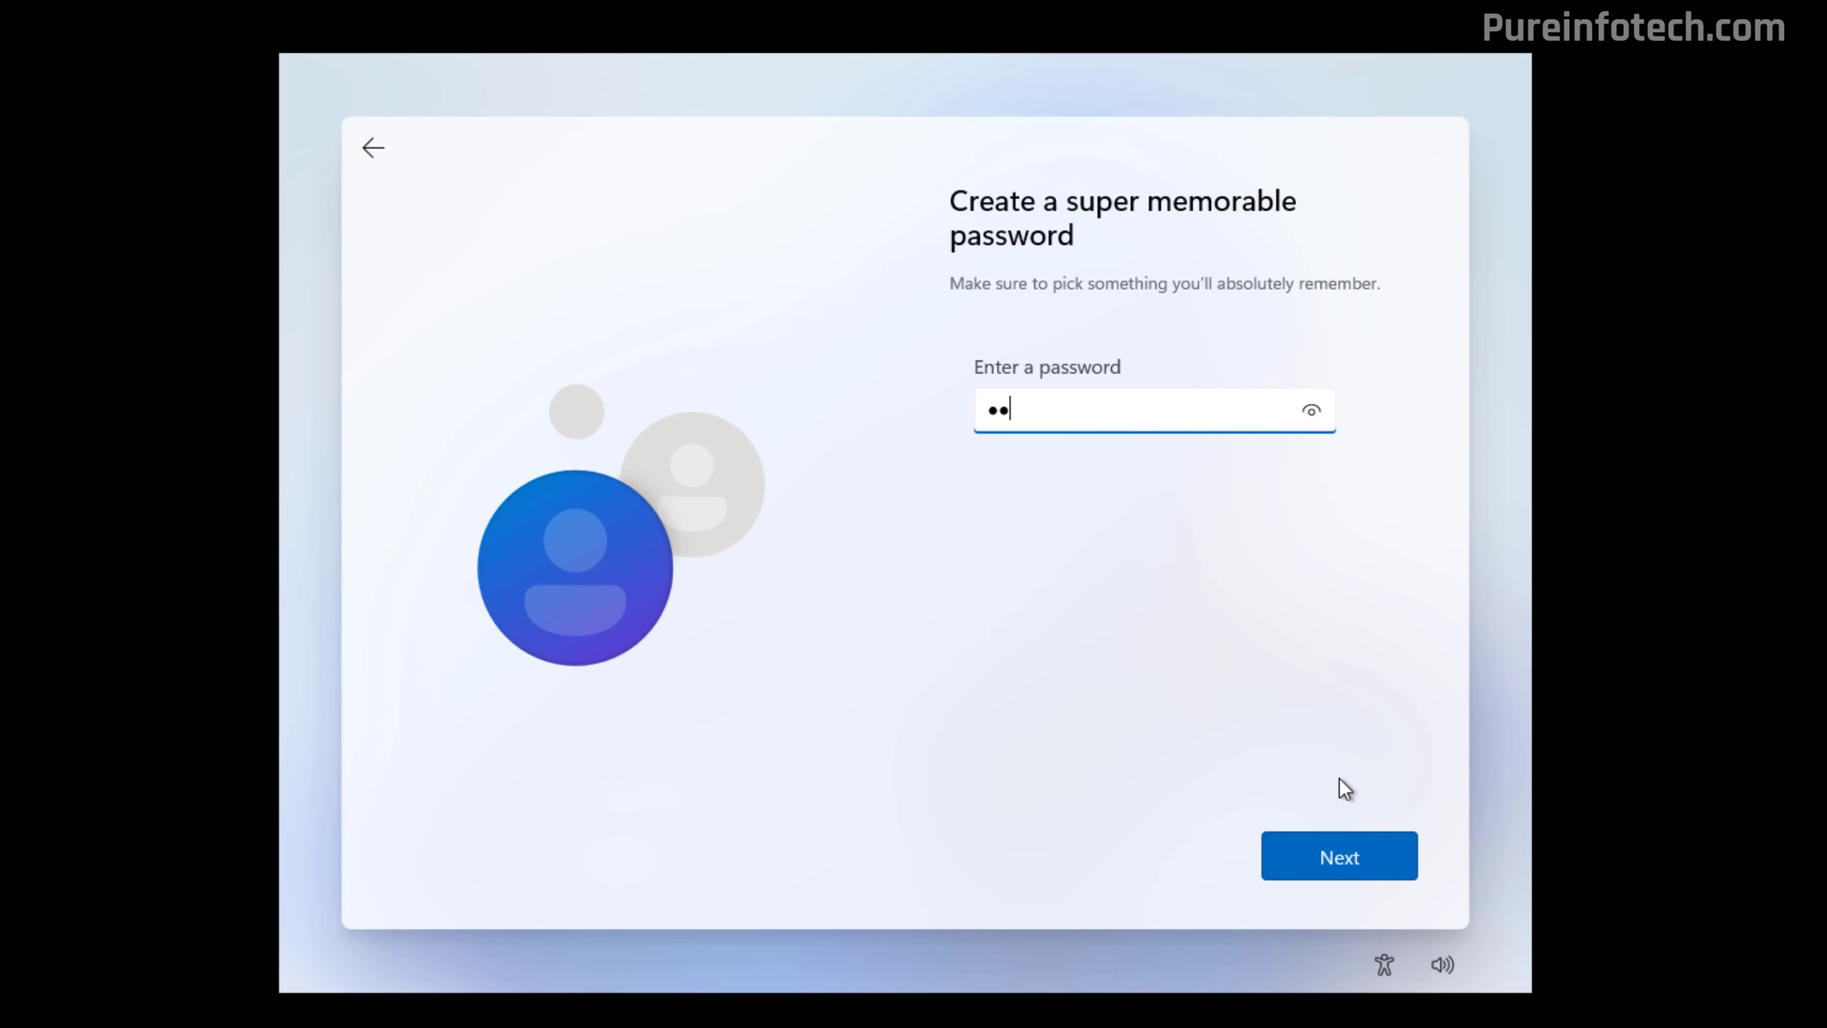
left_click(1379, 862)
type("password")
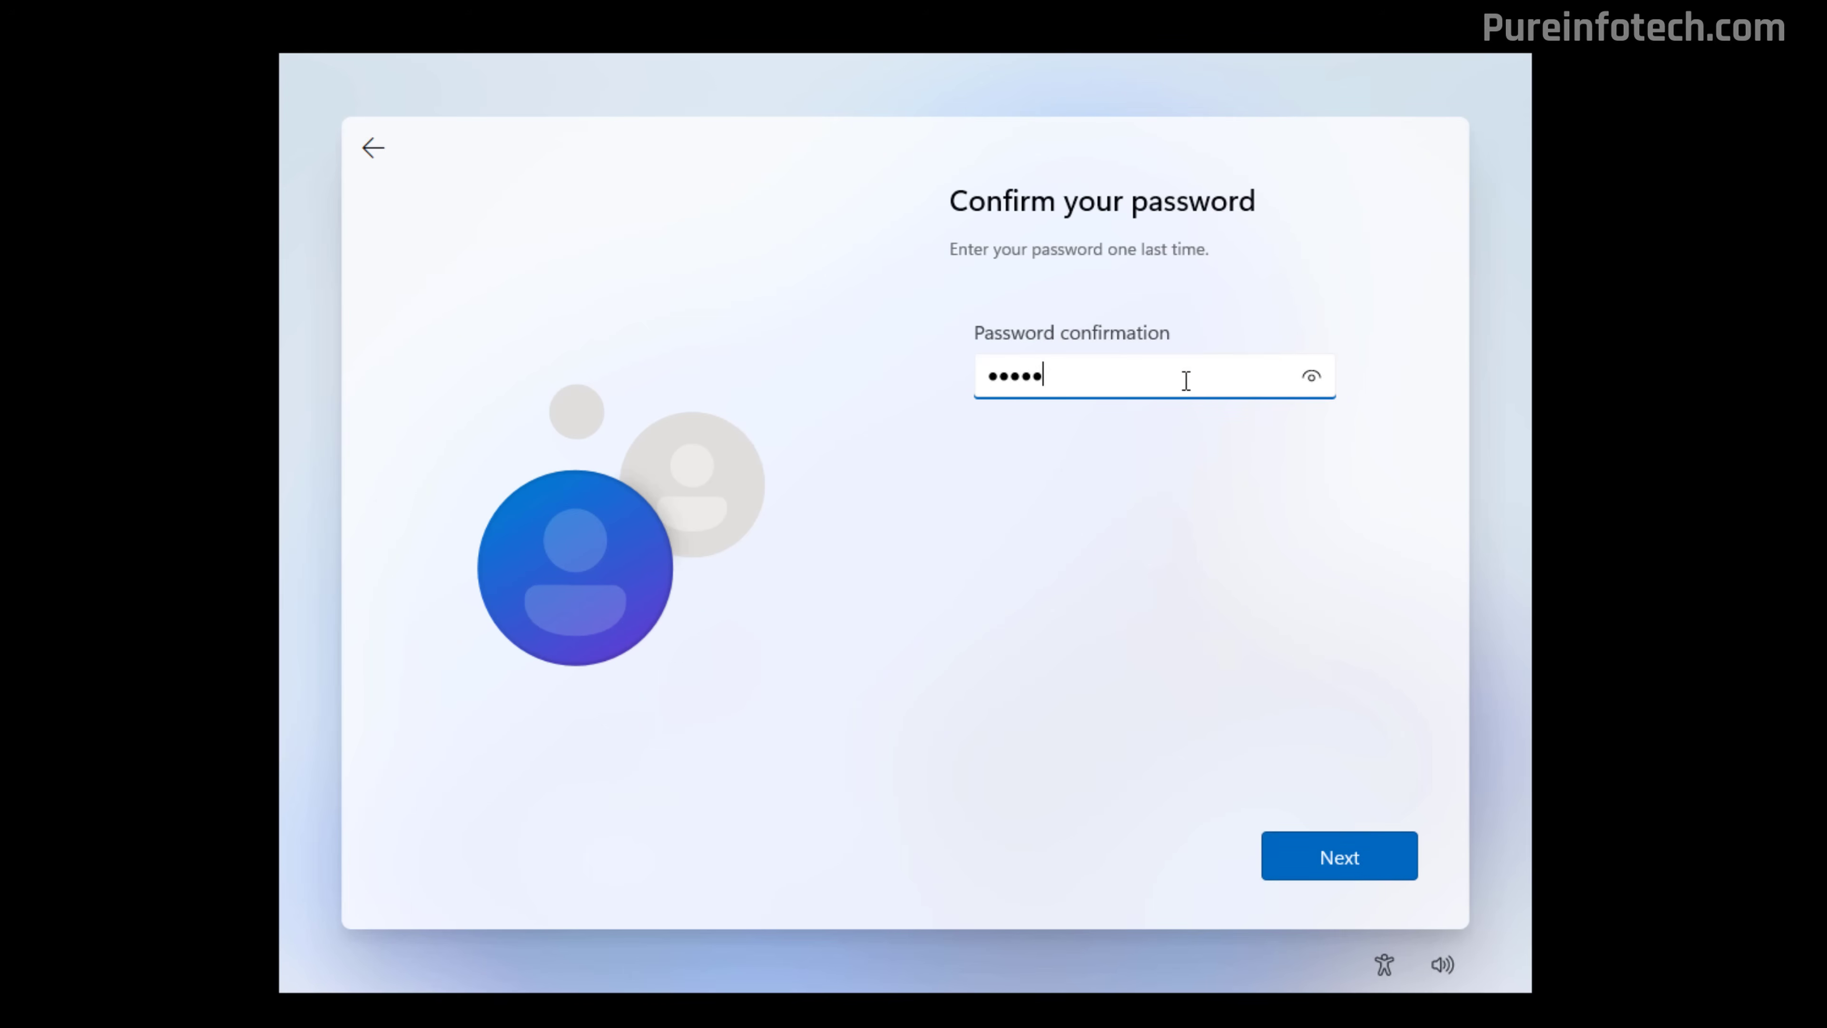
key("Return")
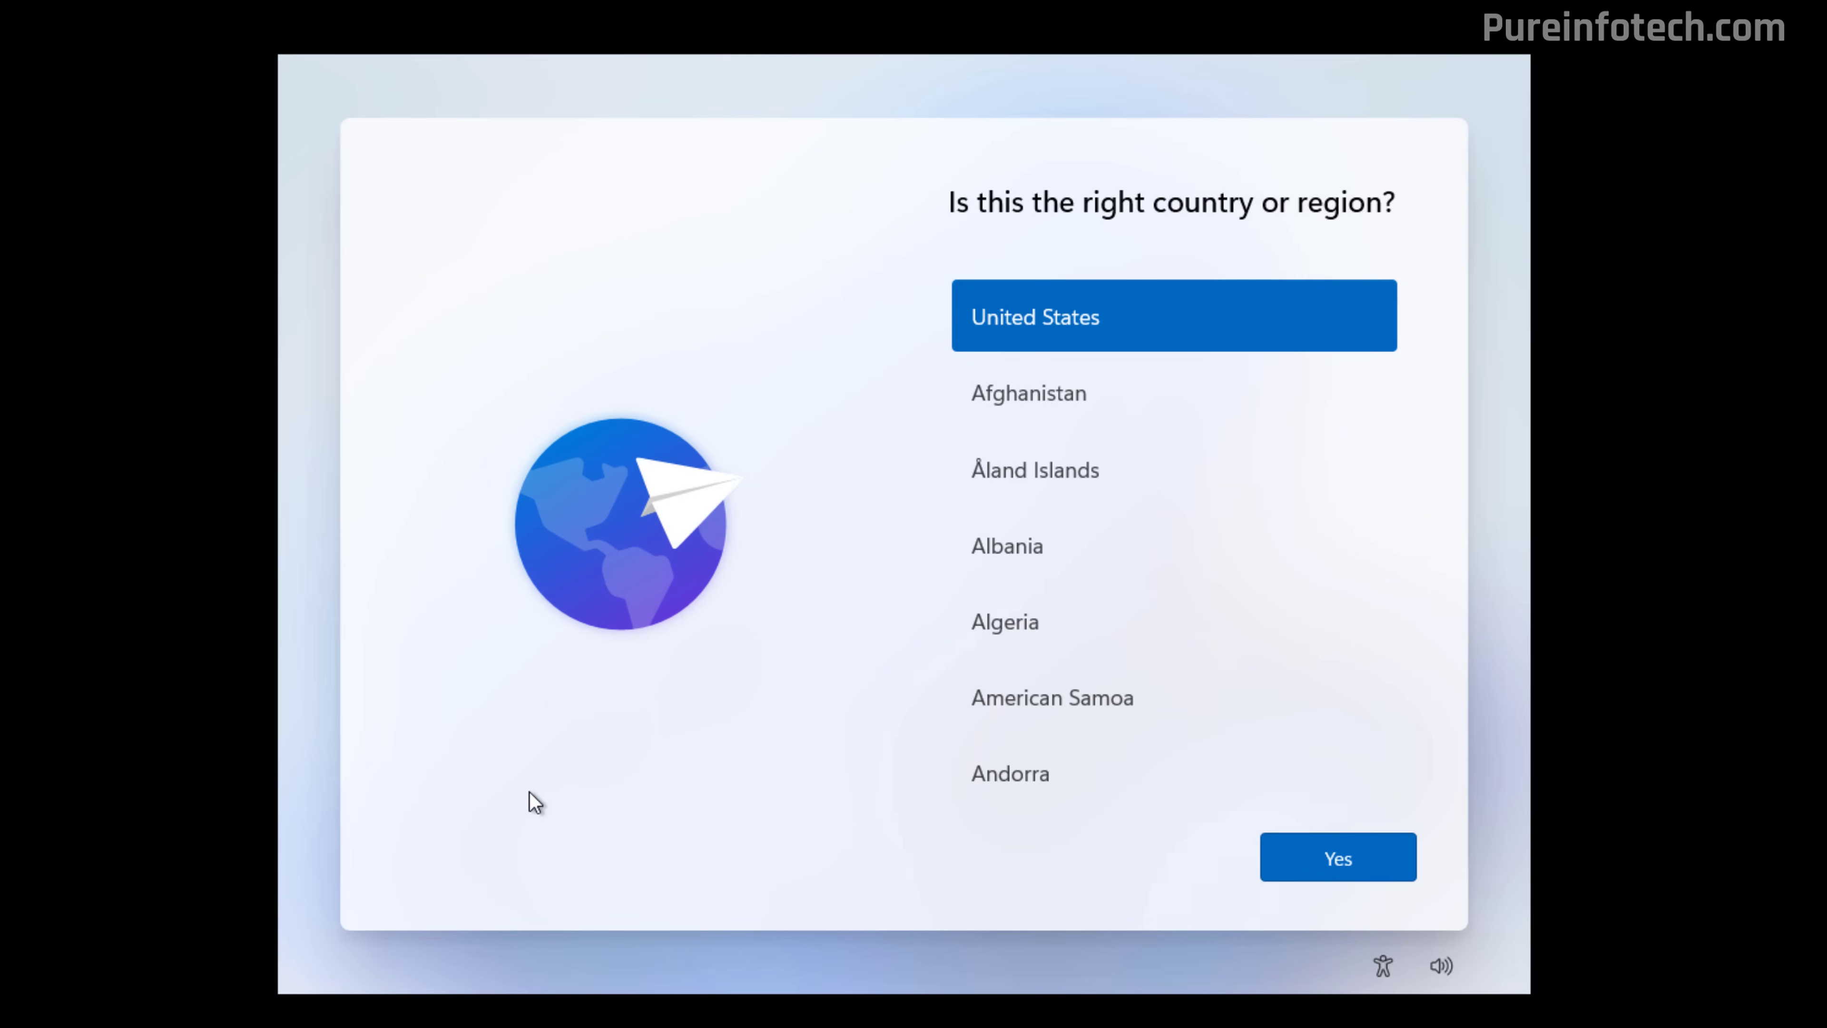
Confirm United States, skip the second keyboard layout, and choose Skip for now on device naming.
left_click(1338, 858)
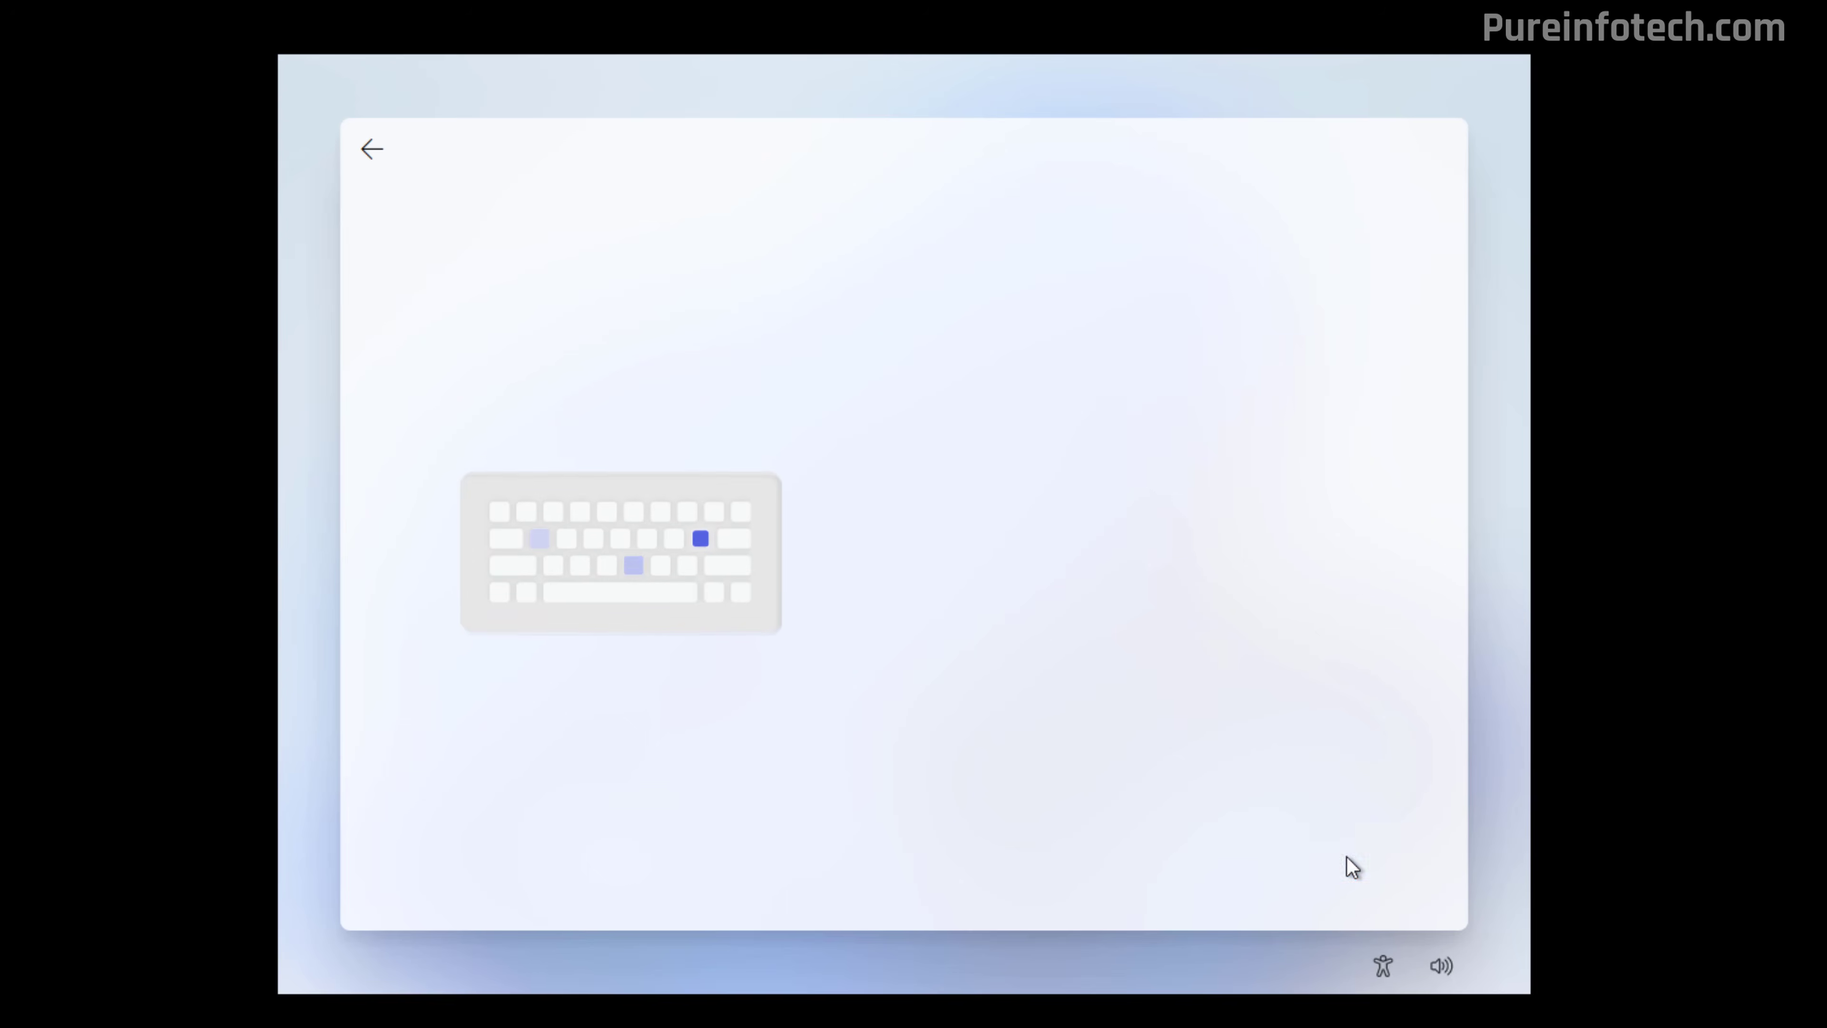
left_click(1349, 860)
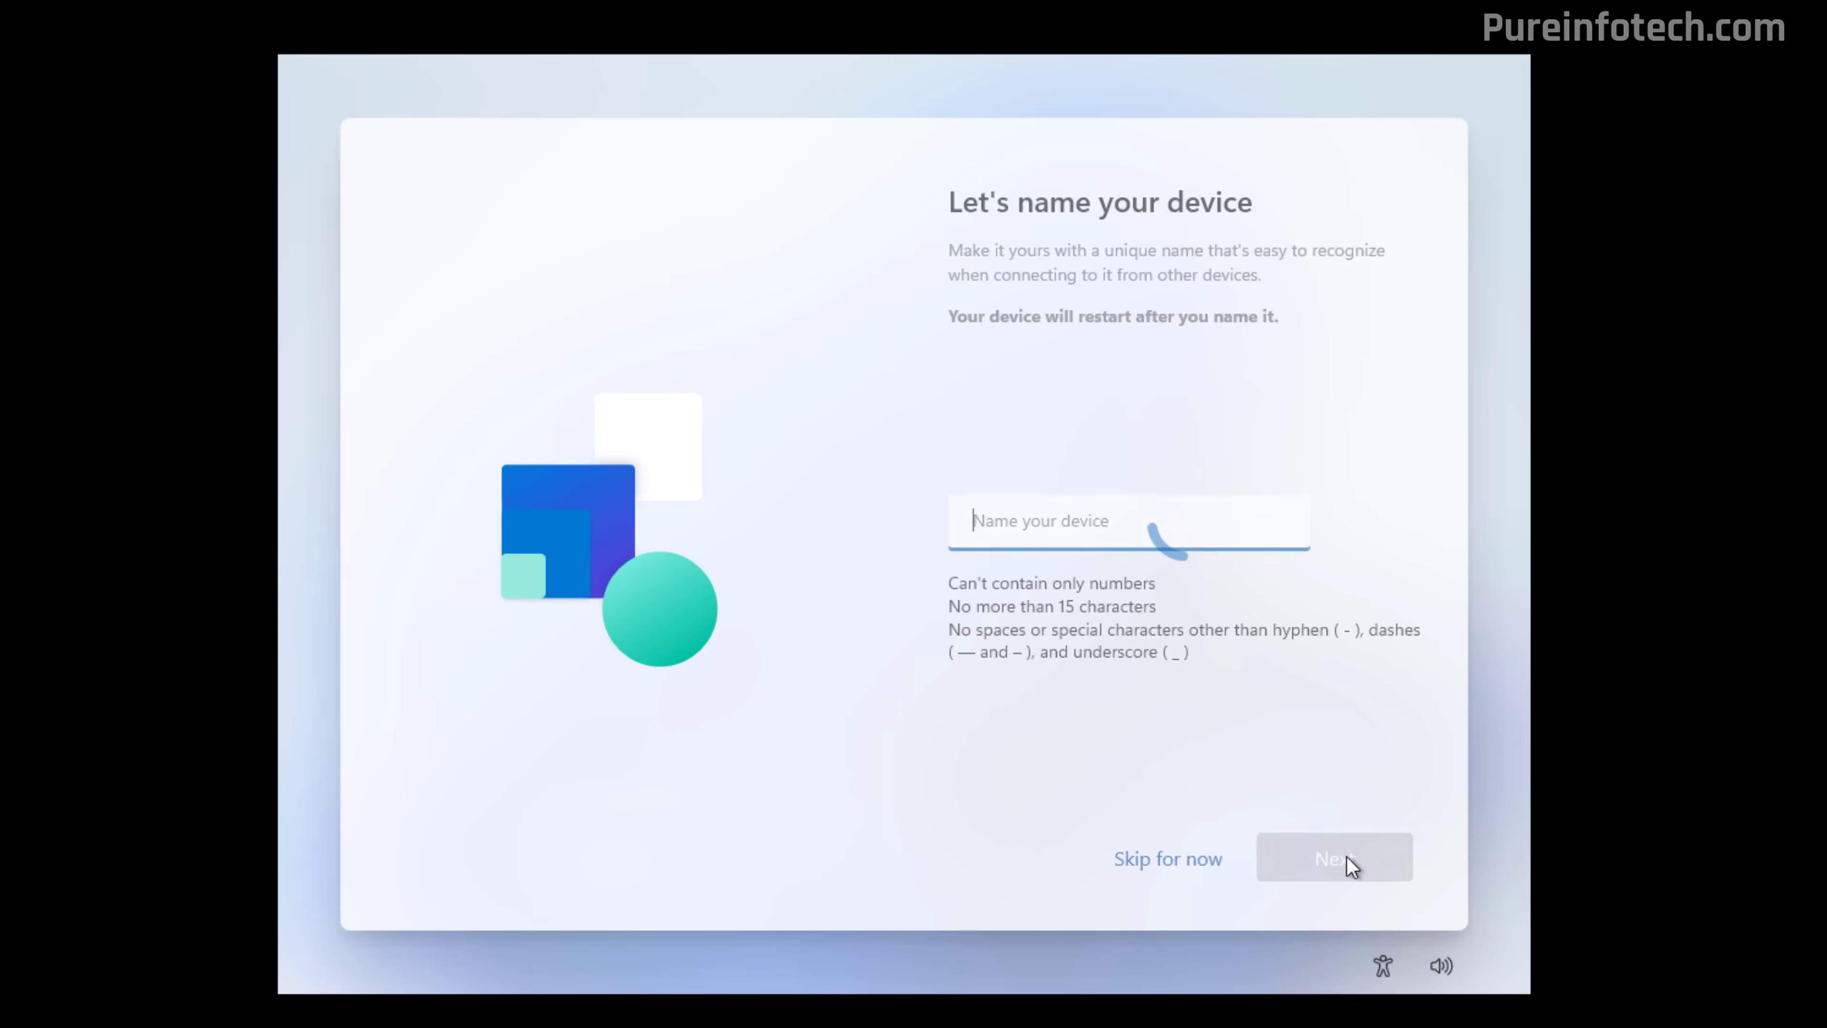
left_click(1187, 866)
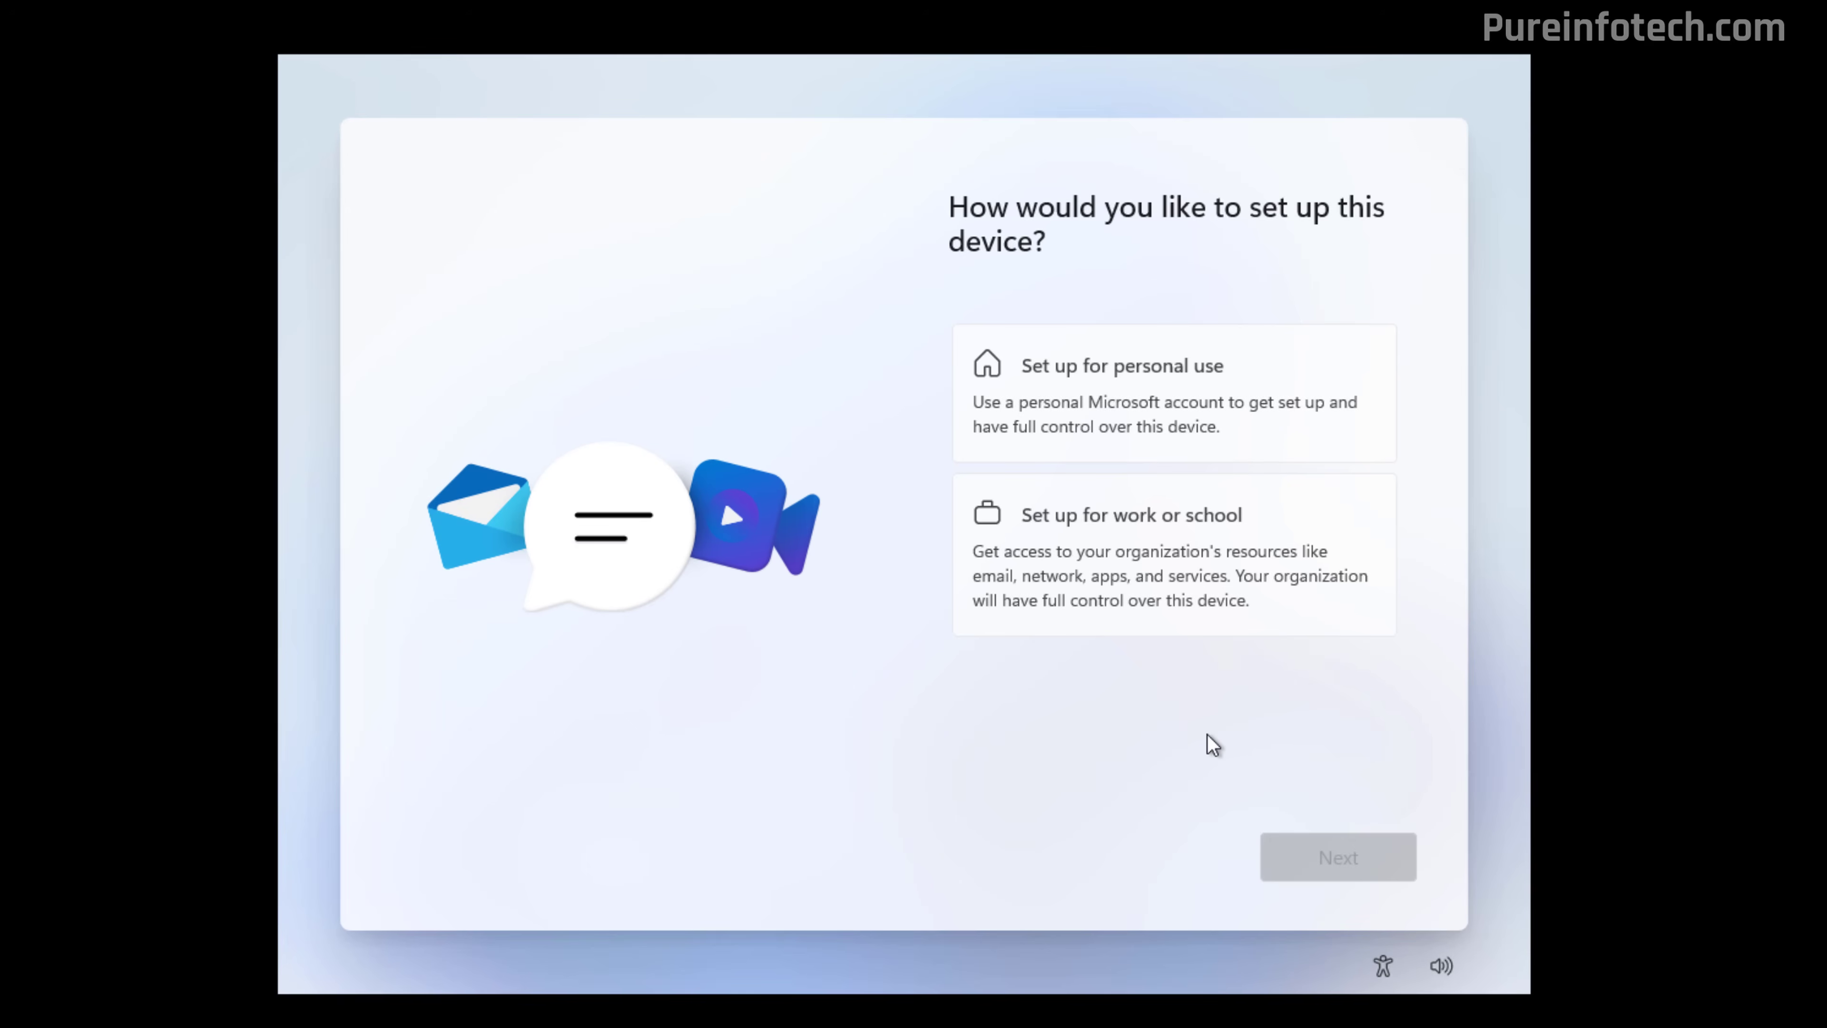
Pick Set up for work or school, switch to Domain join instead, and enter admin as the name.
left_click(1127, 549)
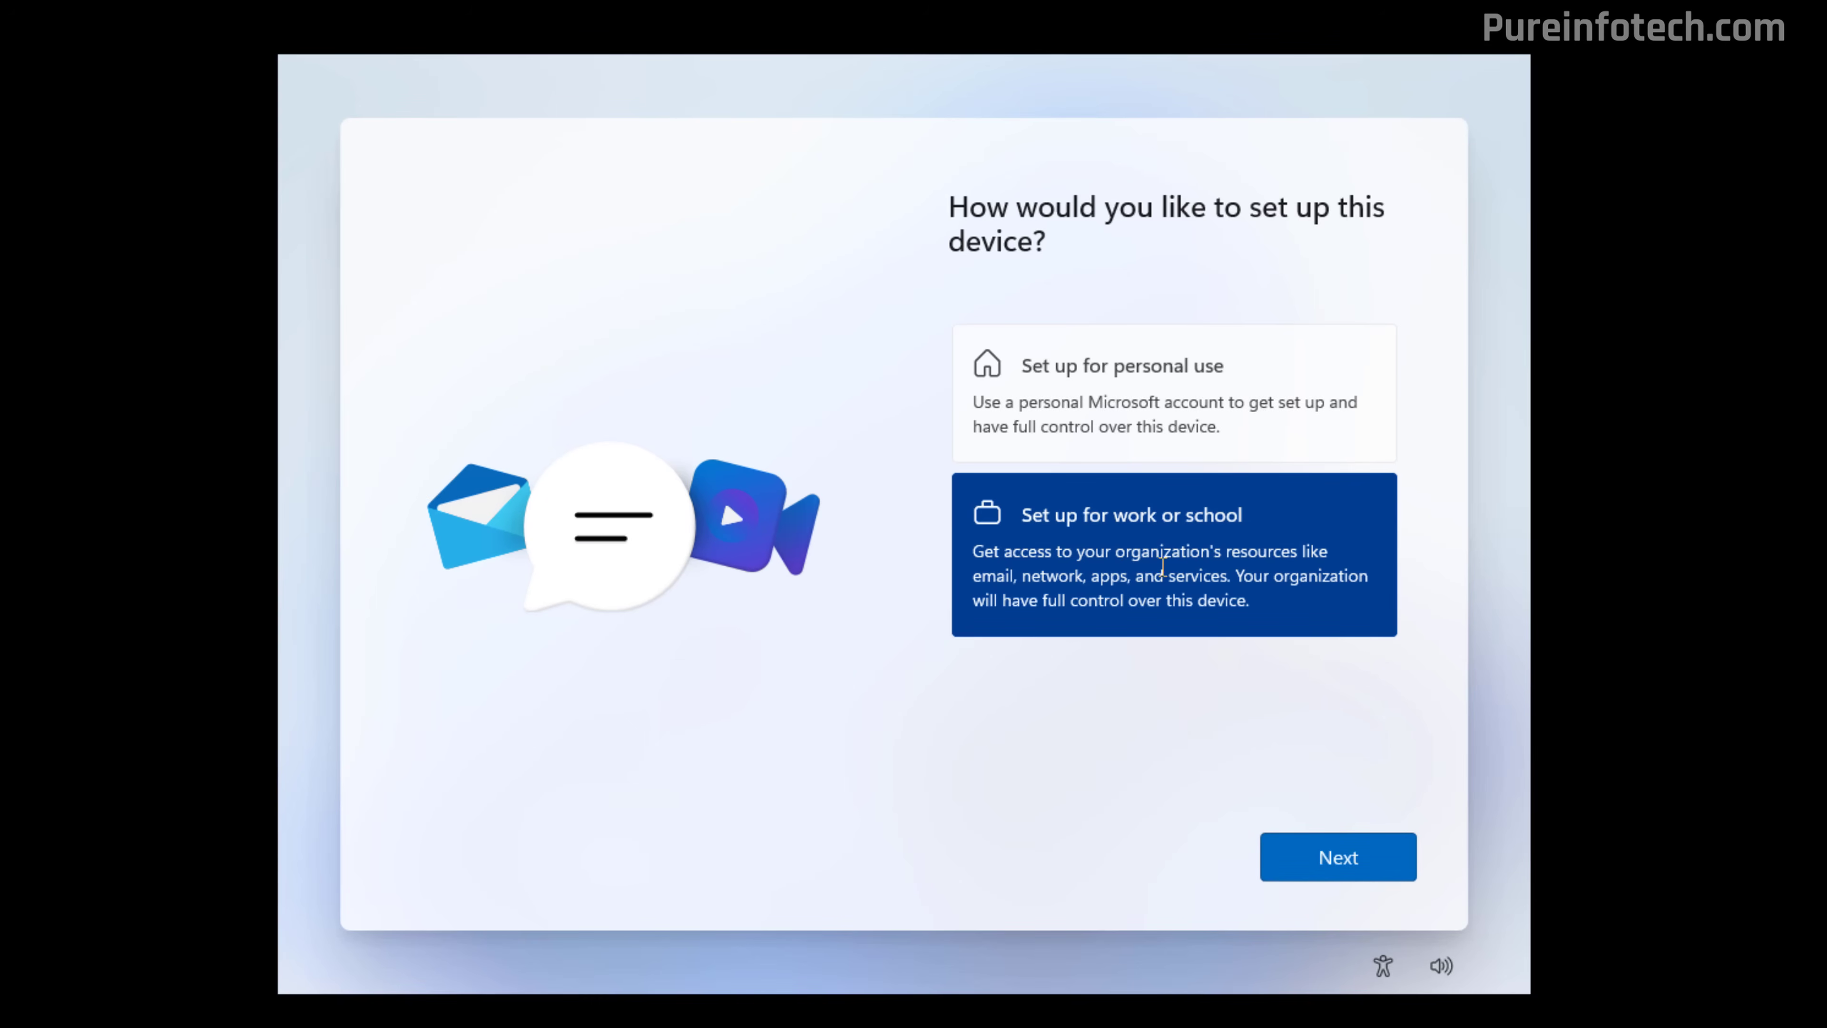
left_click(1367, 861)
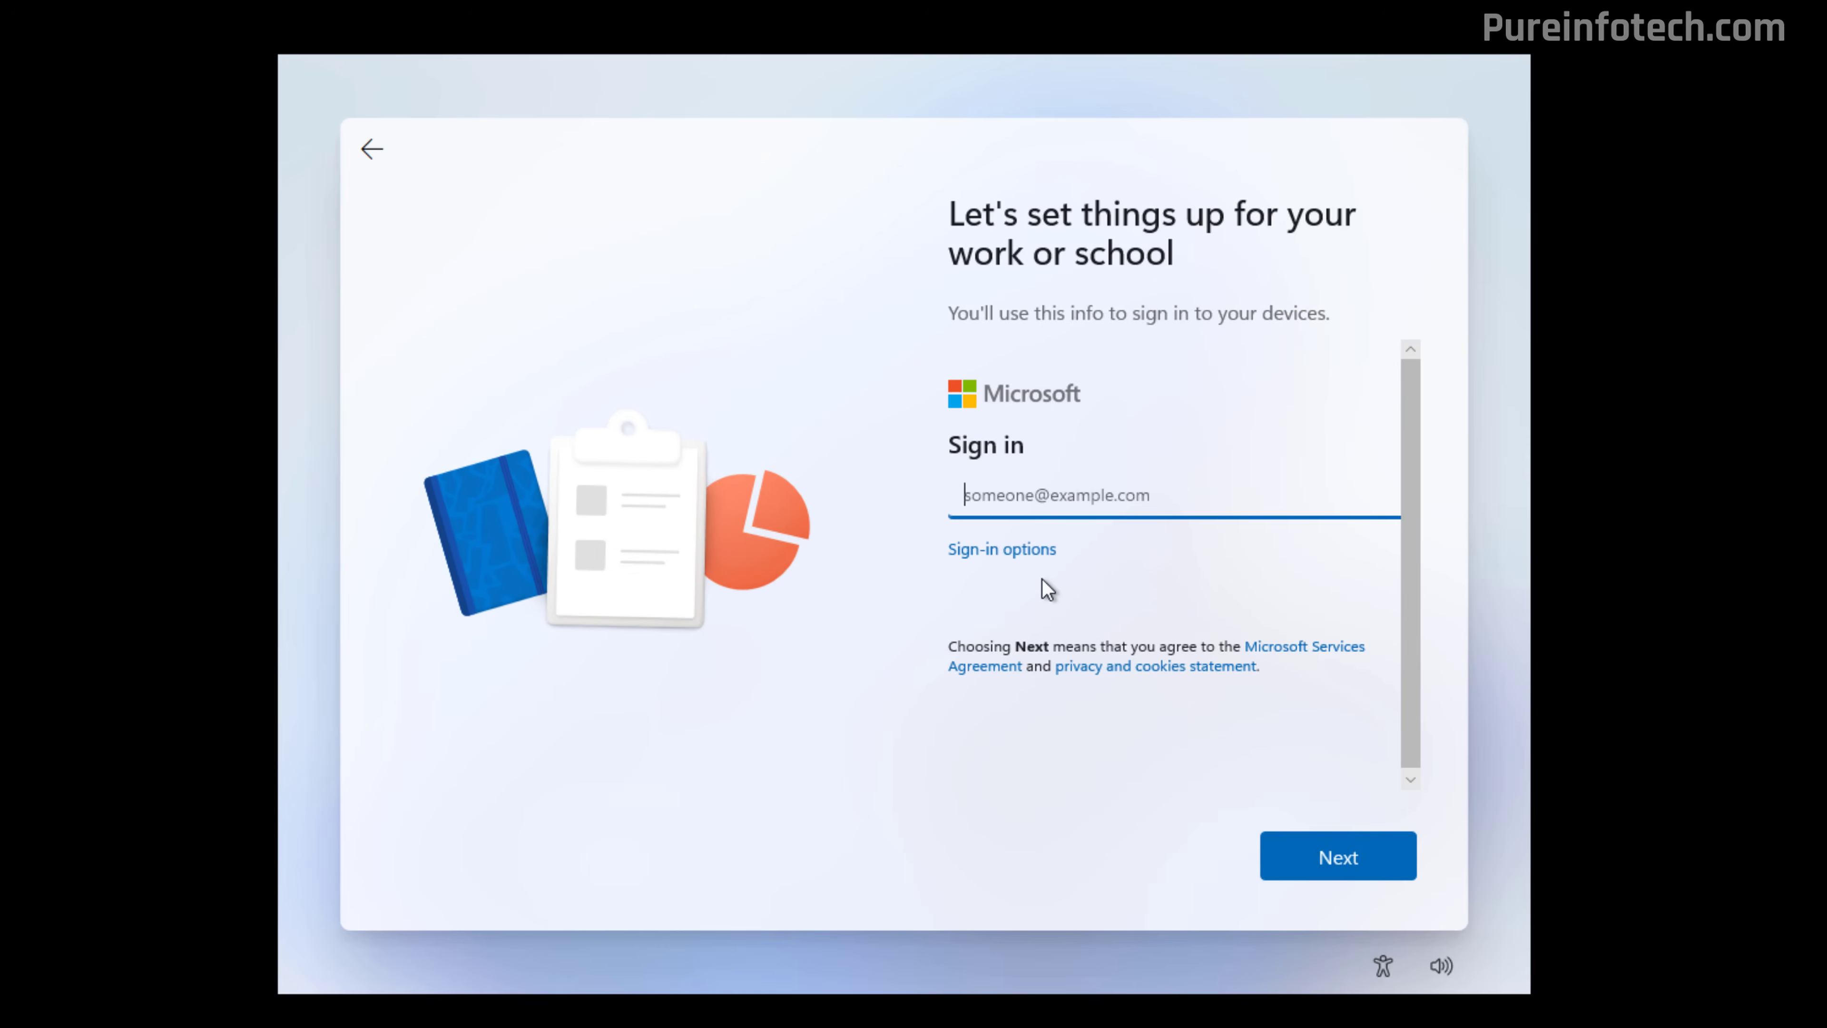
left_click(996, 552)
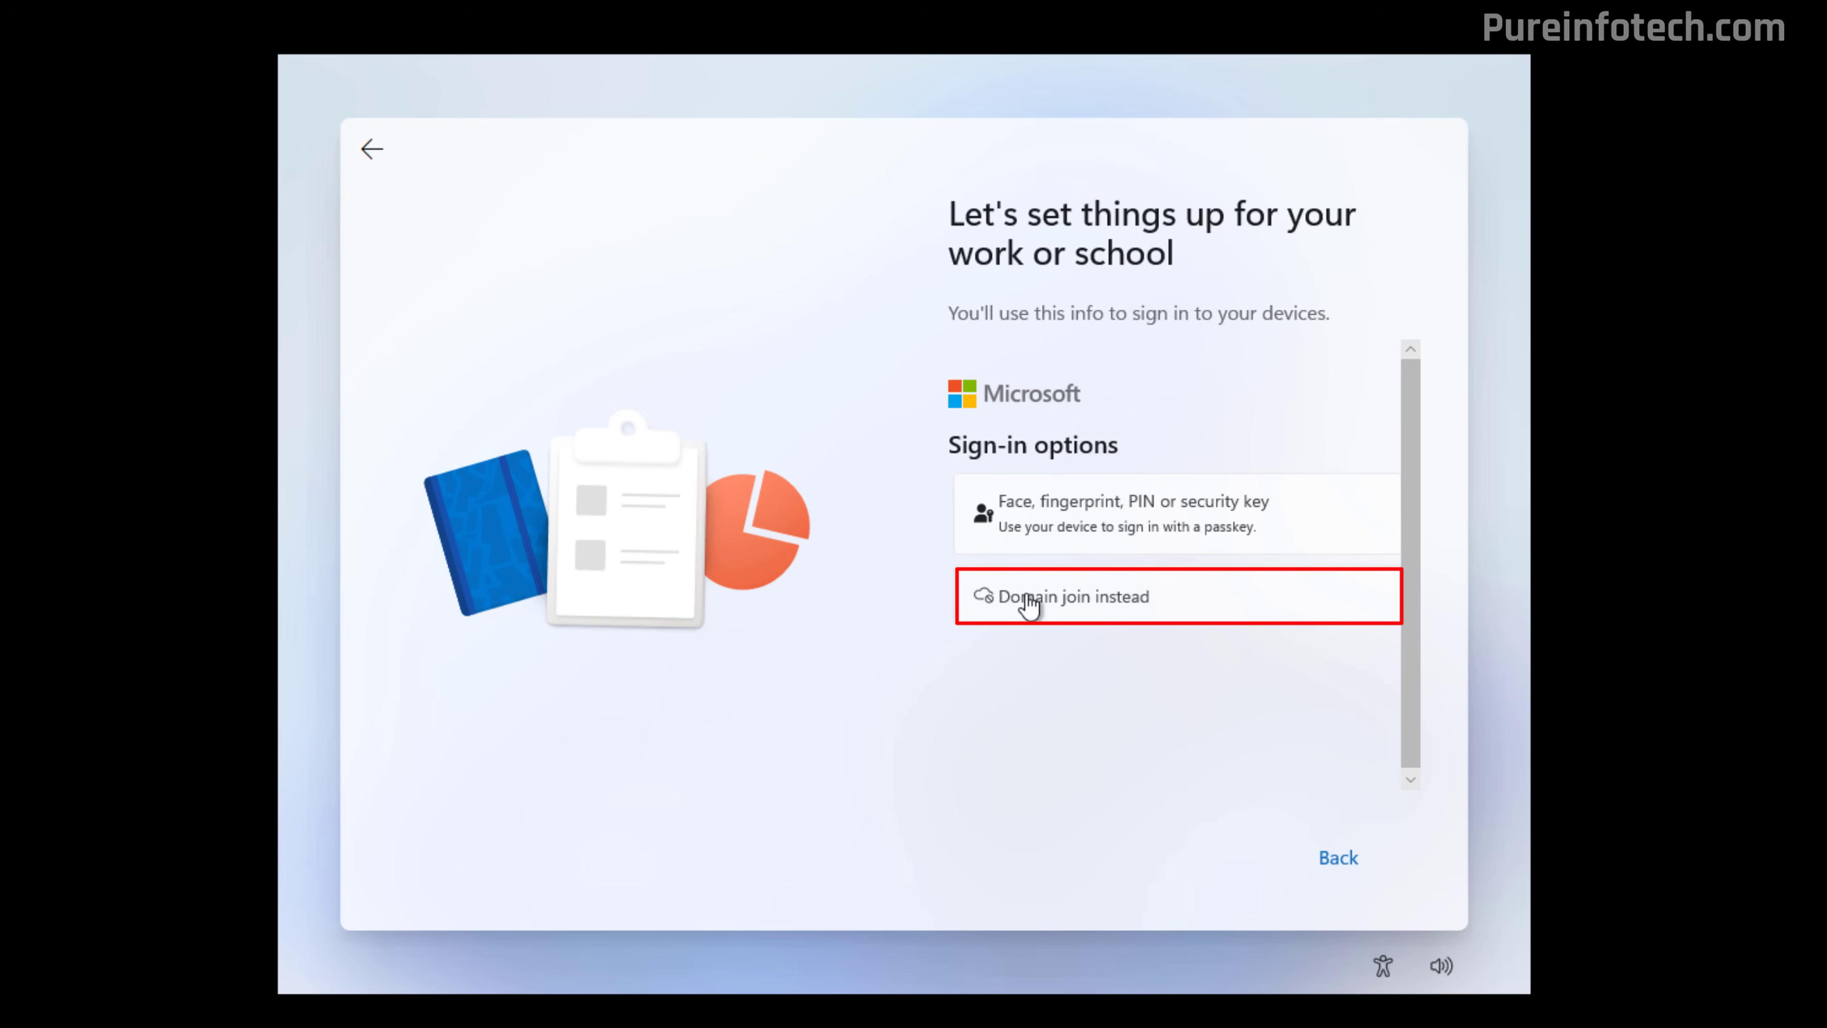
left_click(1029, 601)
type("admin")
left_click(1290, 865)
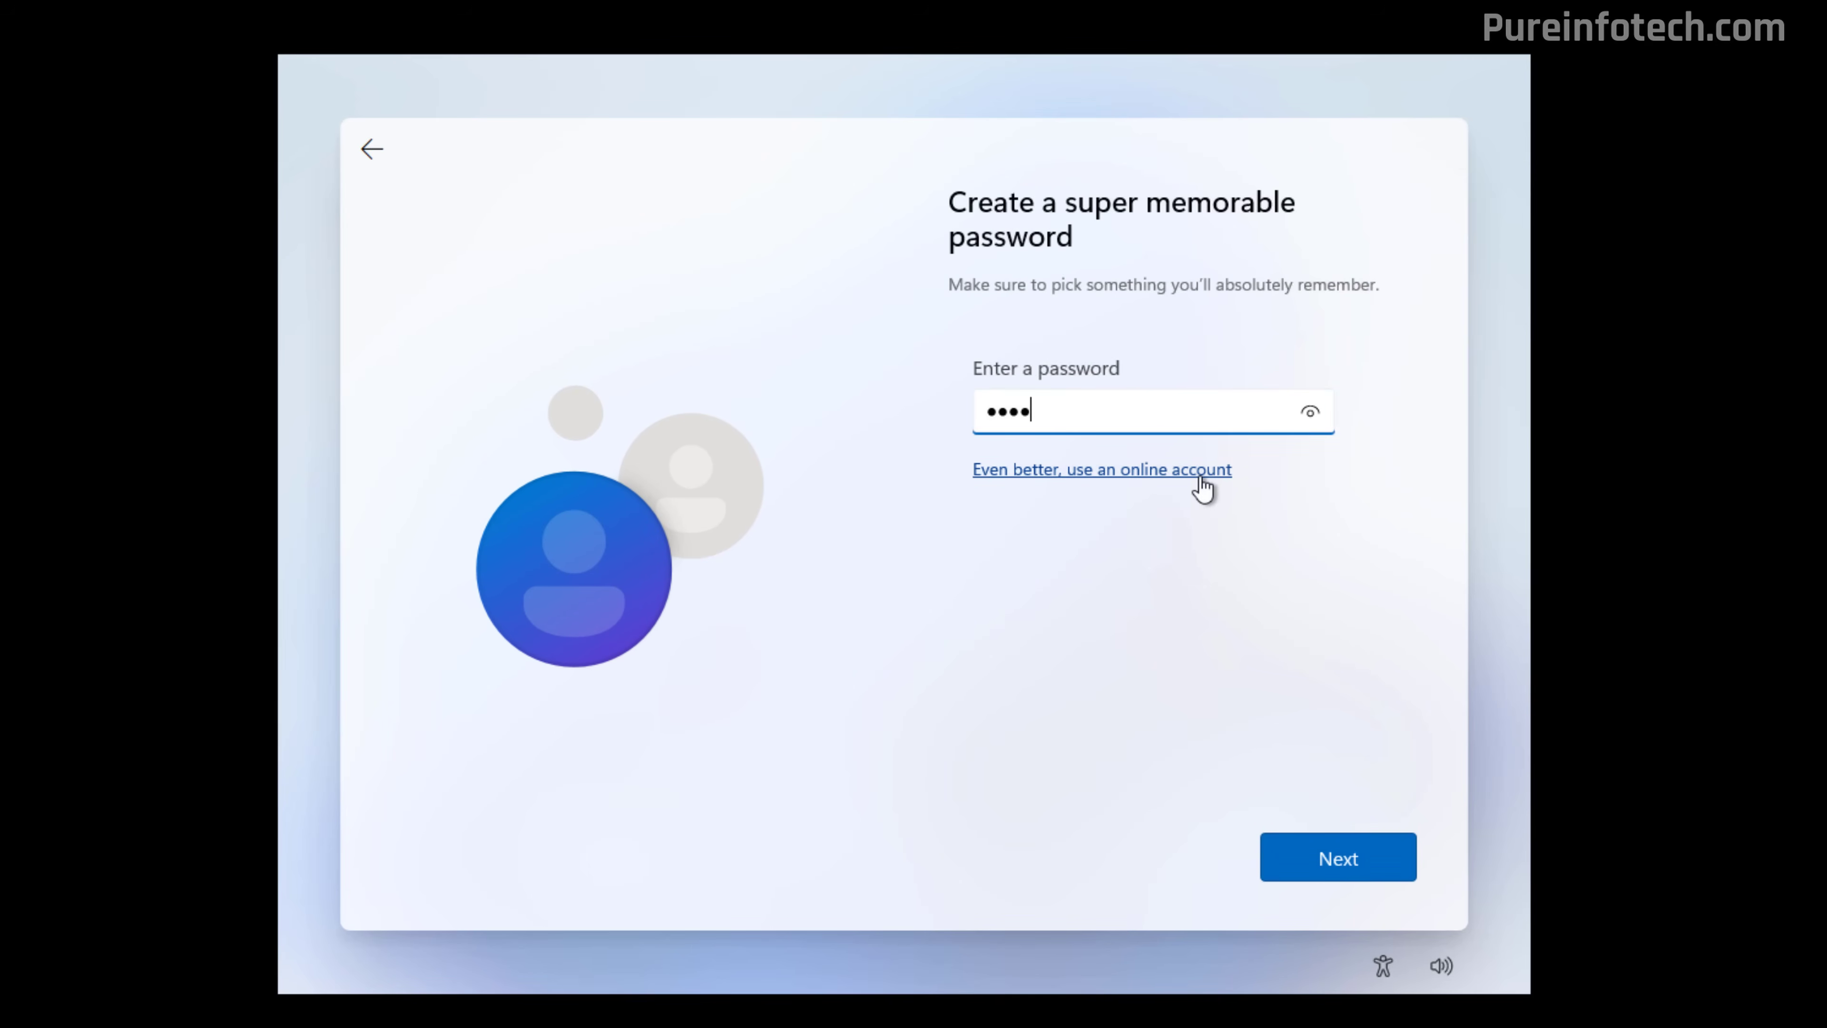
Enter the new account password and confirm it.
key("Tab")
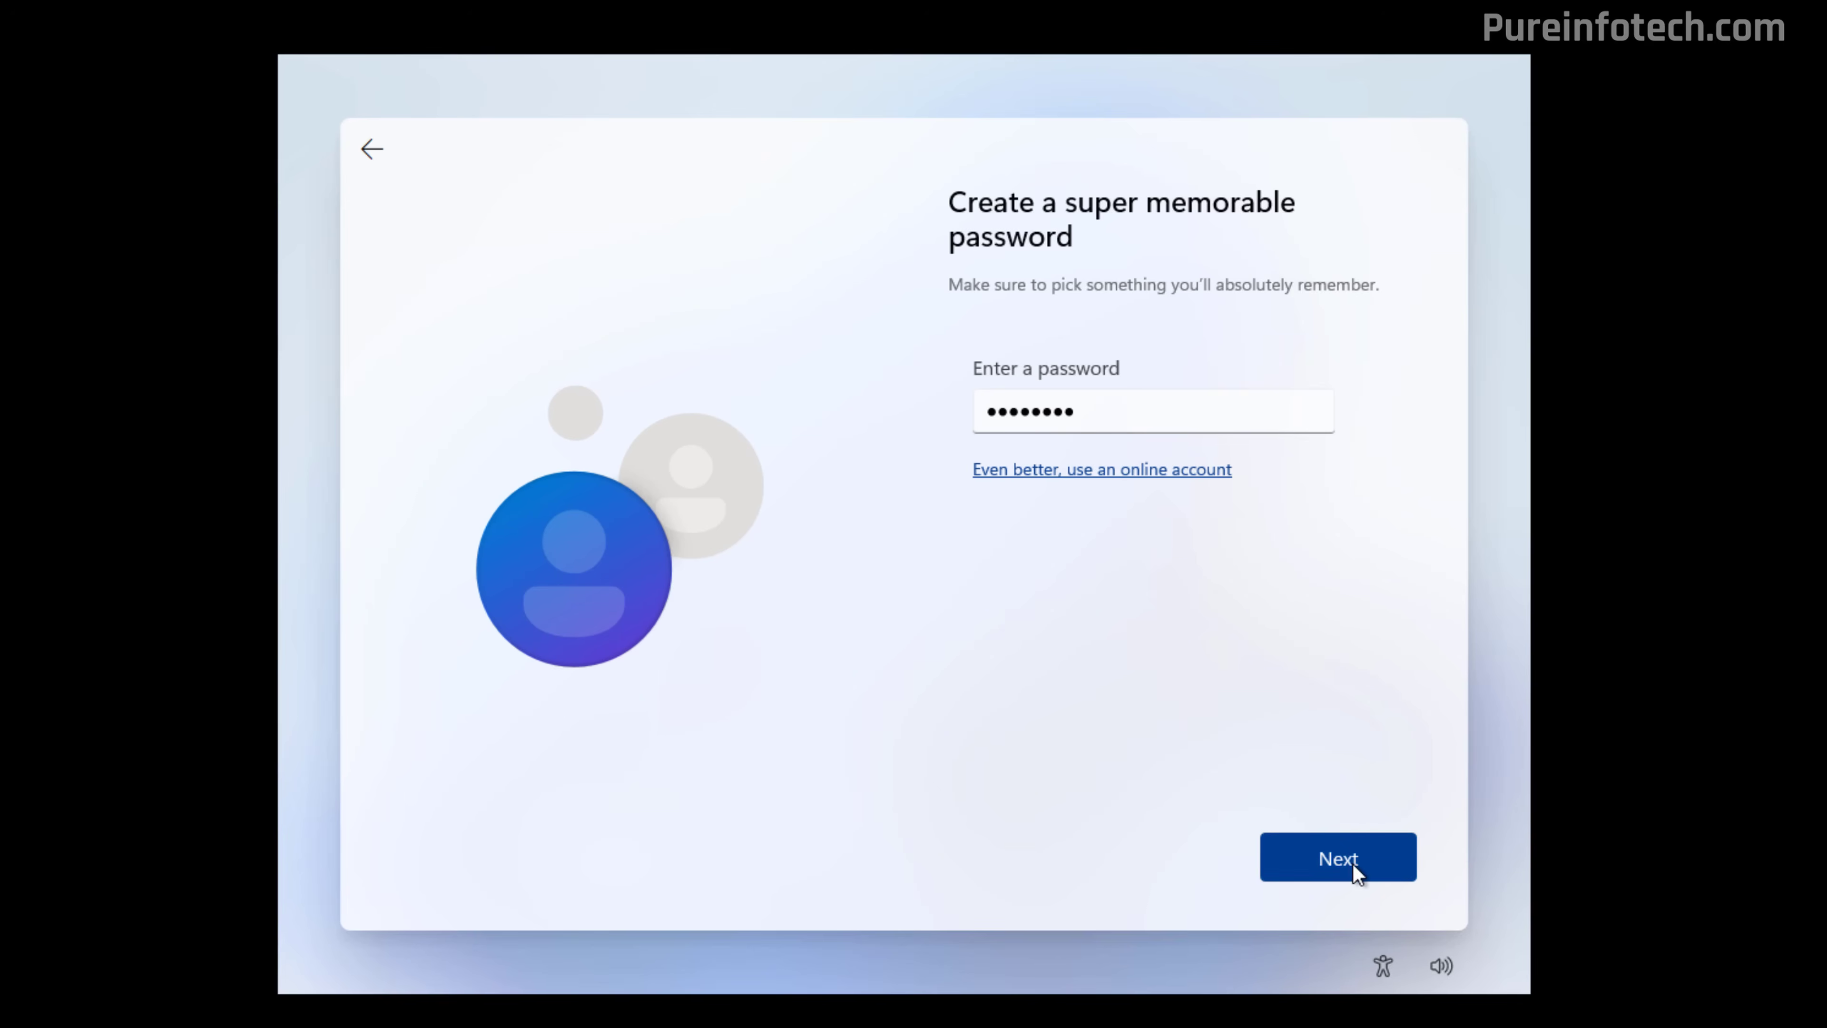
left_click(1353, 865)
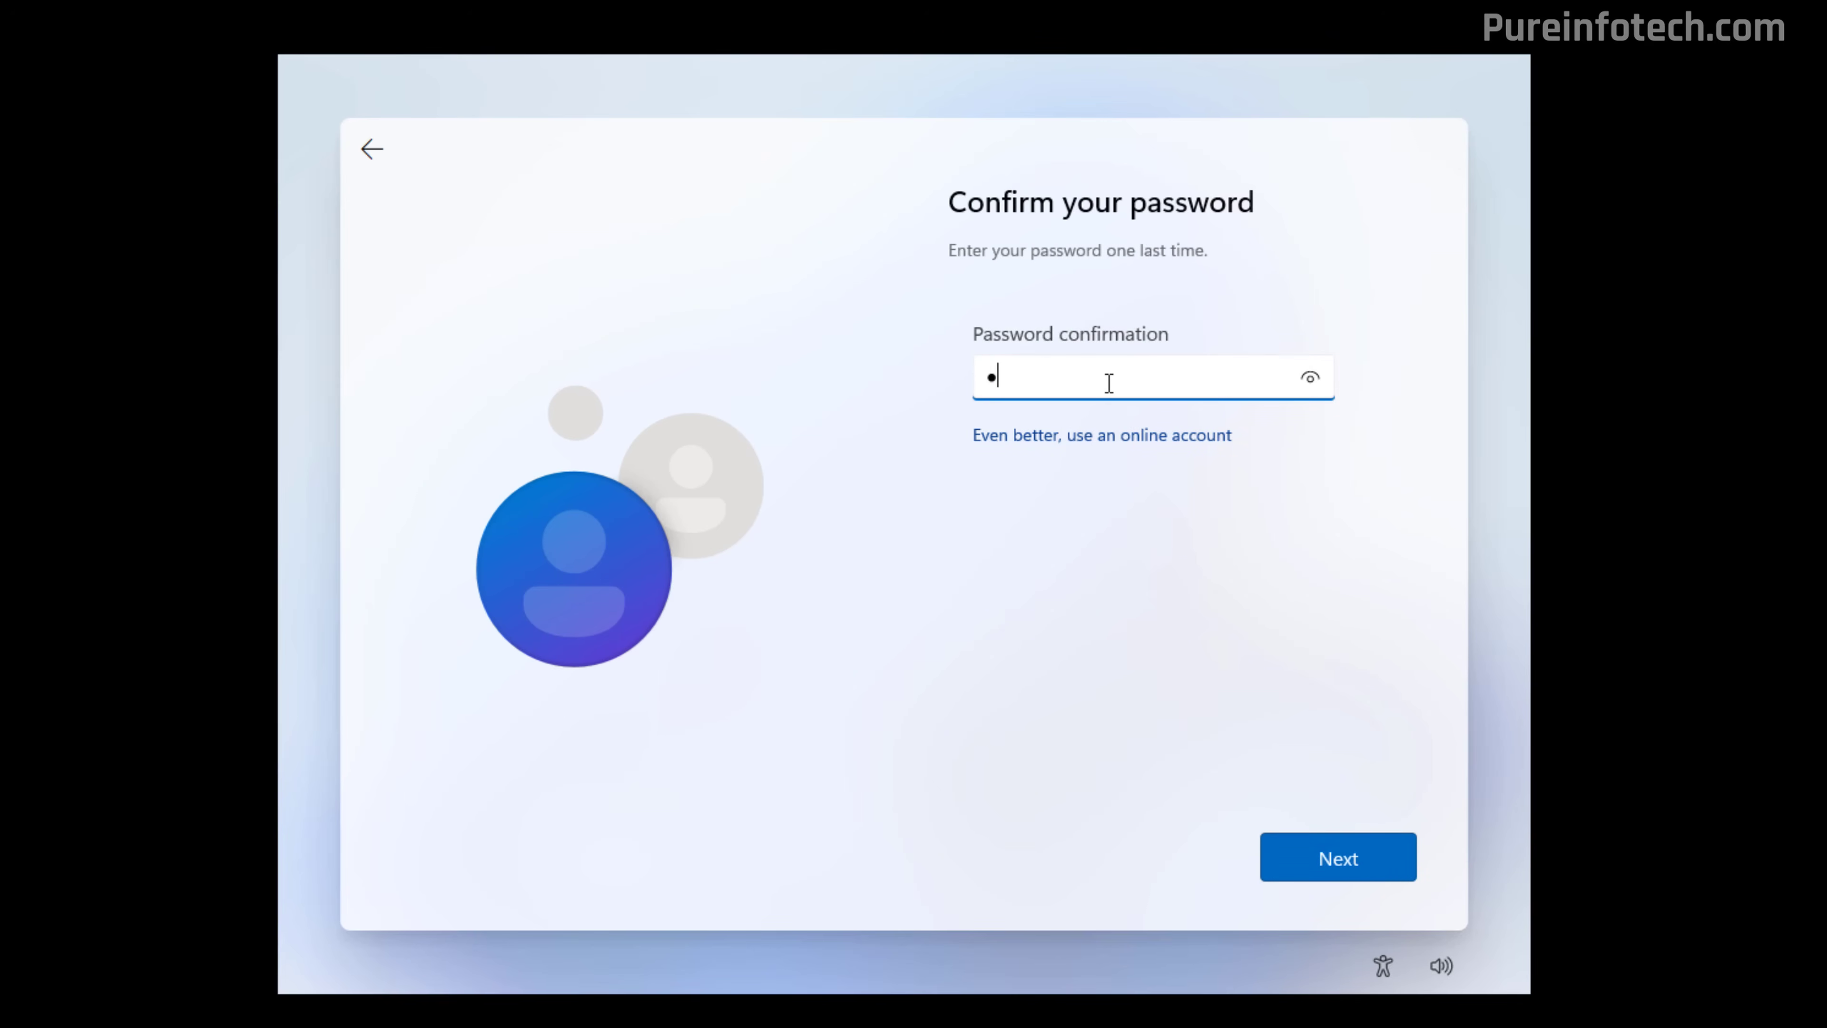
key("Return")
Choose and answer the first pet's name and birth city security questions.
key("Down")
left_click(1112, 462)
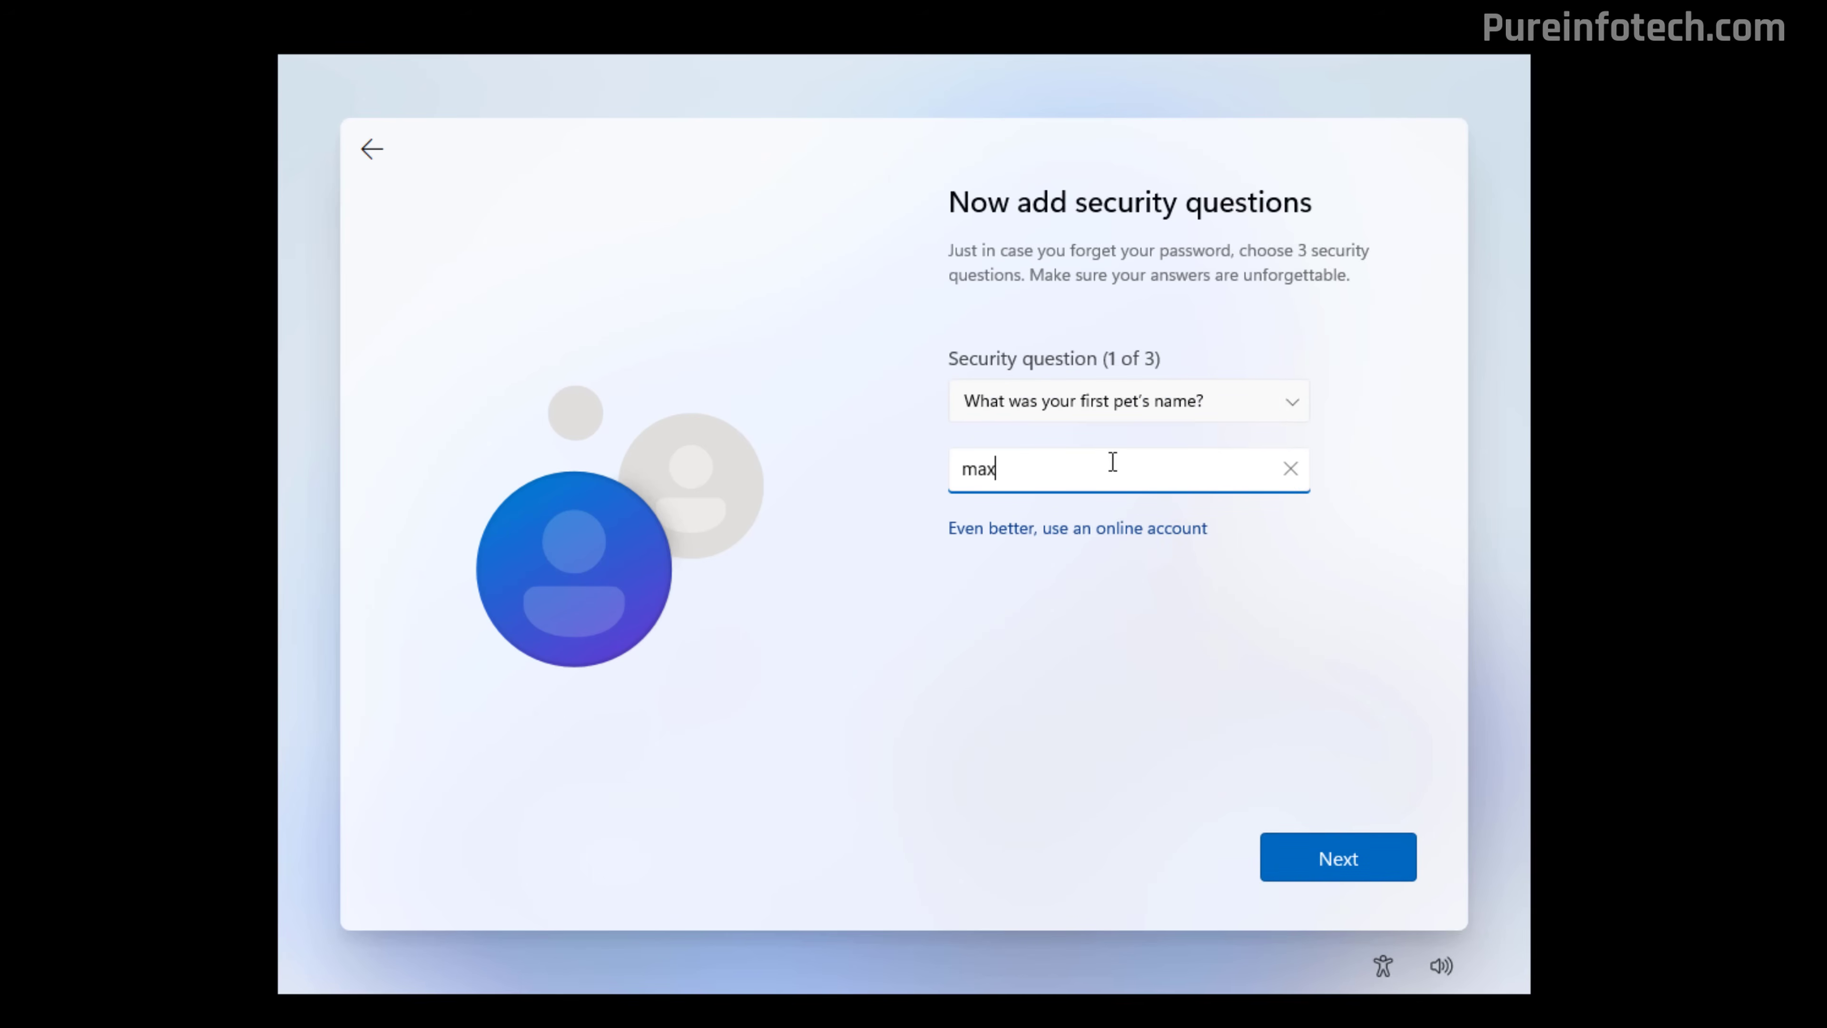
left_click(1337, 856)
left_click(1159, 420)
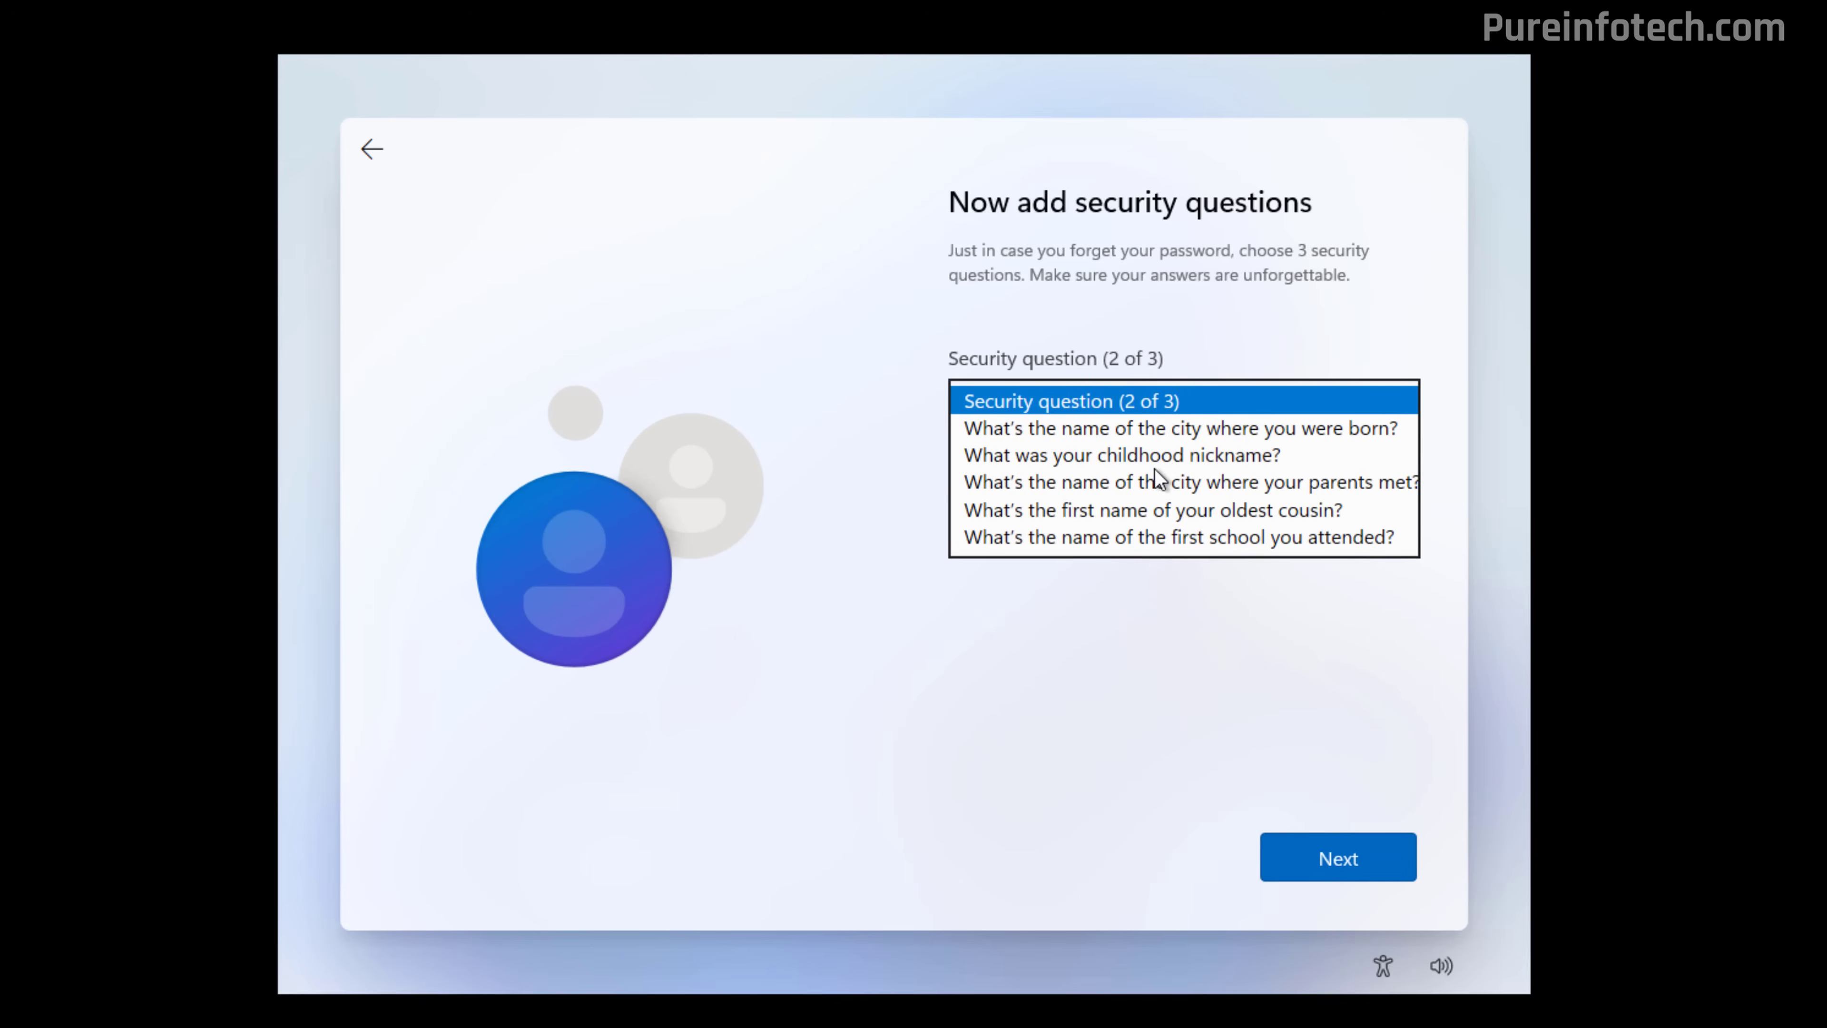
left_click(1155, 428)
left_click(1128, 475)
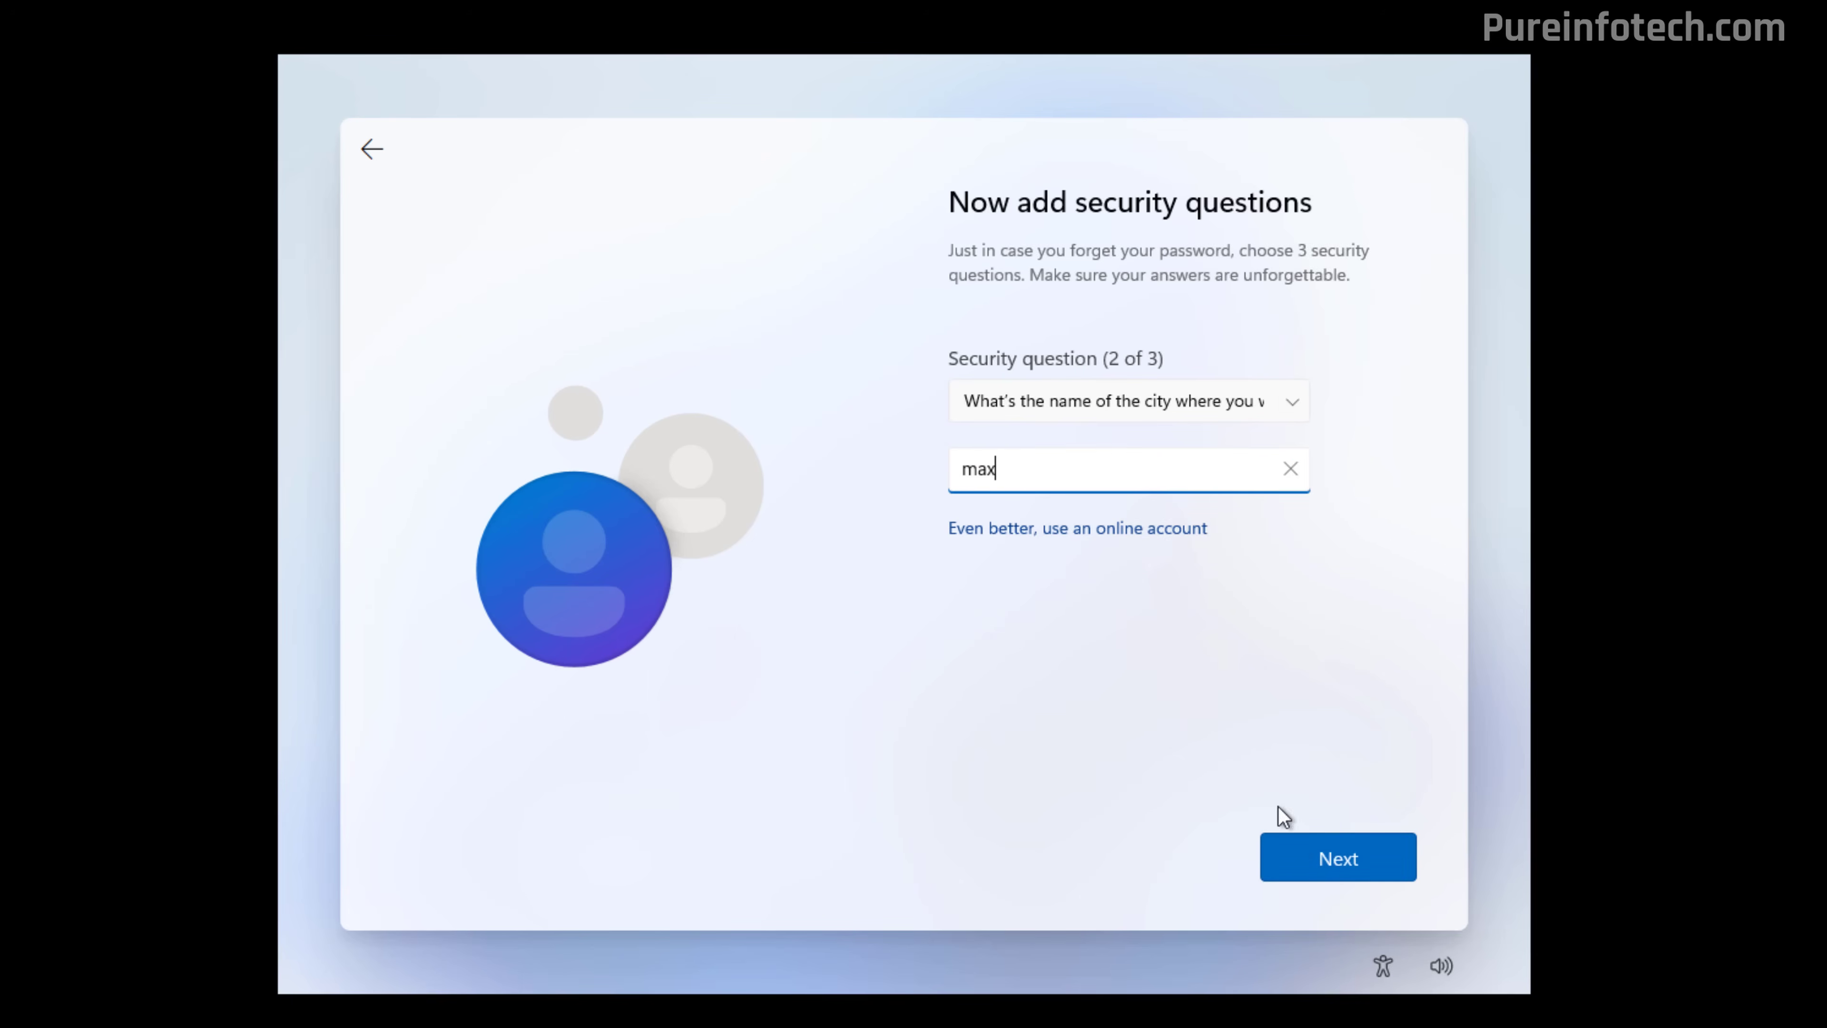
left_click(1284, 849)
Choose and answer the childhood nickname security question, then continue.
left_click(1158, 409)
left_click(1098, 455)
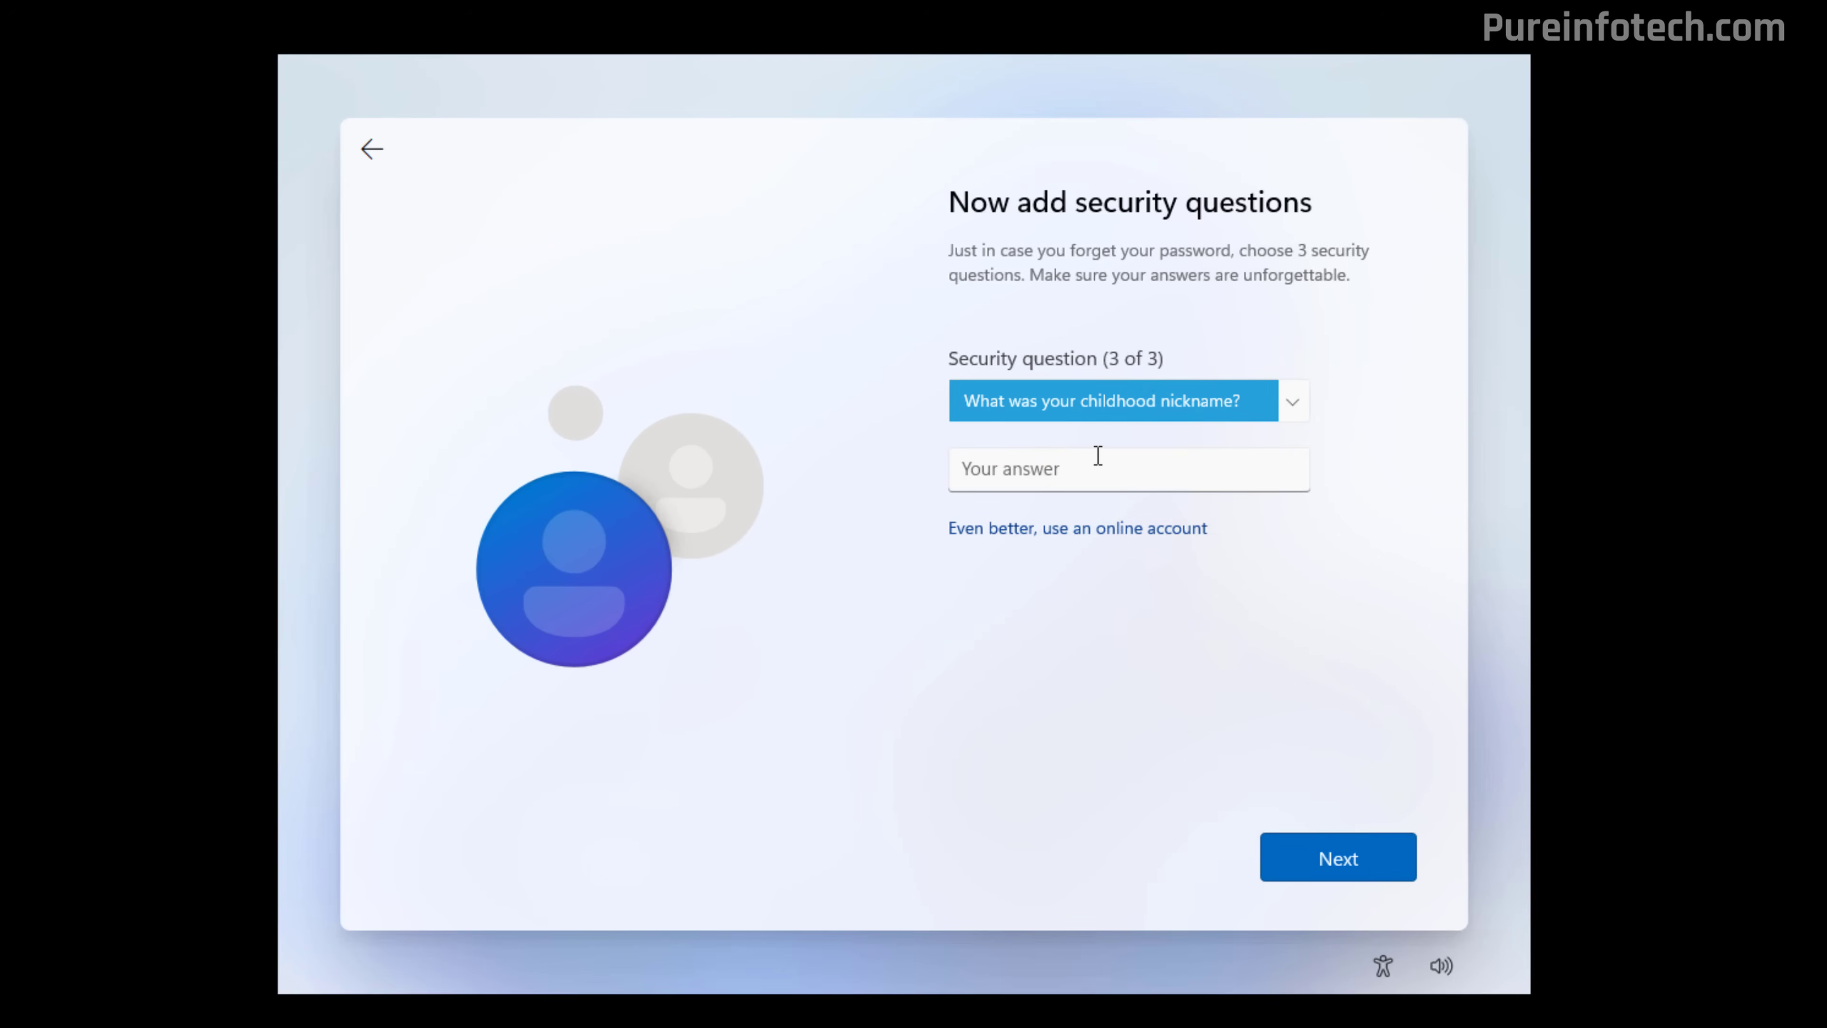
left_click(1097, 455)
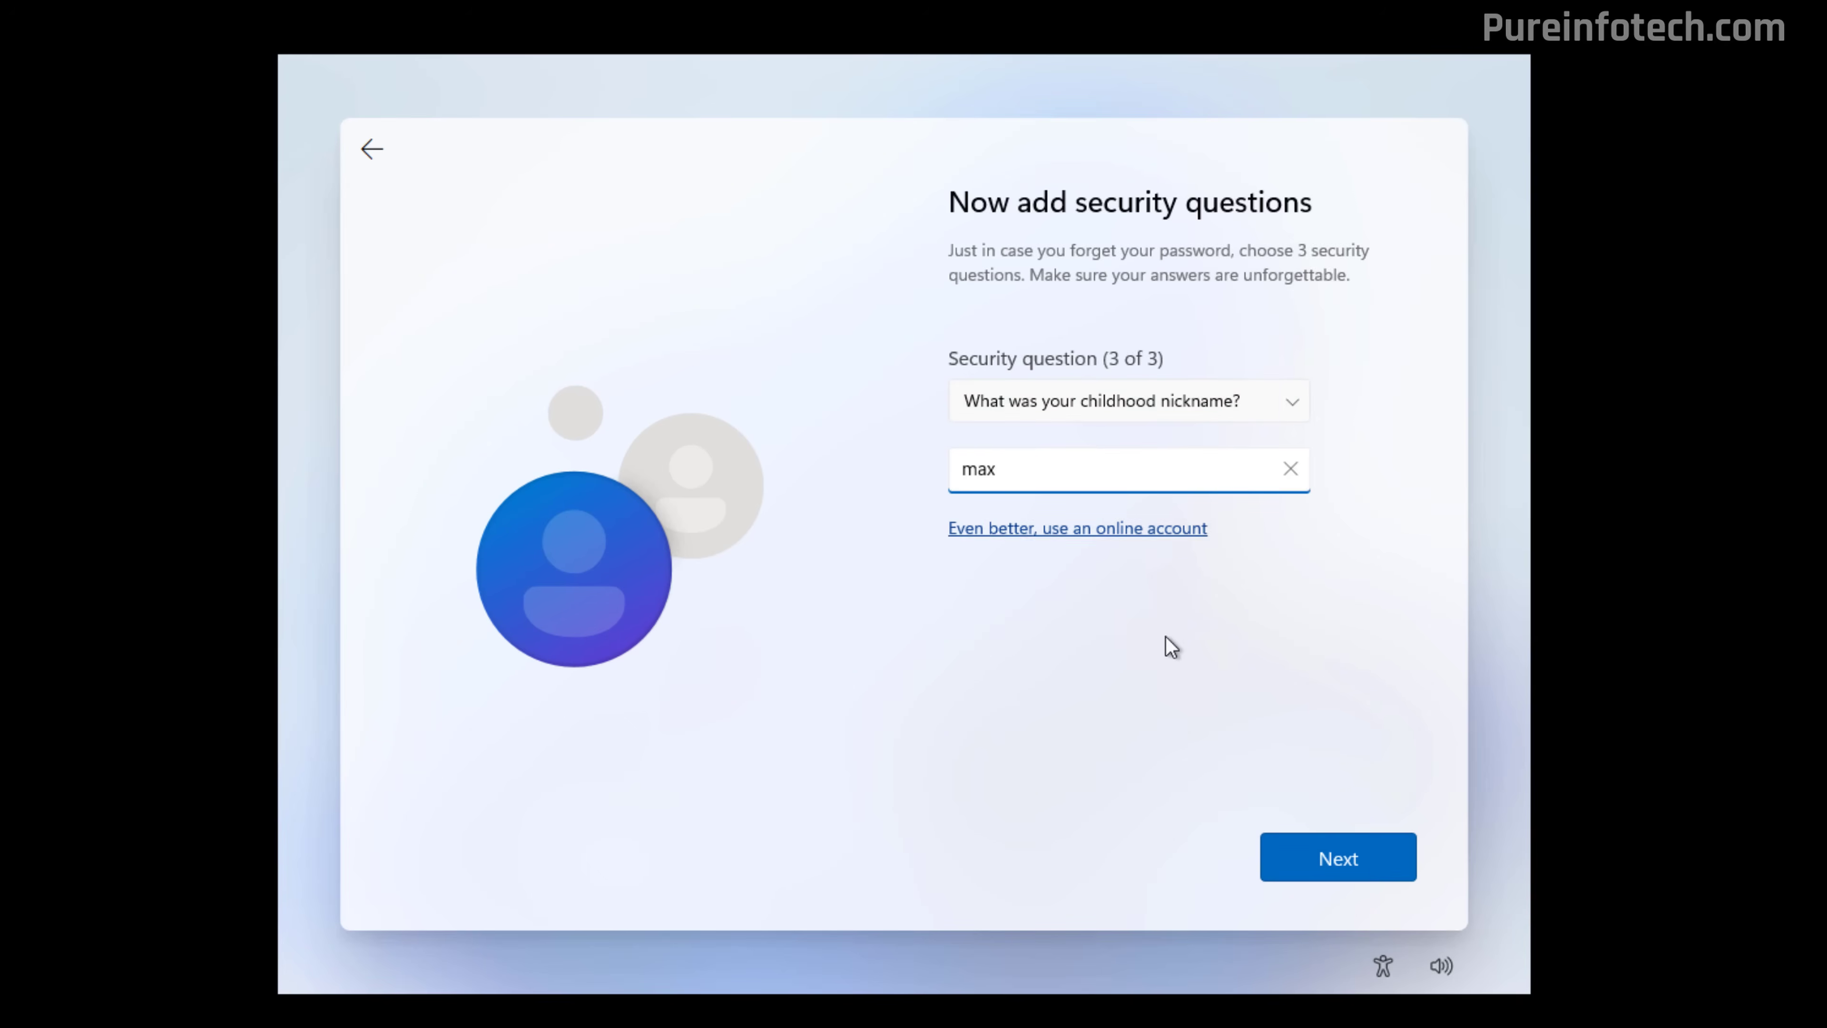
left_click(1361, 850)
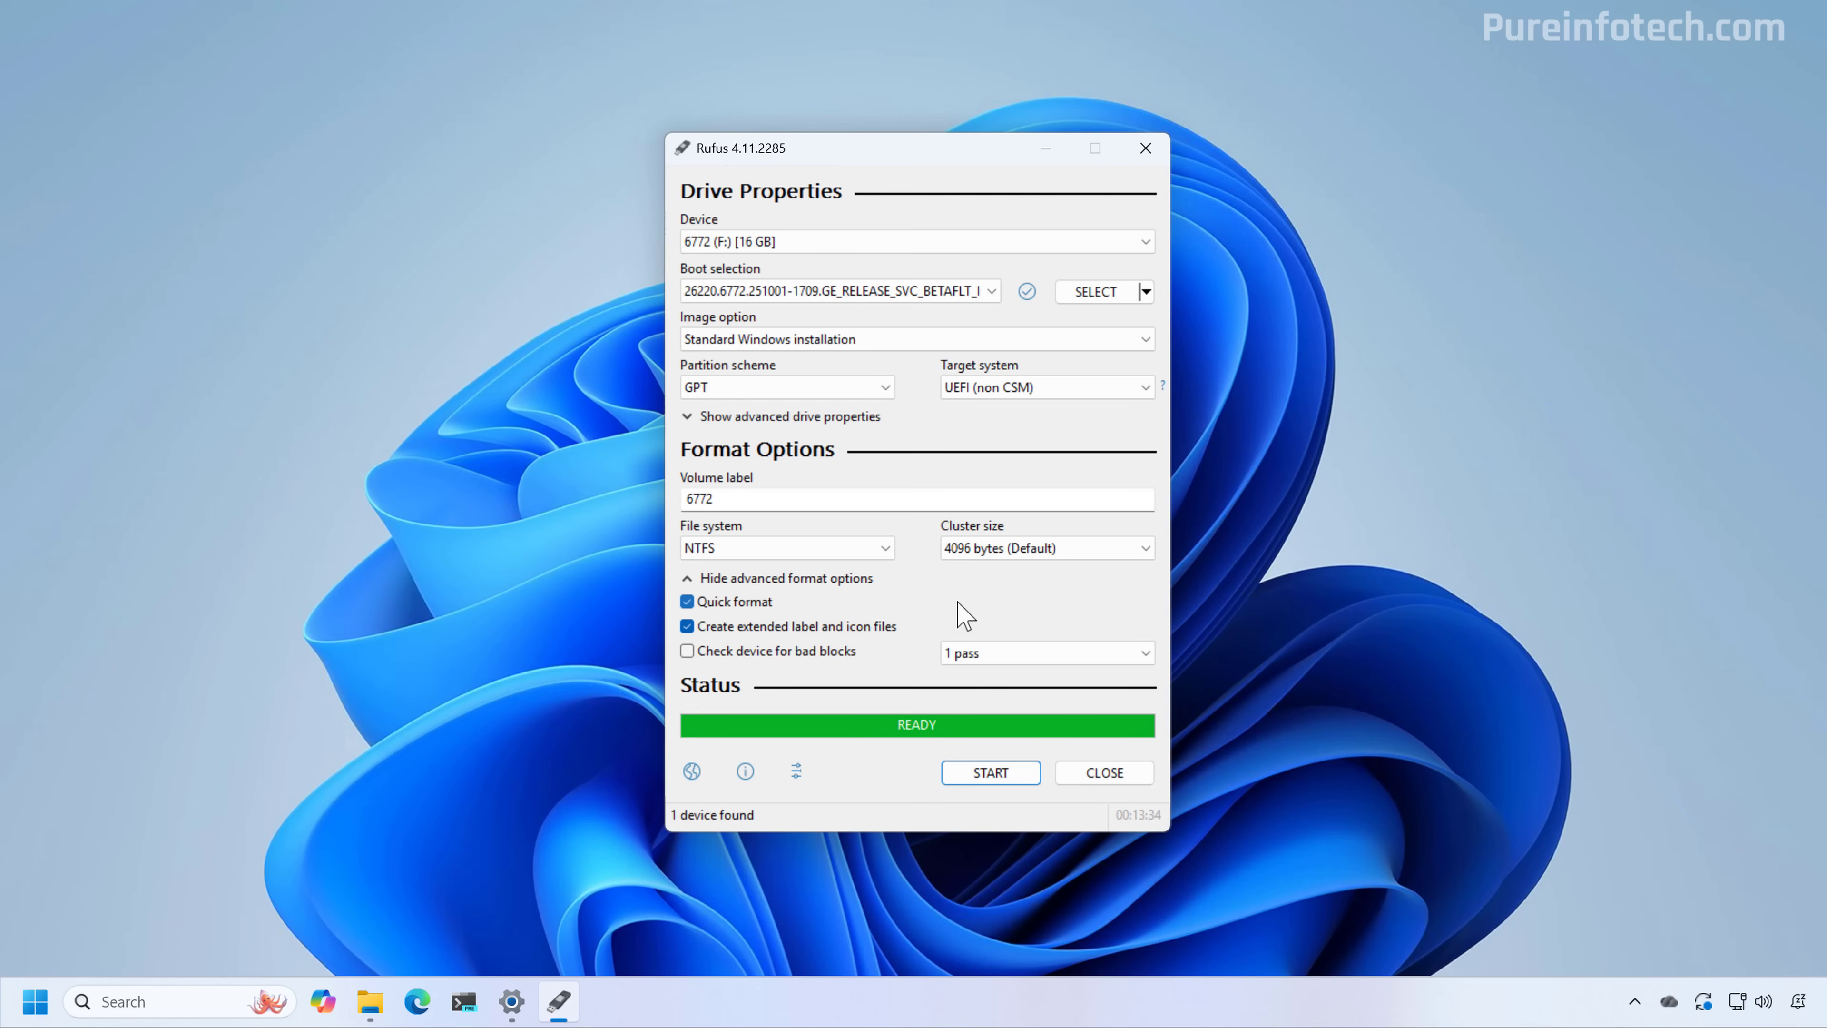
Move from the Rufus website in the browser to the Rufus window.
left_click(417, 1002)
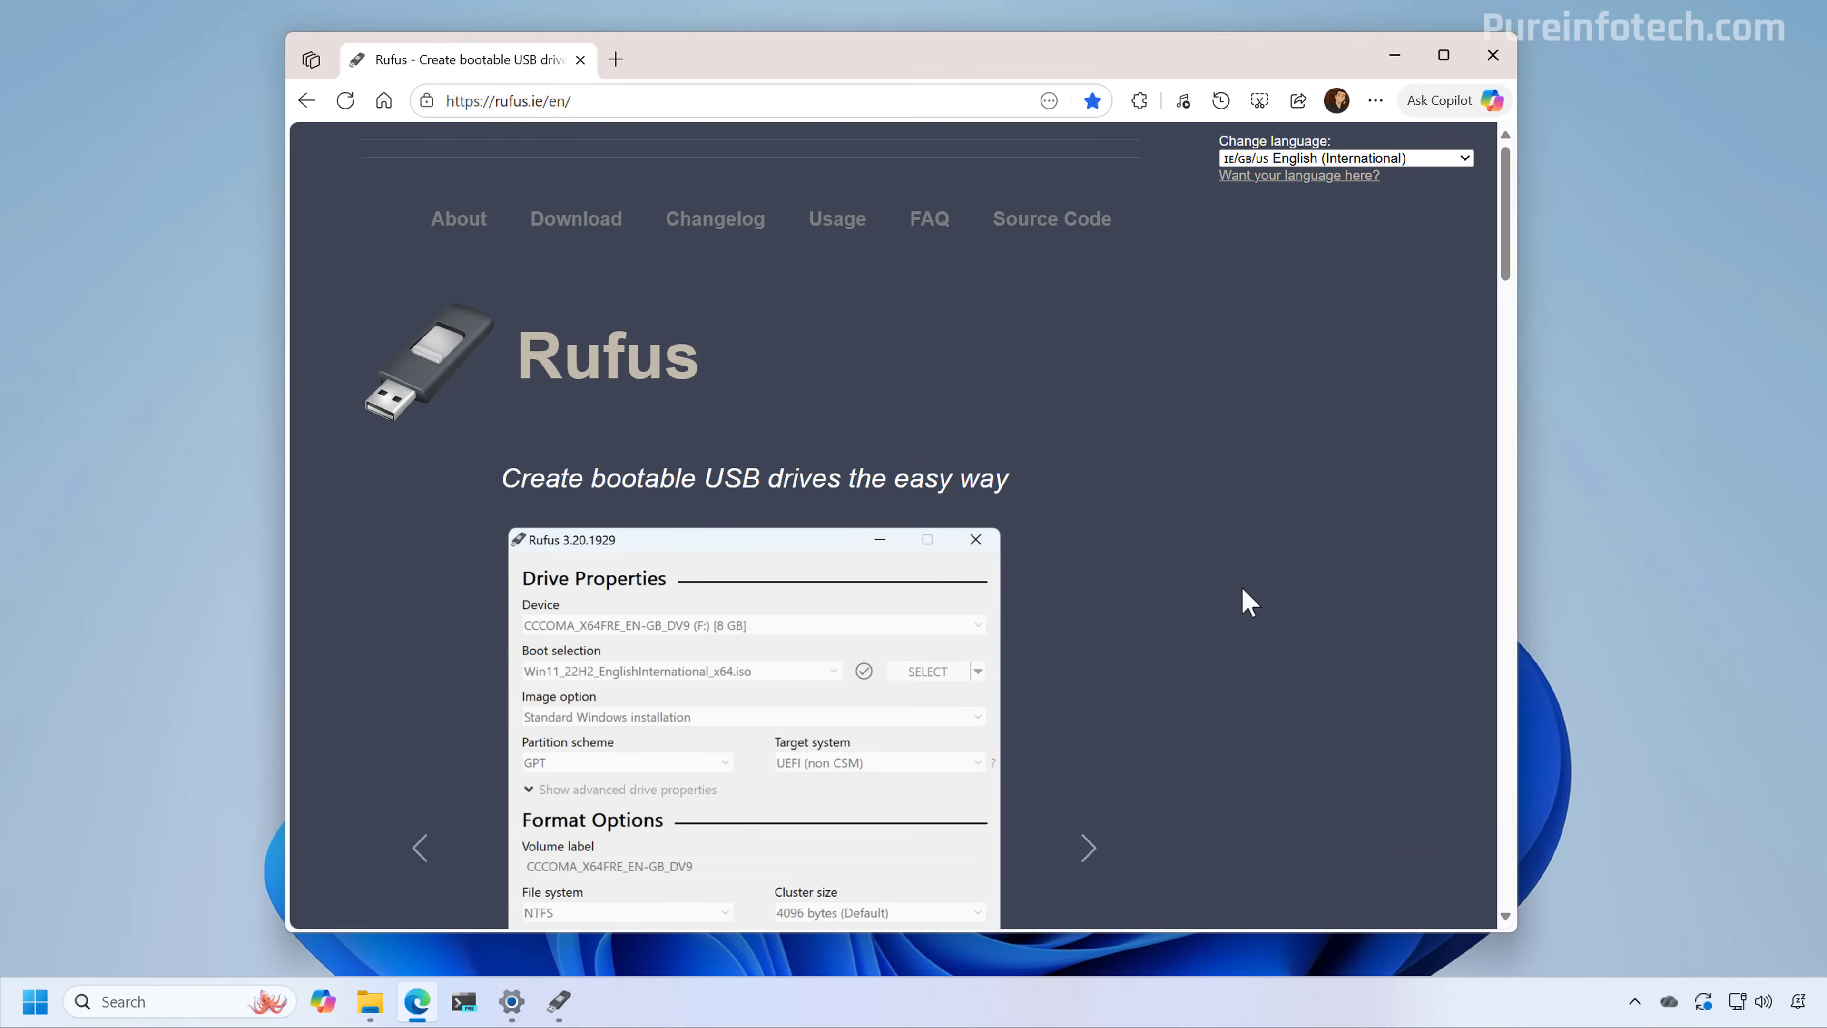
scroll(1243, 597, "down", 10)
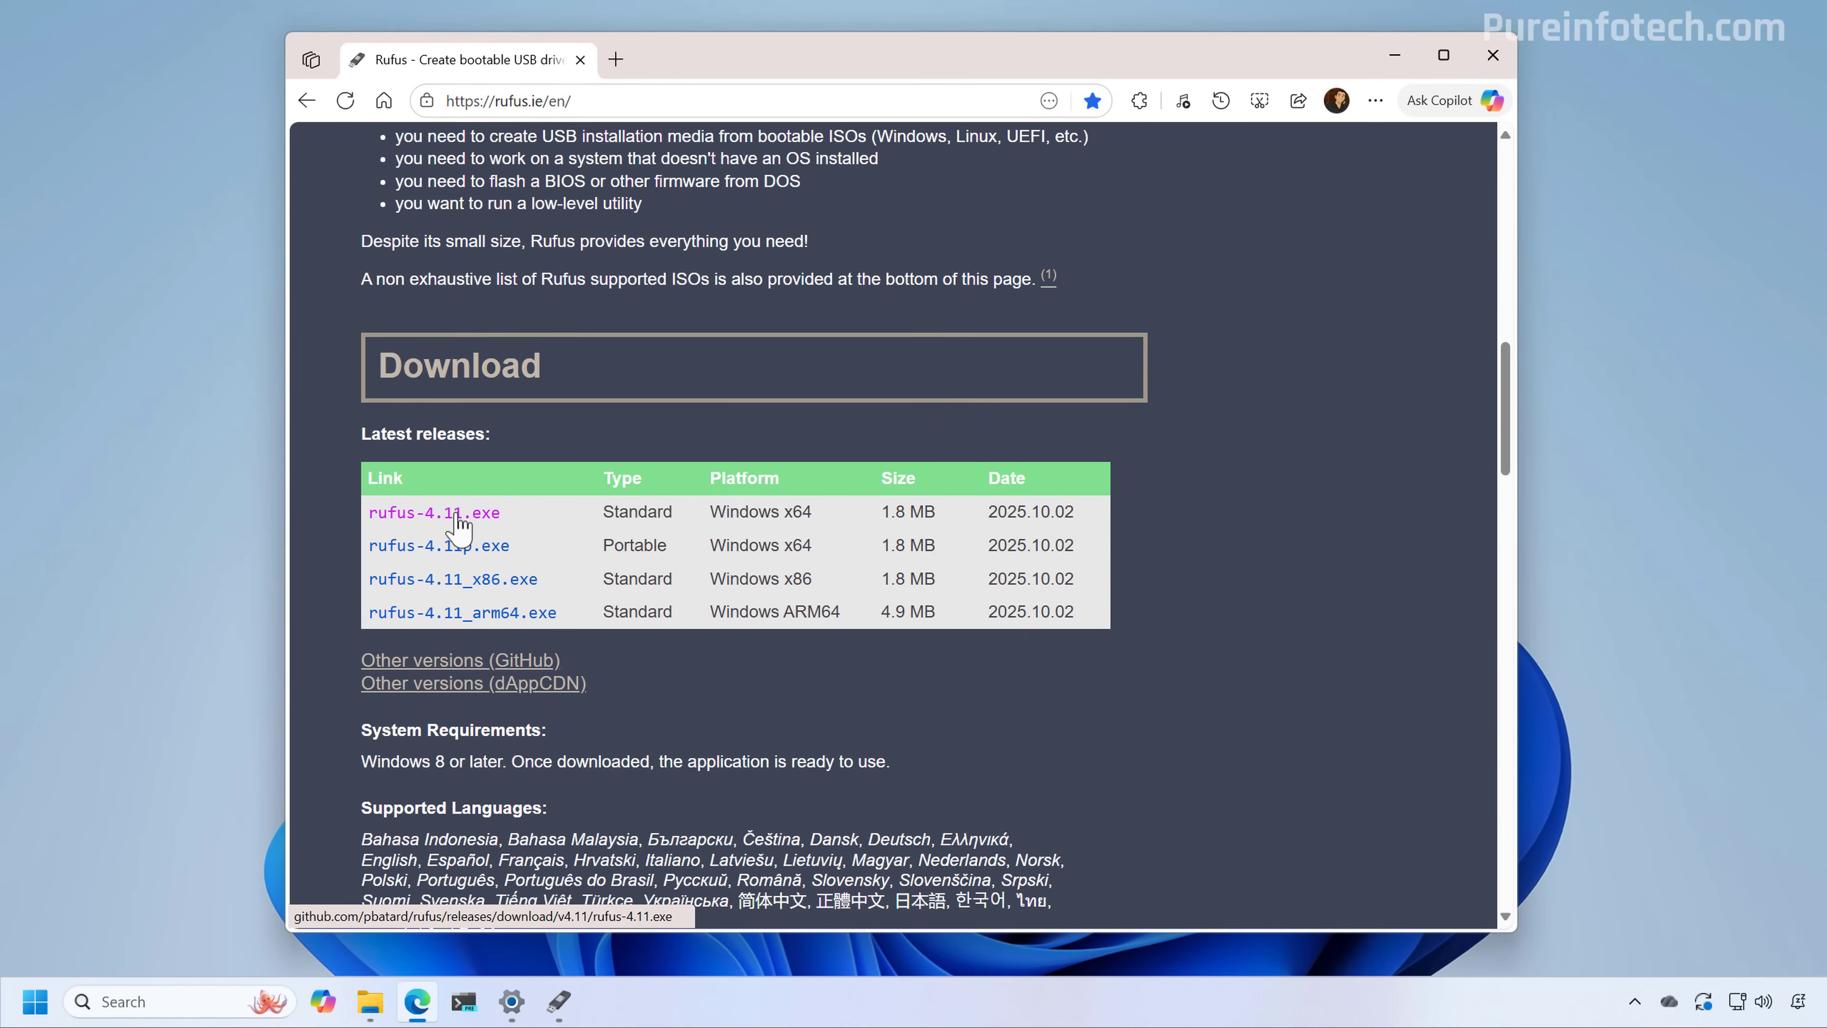
left_click(1400, 64)
left_click_drag(918, 172, 922, 188)
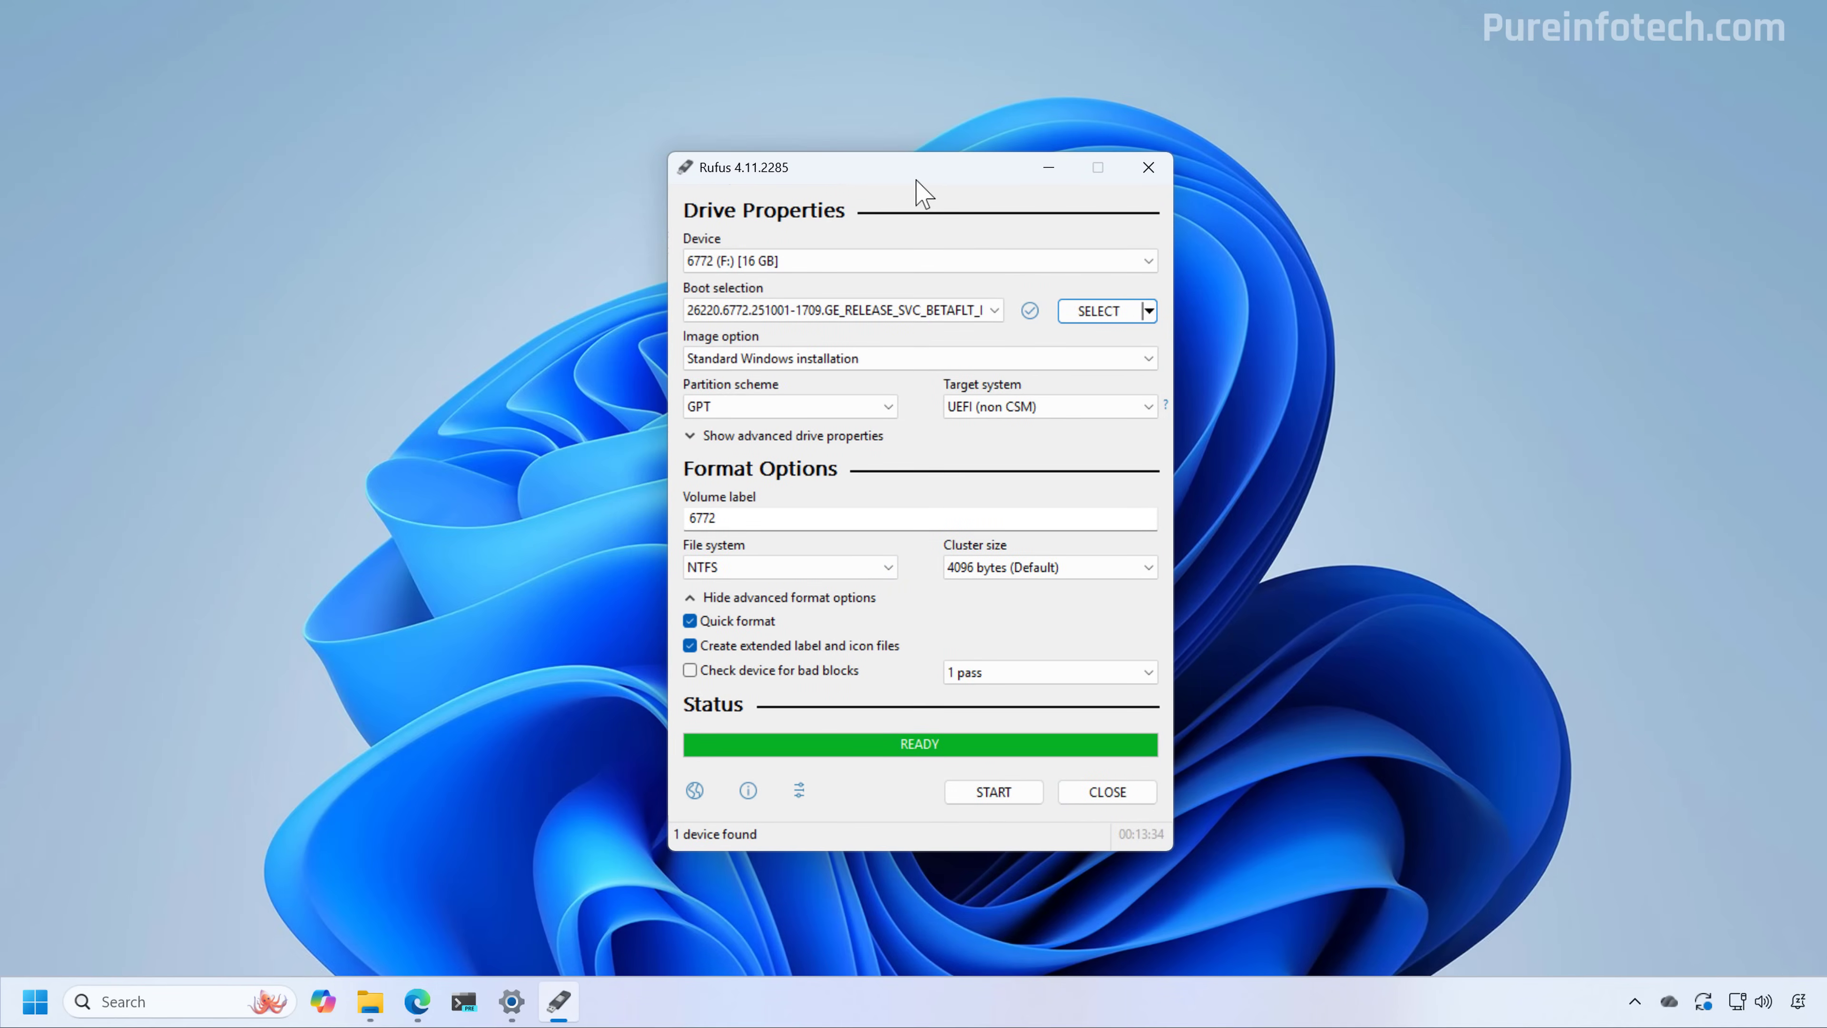
Load the Windows ISO, select the volume label text, and start the drive creation.
left_click(1092, 313)
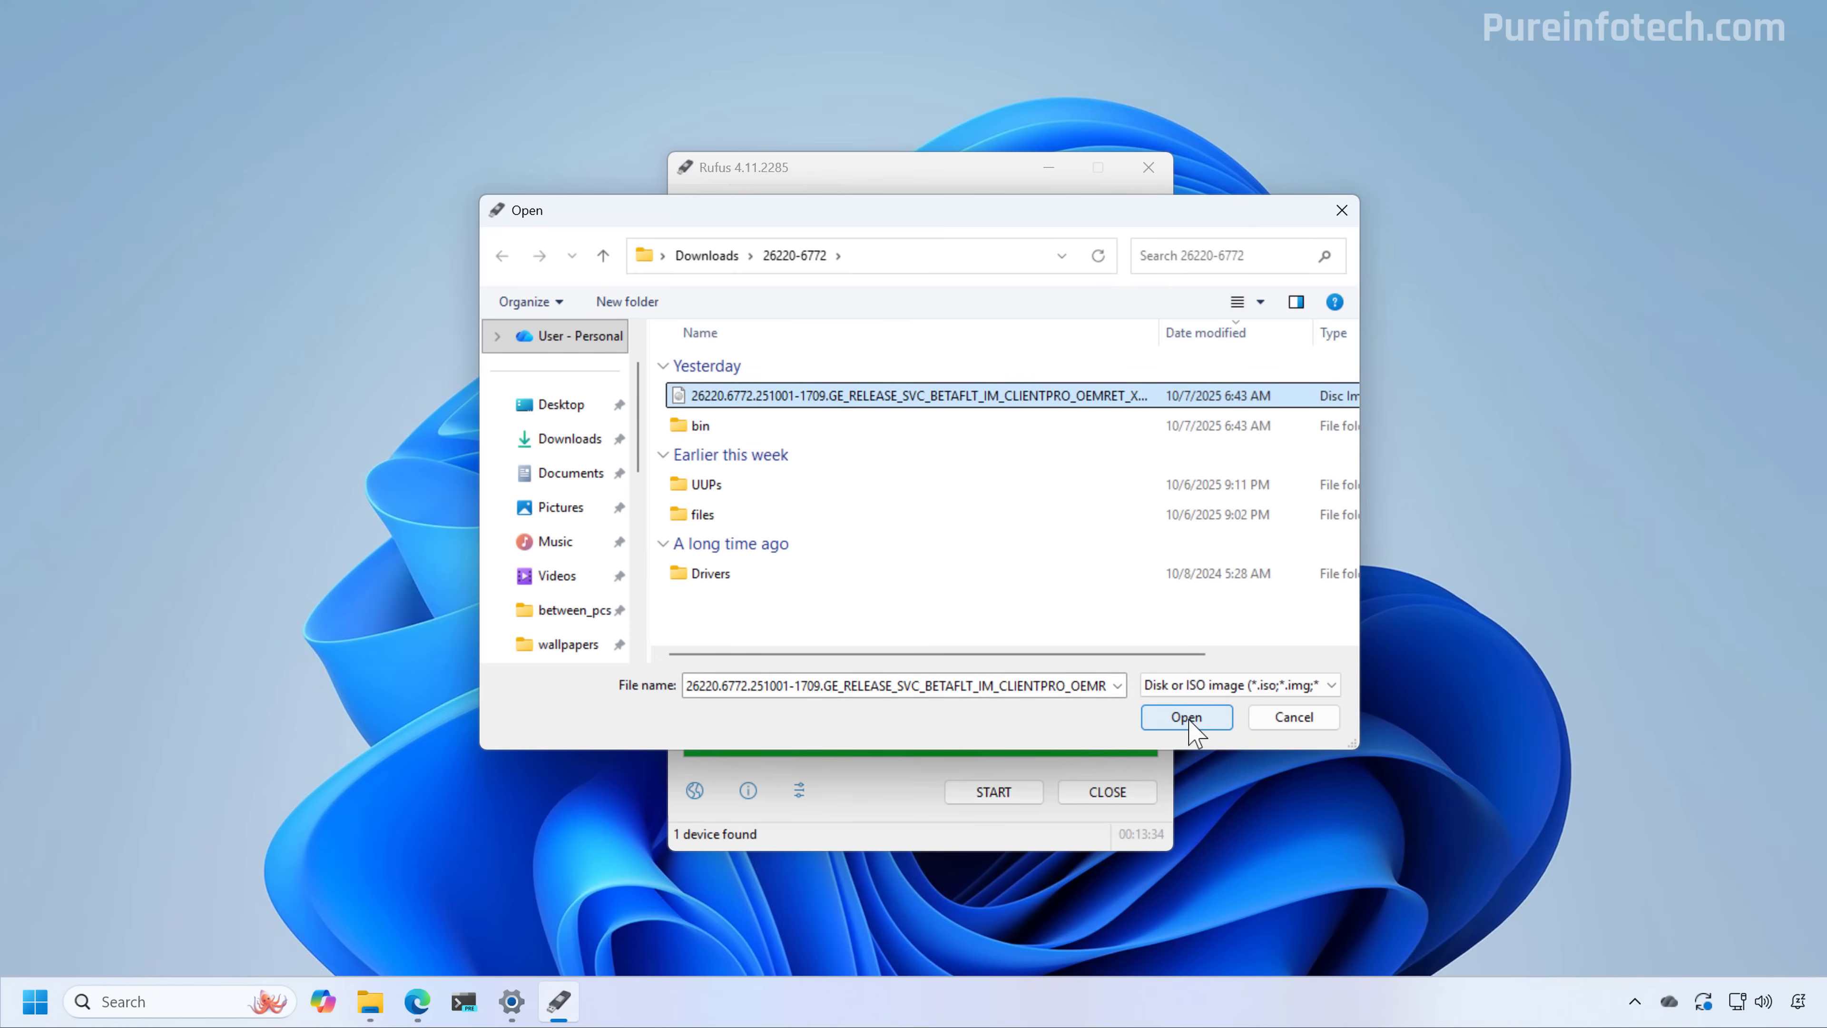
left_click(1186, 718)
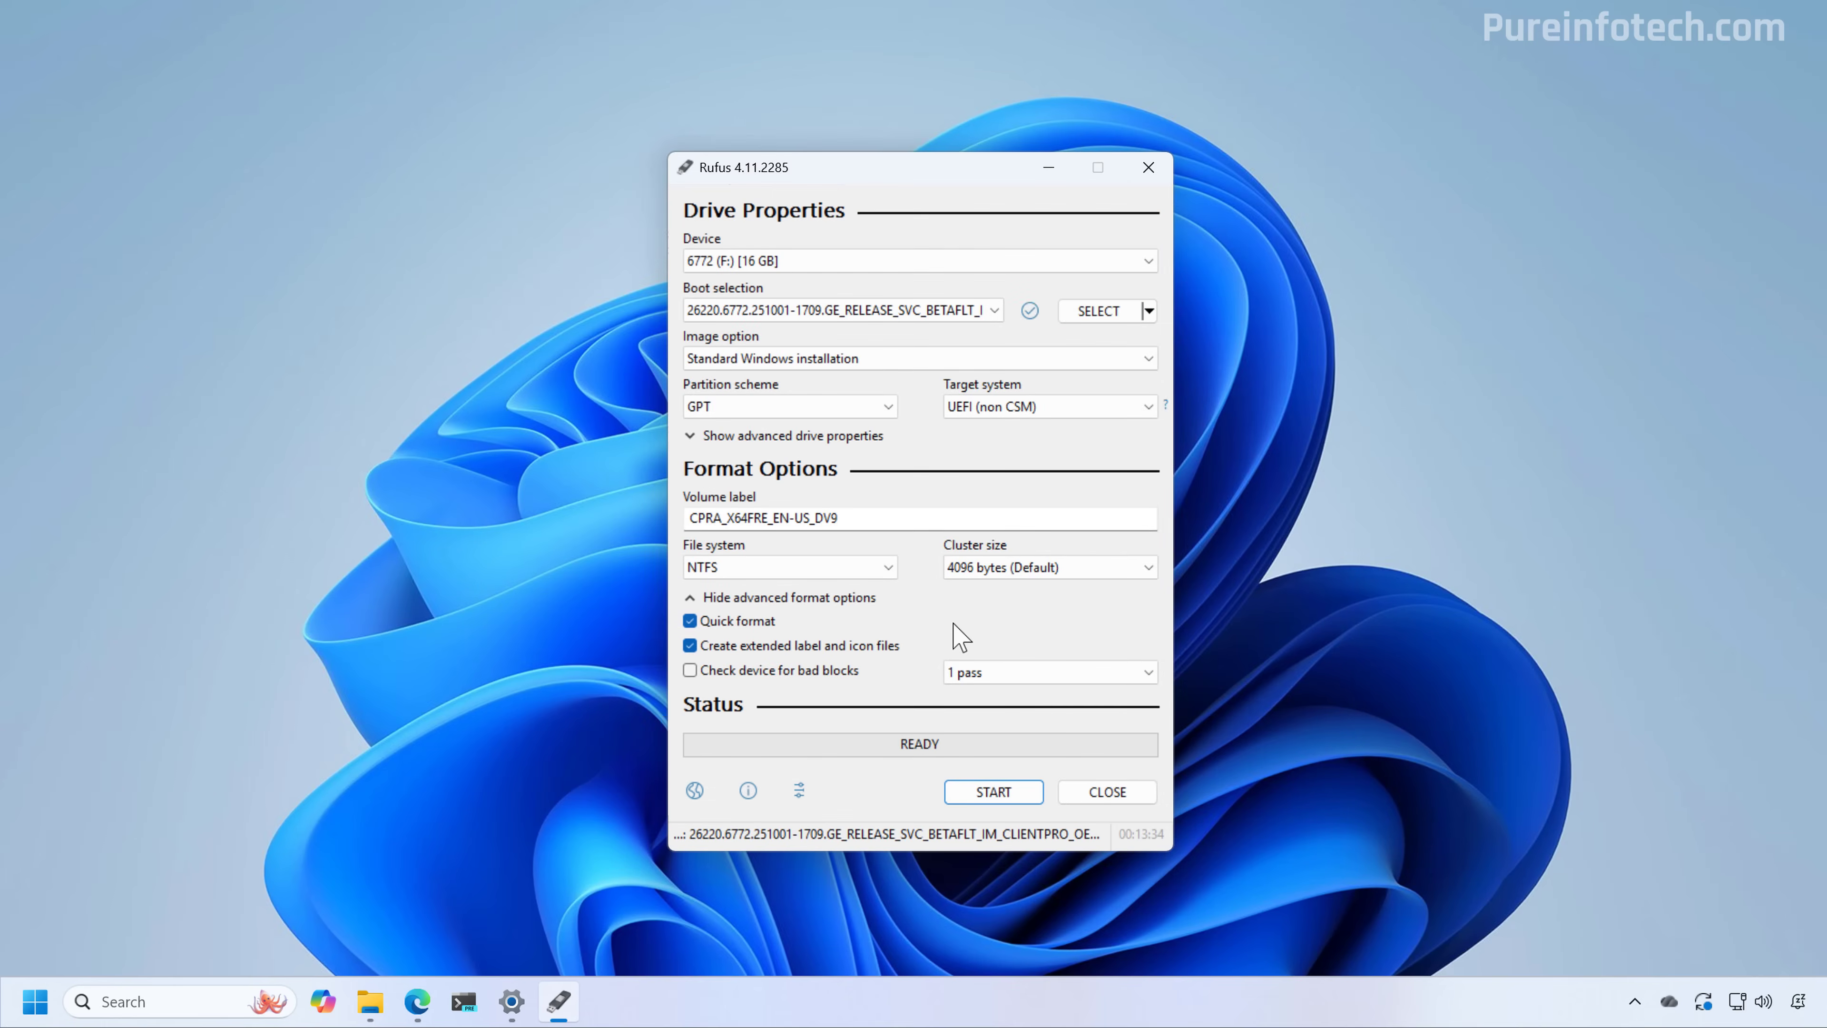
left_click_drag(851, 518, 655, 518)
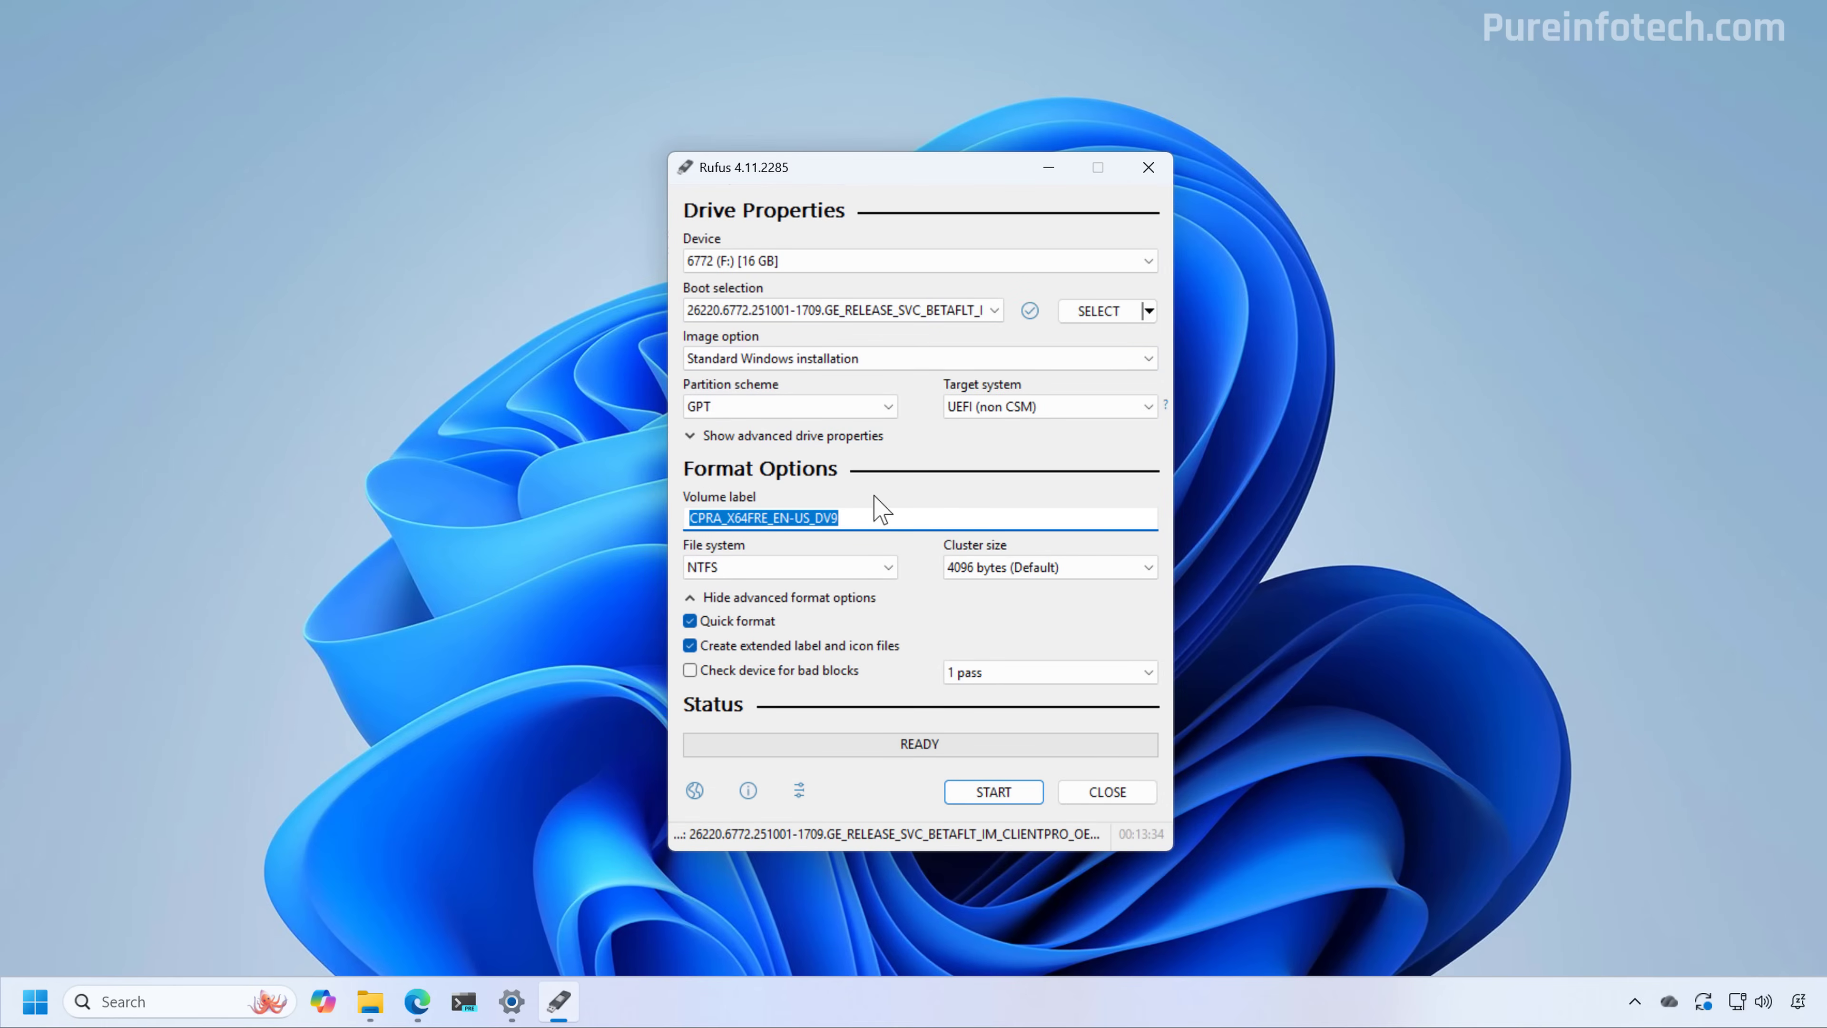
left_click(994, 792)
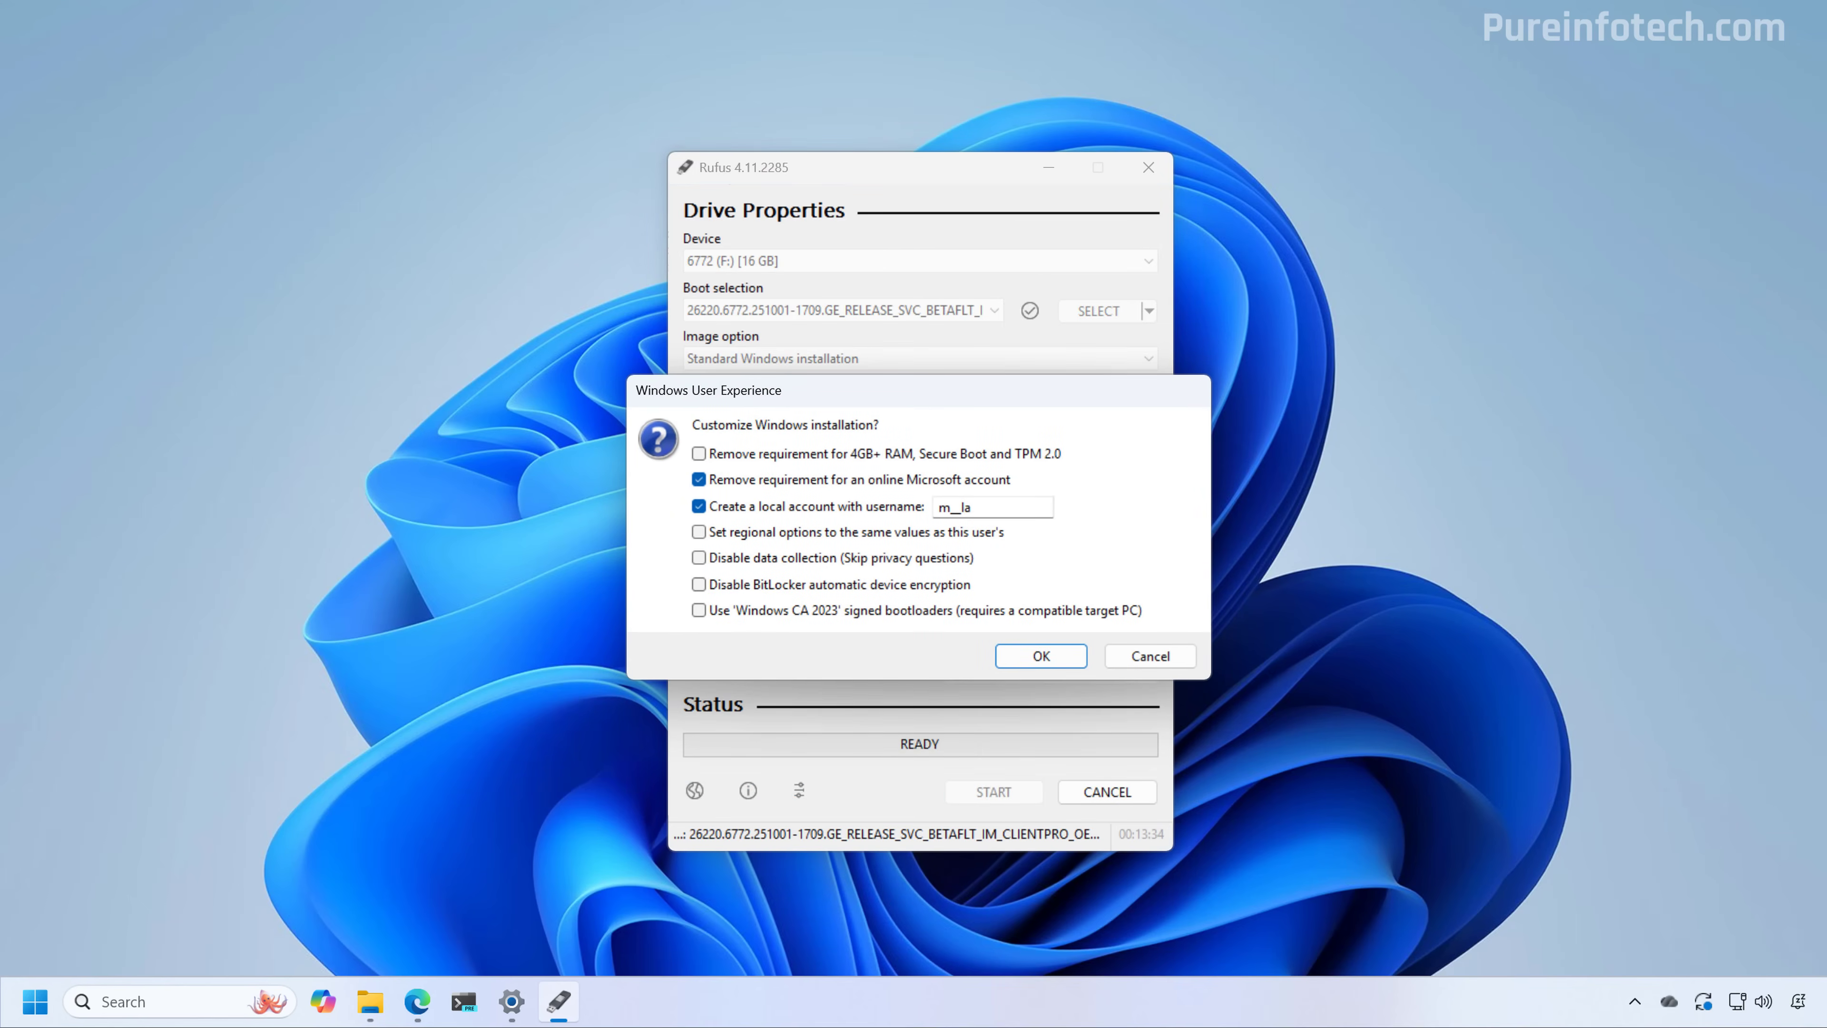
Toggle local account creation off and on, set the username to admin, then open Settings.
left_click(698, 507)
left_click(699, 506)
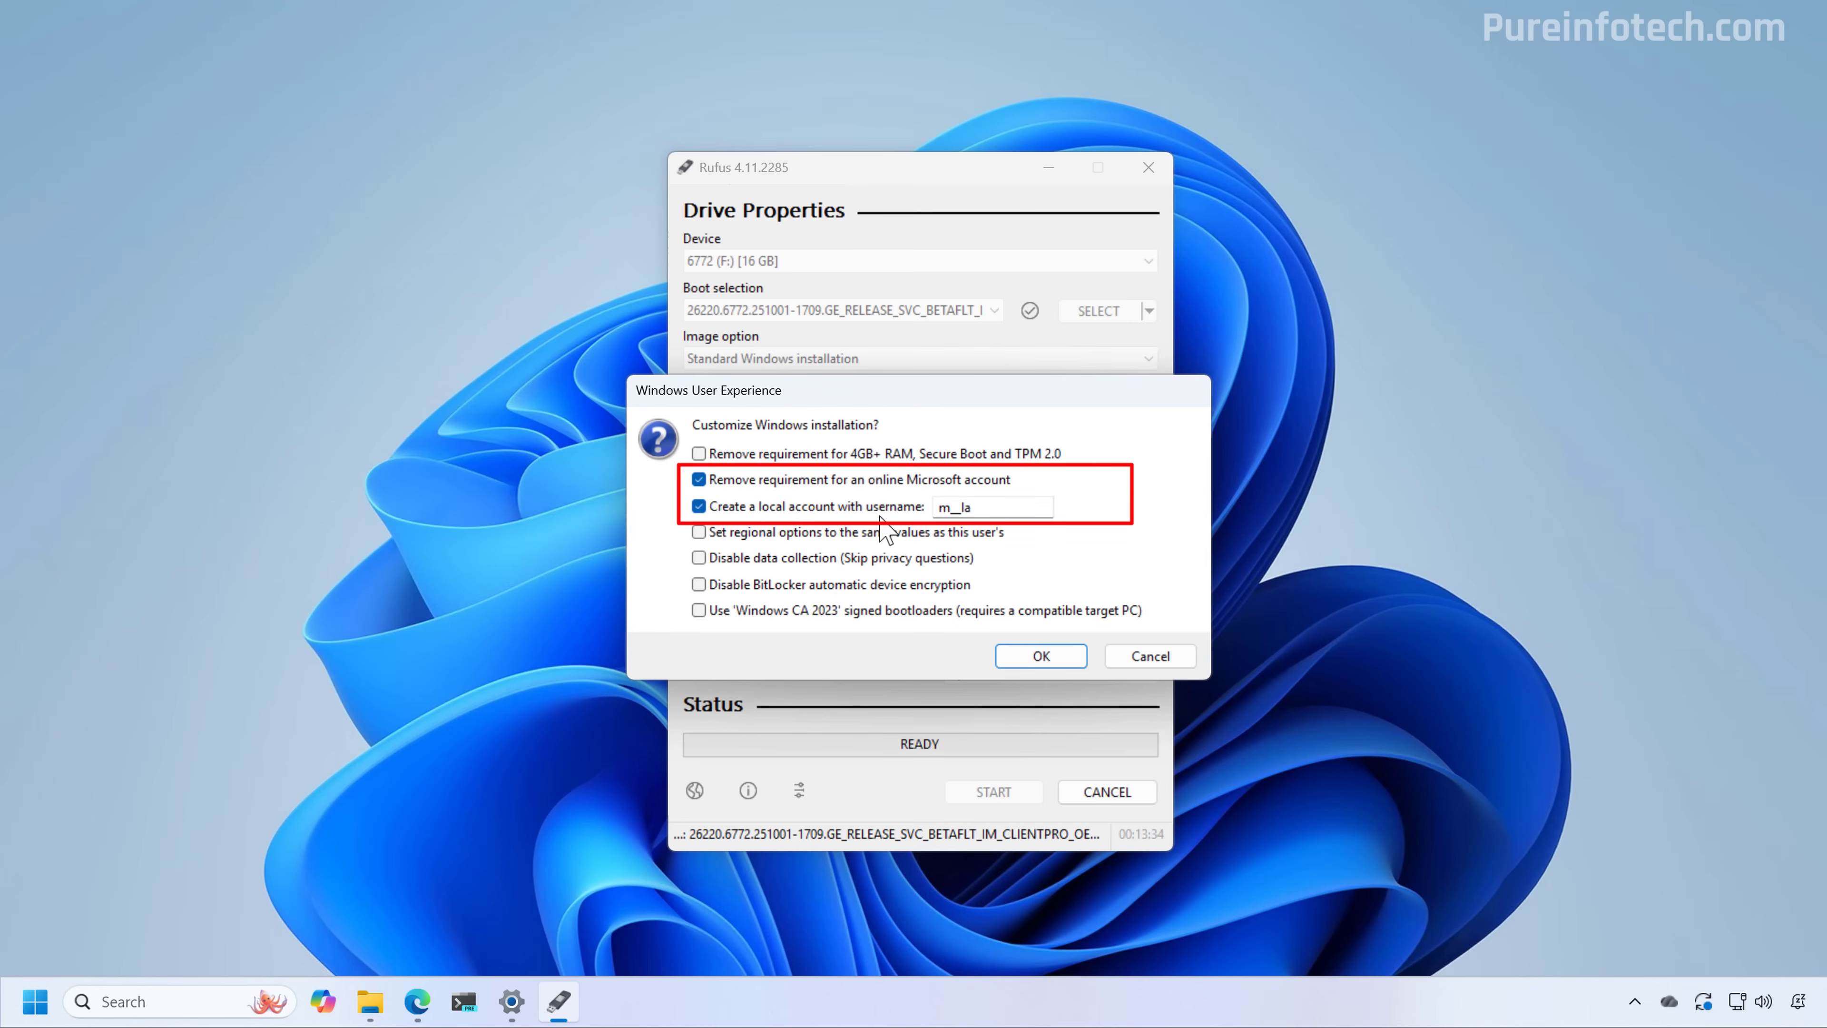
double_click(1014, 513)
type("admin")
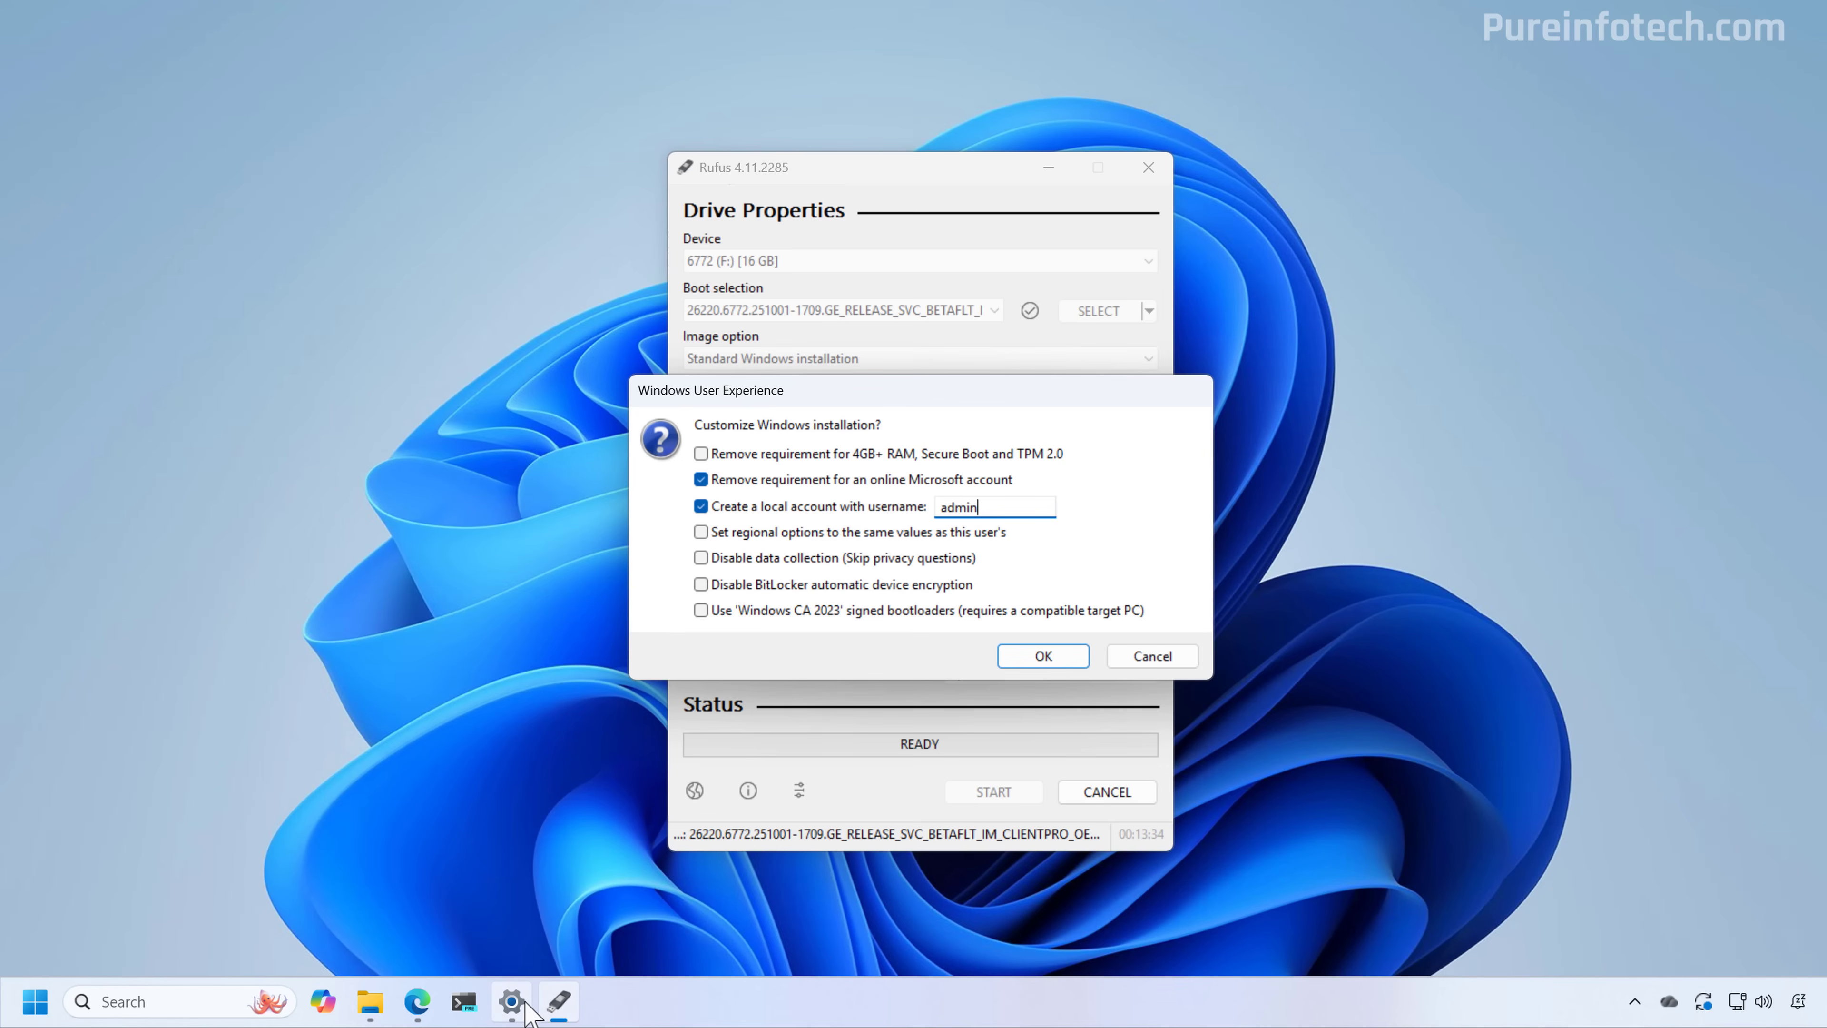
left_click(510, 998)
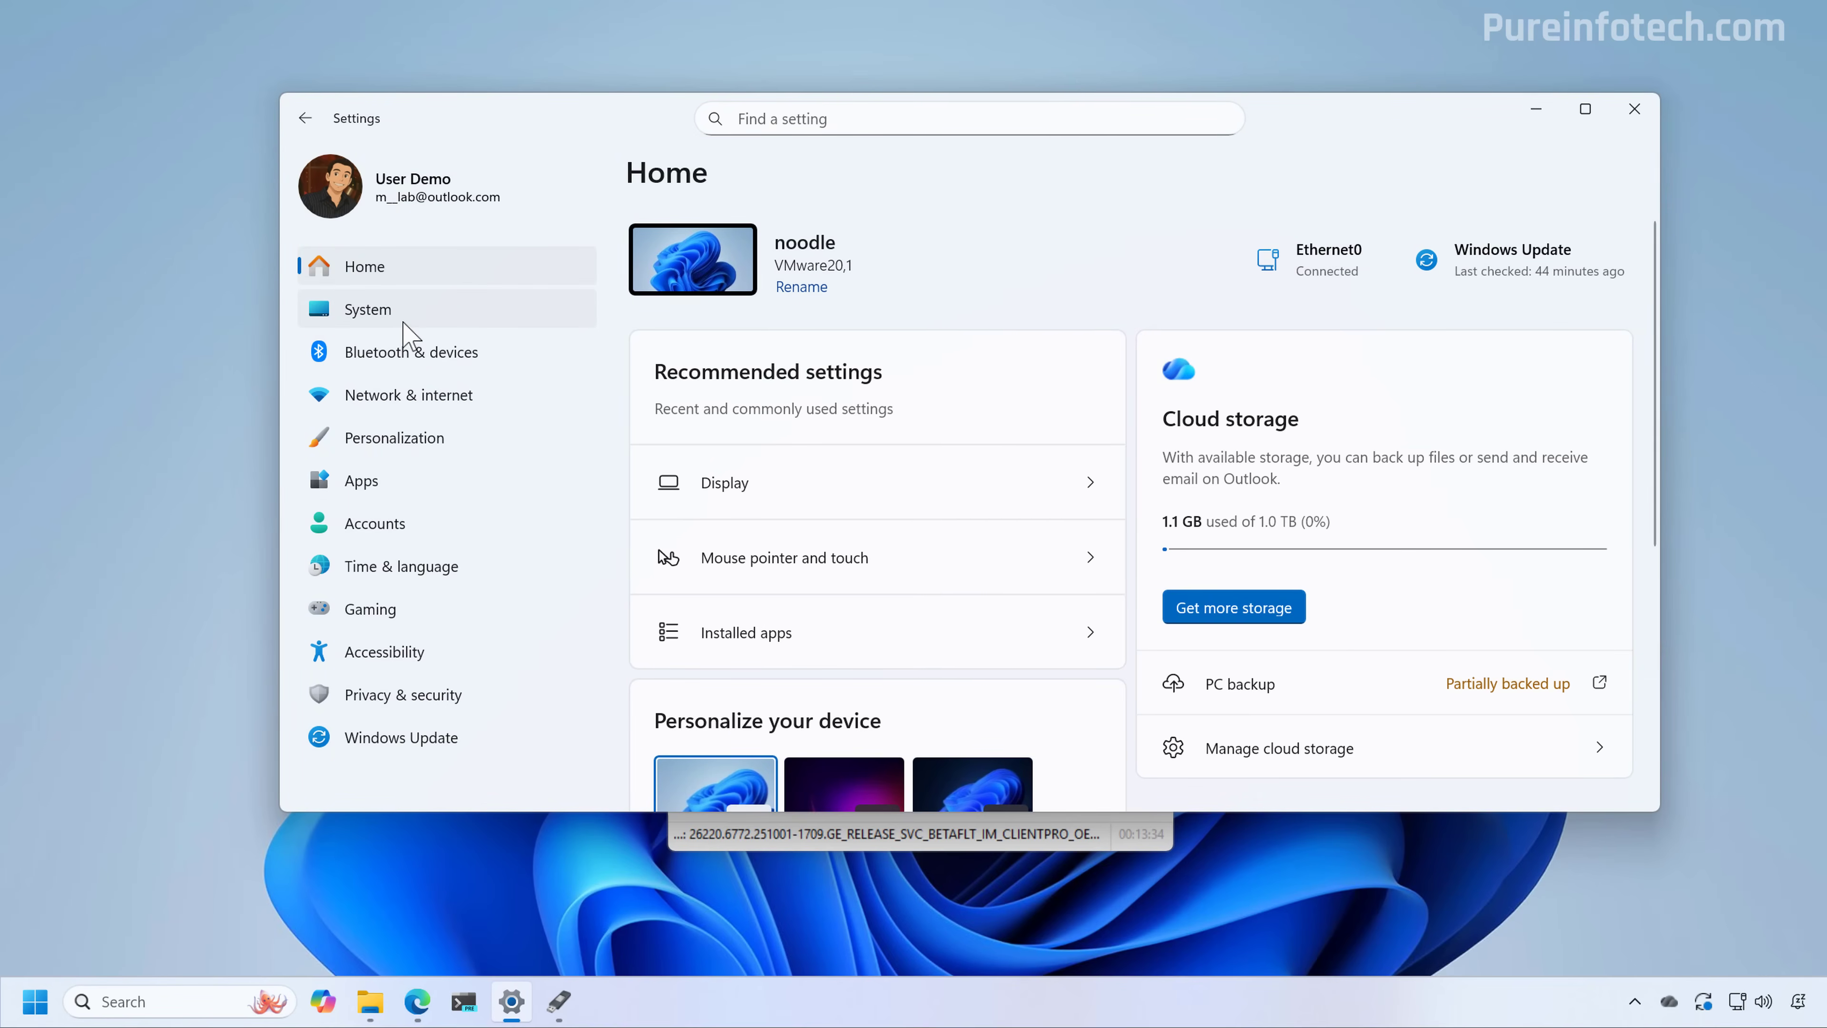
Go to Accounts > Sign-in options and expand the Password setting.
left_click(430, 525)
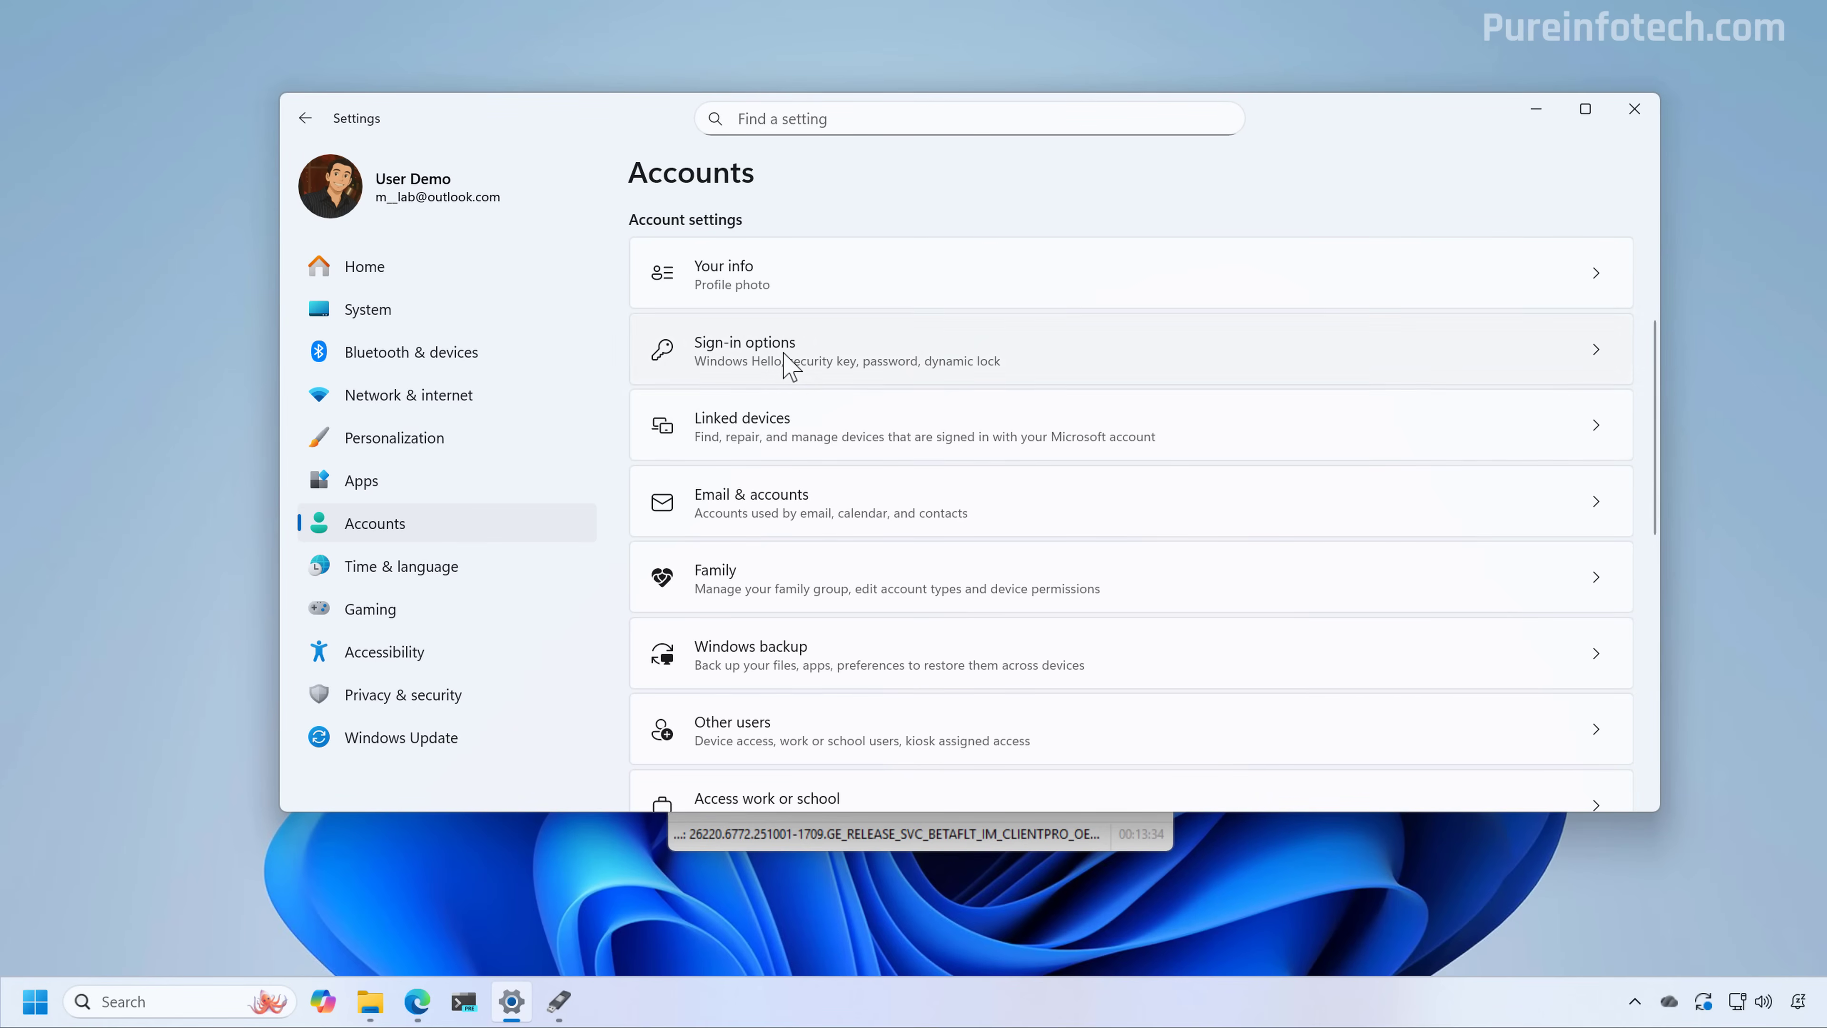
left_click(790, 367)
left_click(765, 605)
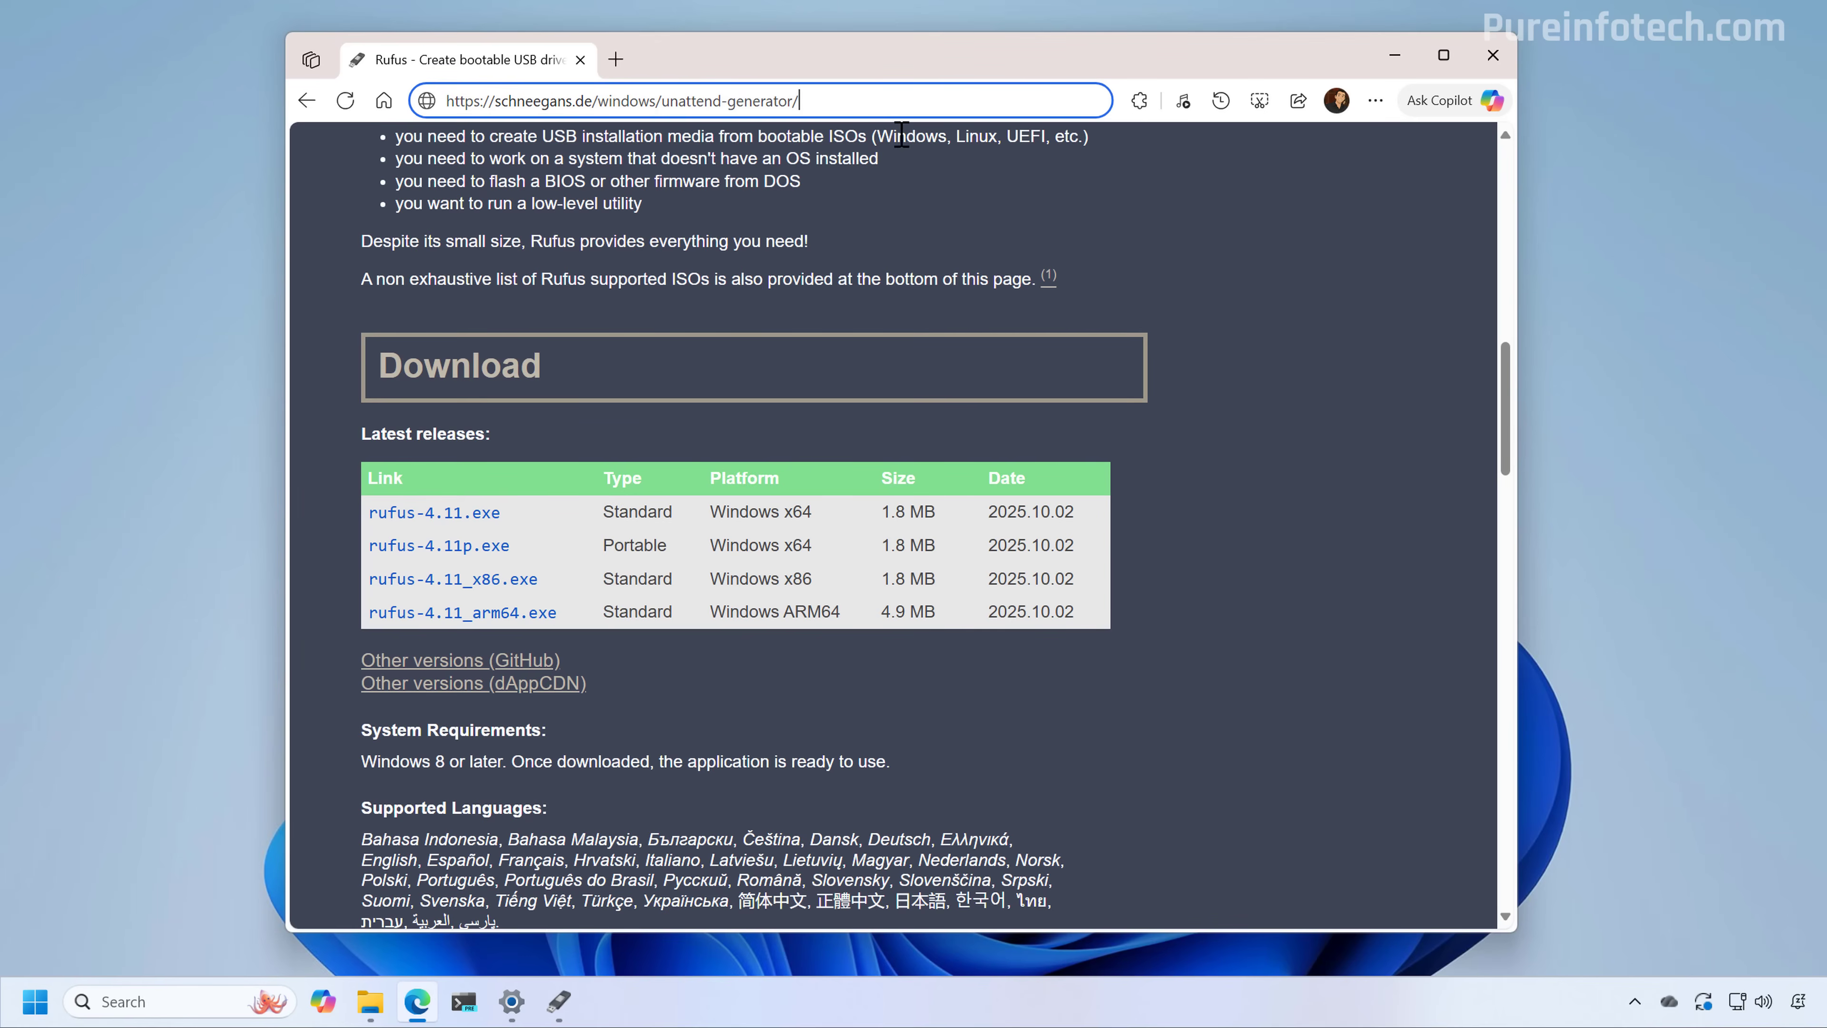
Load the unattend generator maximized and allow Windows 11 installation without internet.
key("Return")
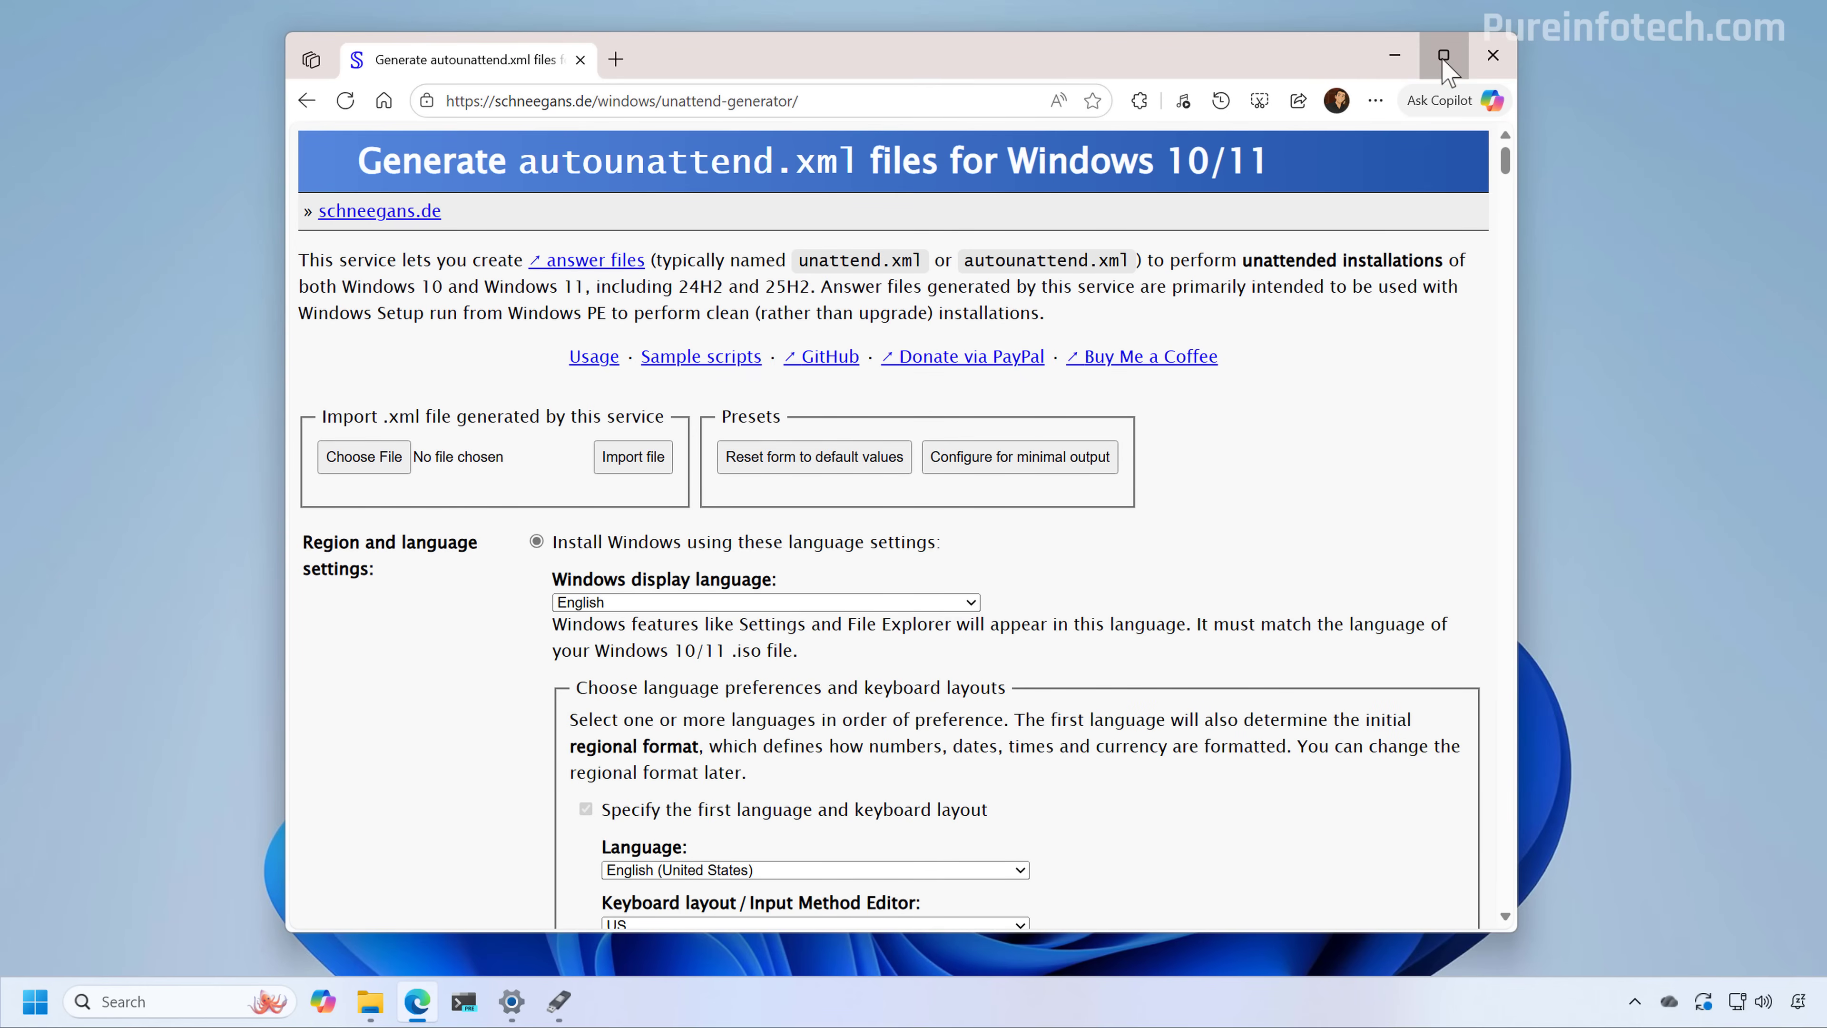
left_click(1444, 60)
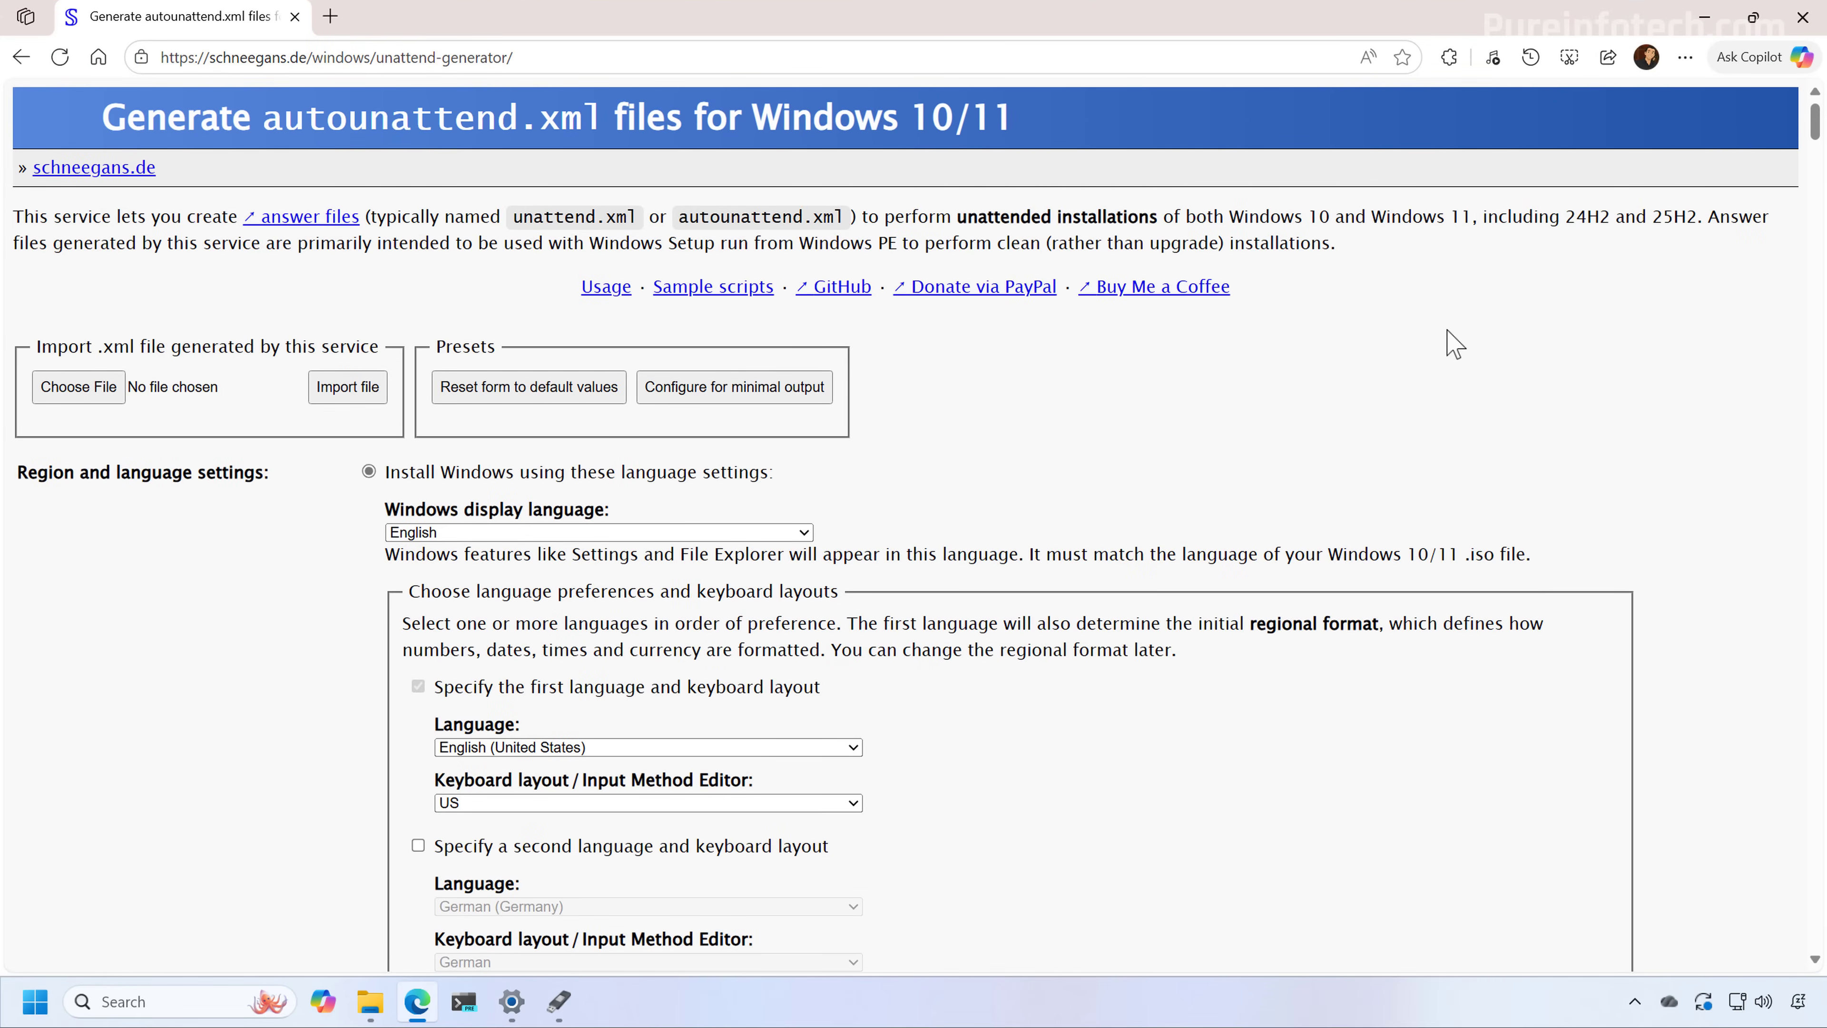
scroll(1455, 345, "down", 10)
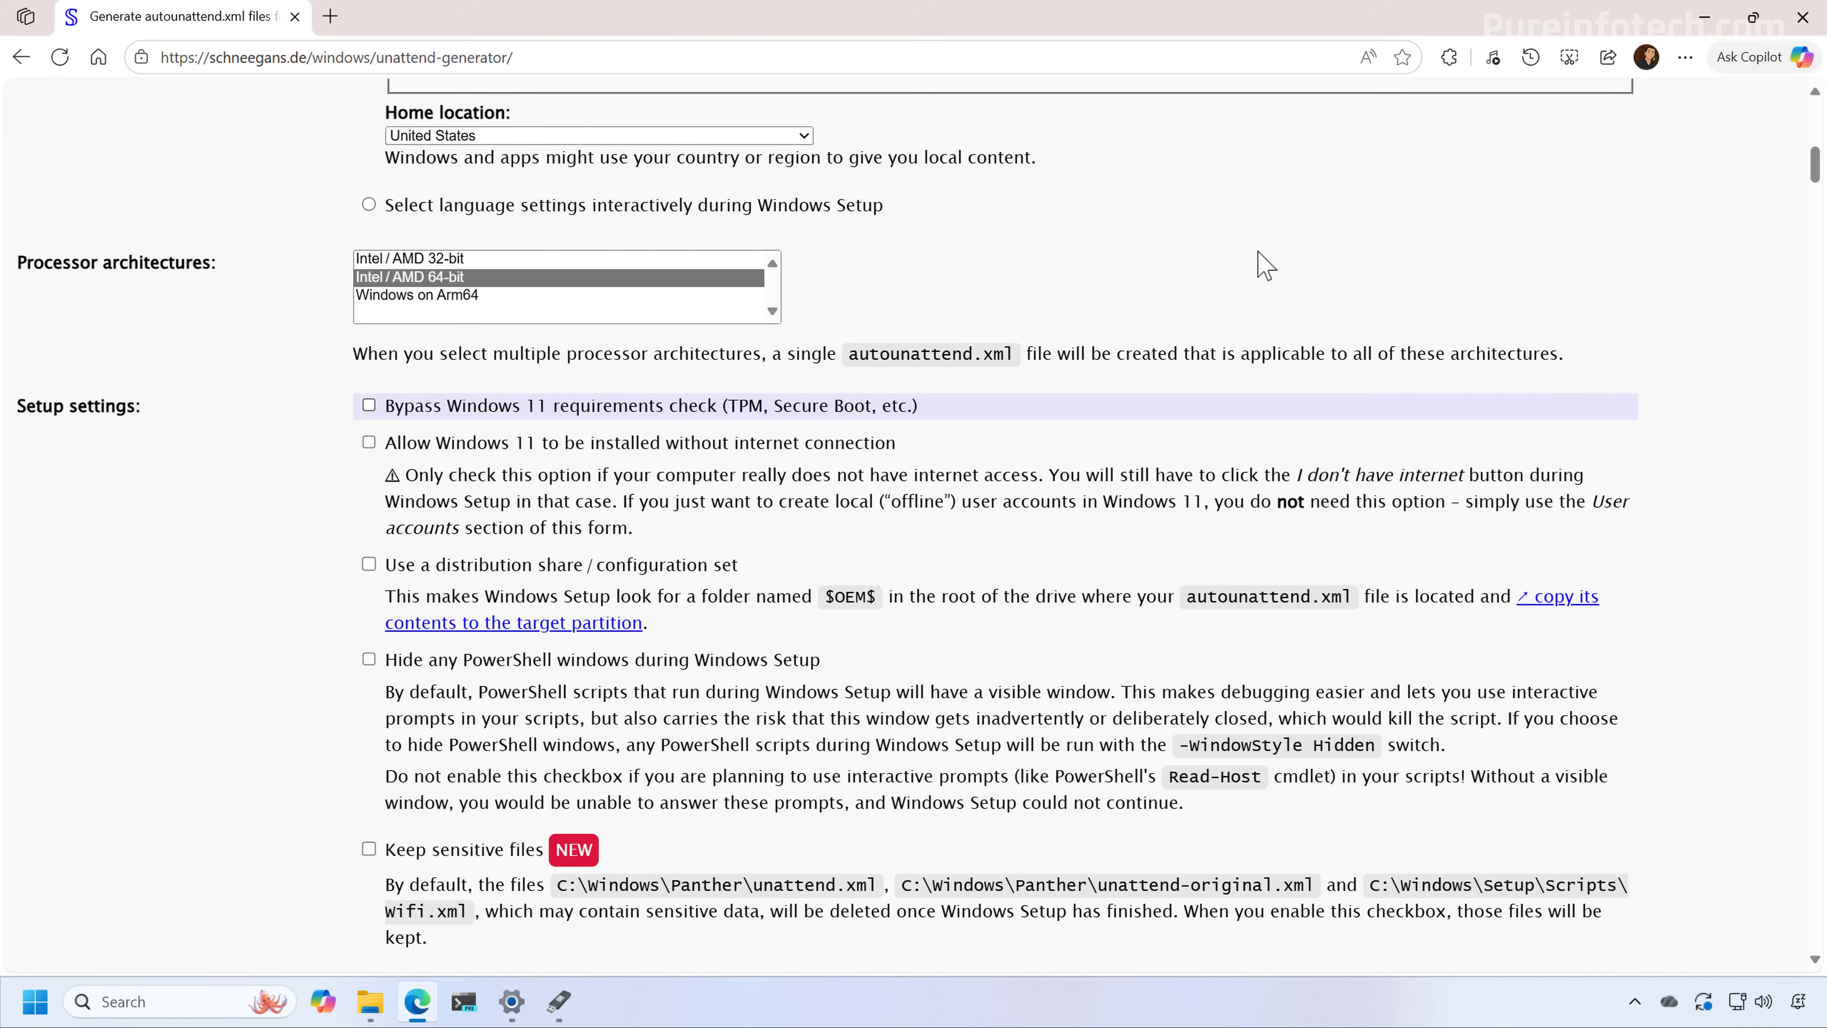
left_click(368, 443)
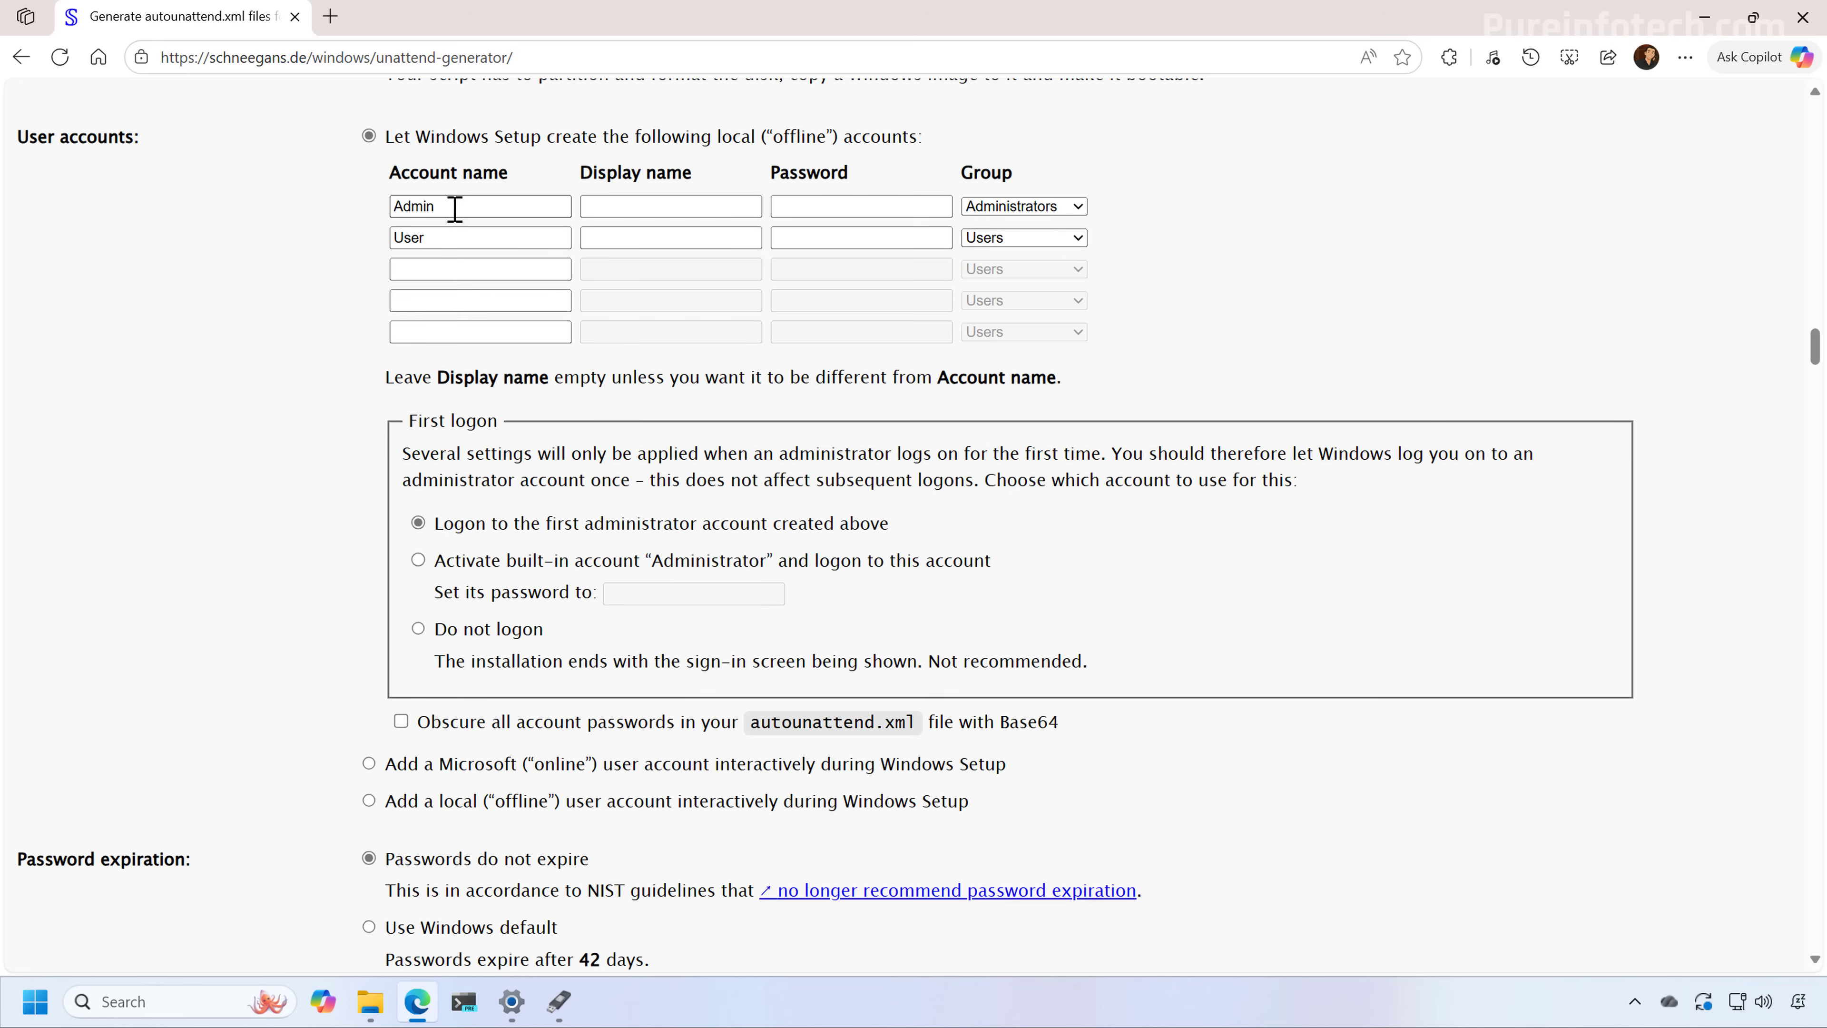
Keep the Admin administrator account and delete the second account named User.
double_click(453, 208)
left_click(666, 208)
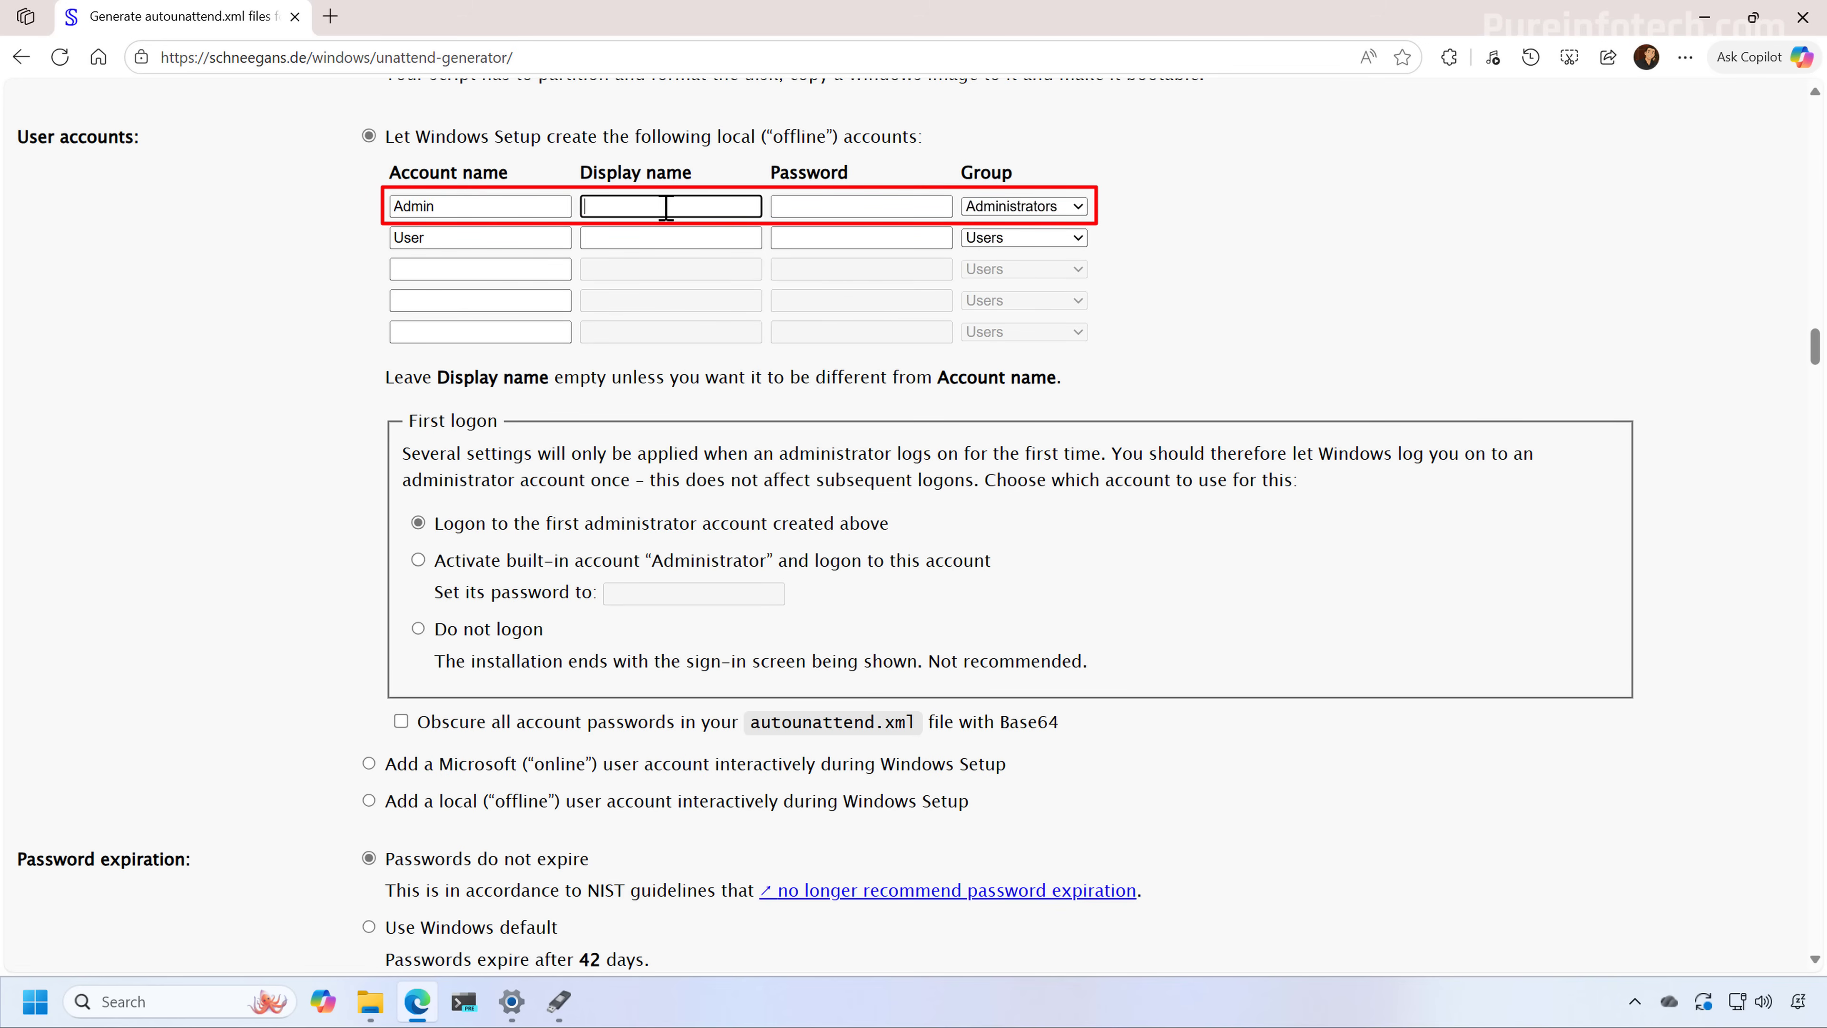
left_click(791, 207)
left_click(1014, 206)
double_click(503, 236)
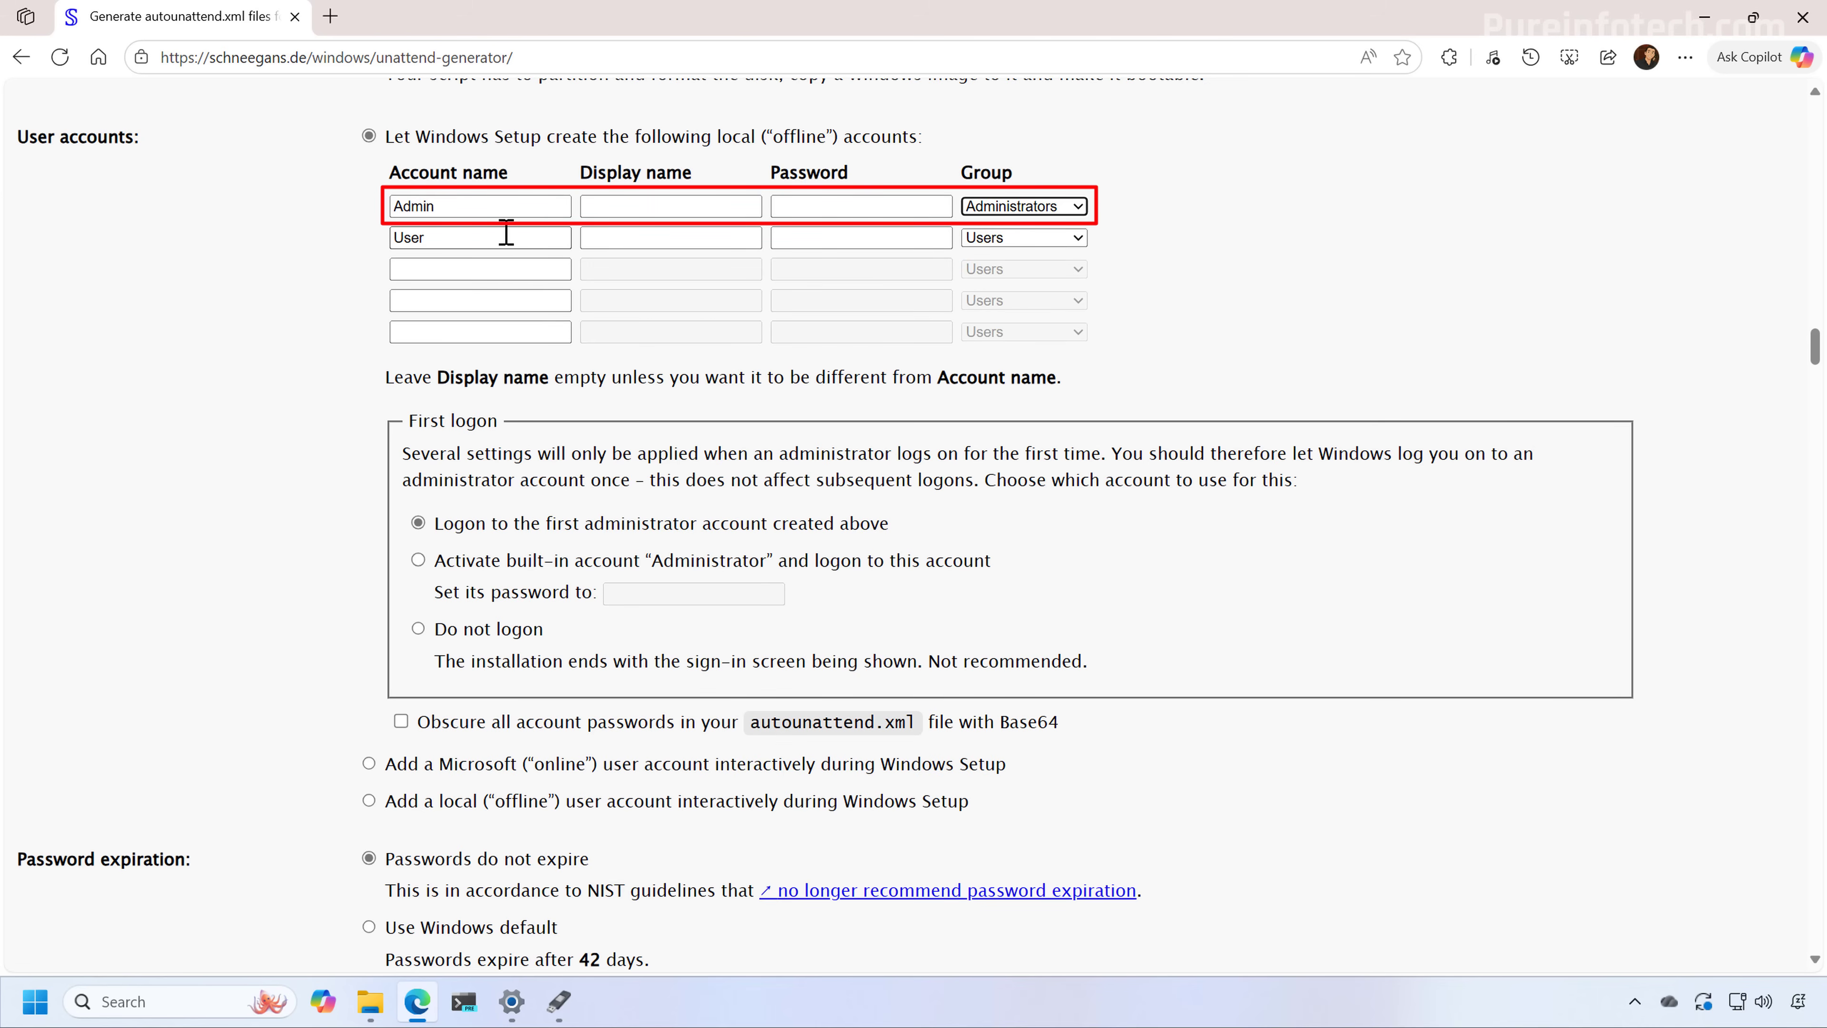
key("BackSpace")
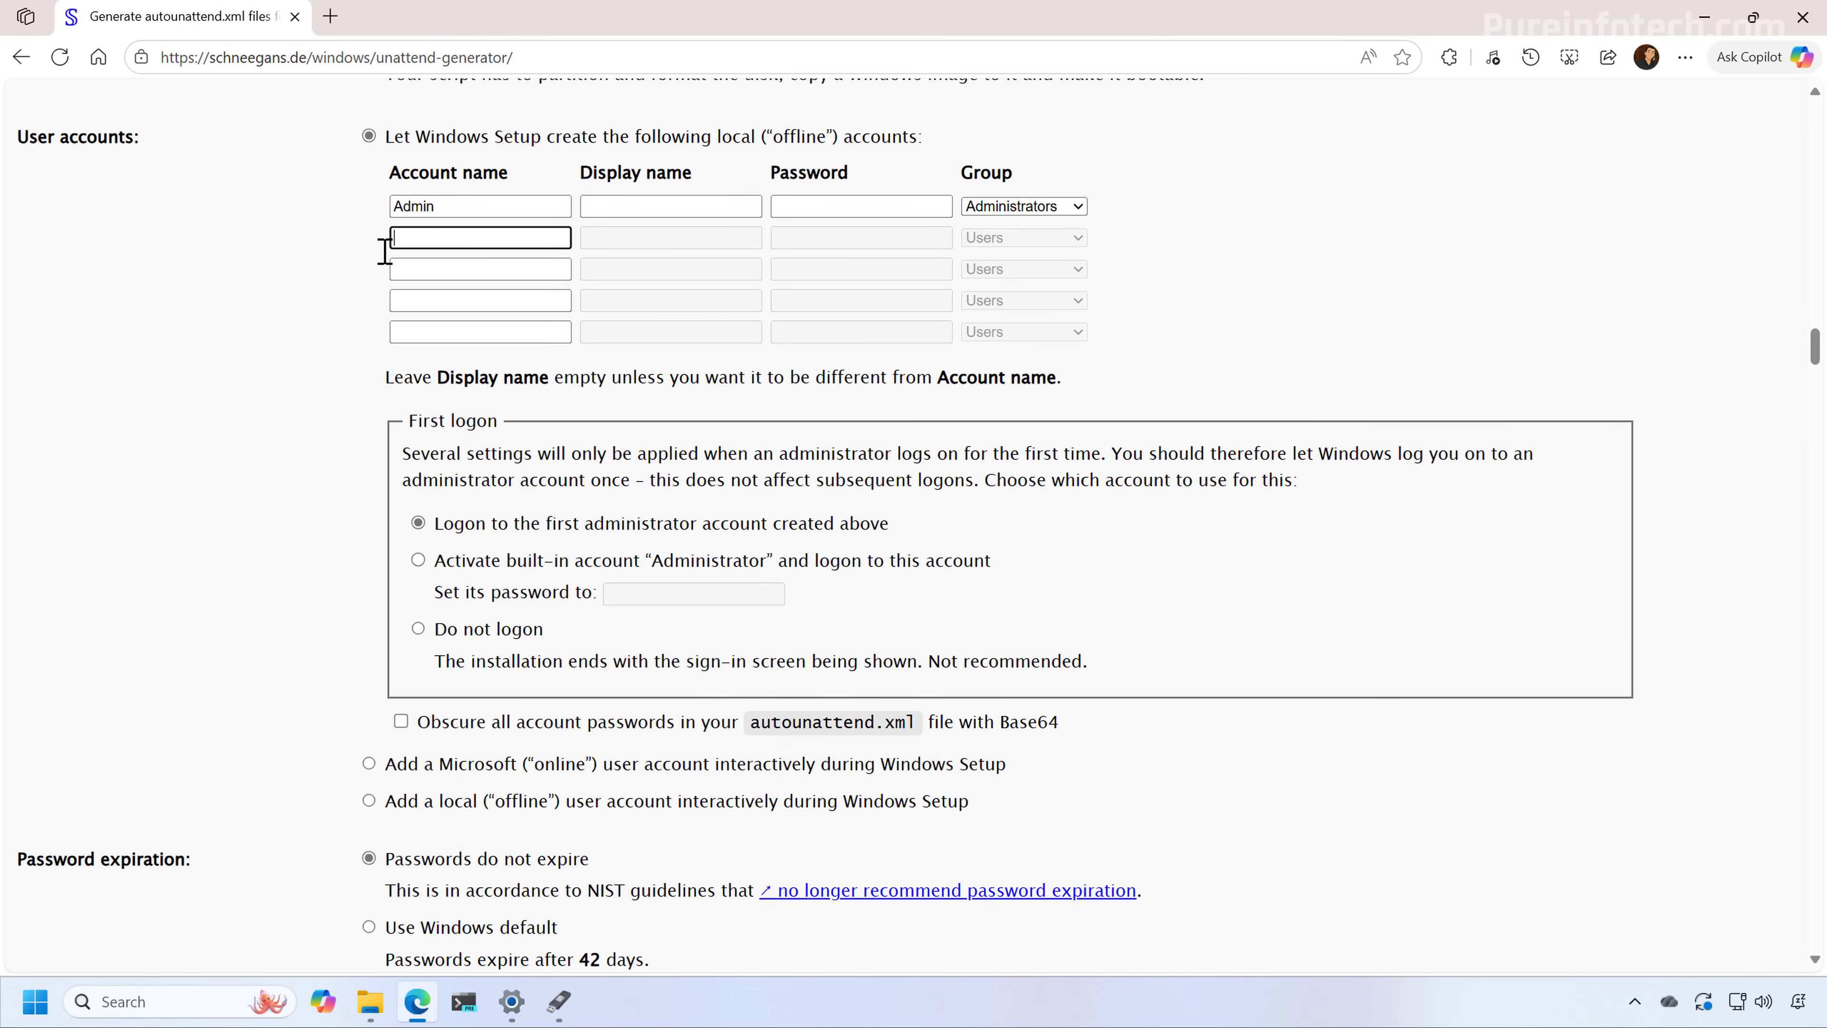
left_click(1276, 233)
Download and keep the generated autounattend .xml file, then show the Downloads folder.
scroll(1643, 428, "up", 1)
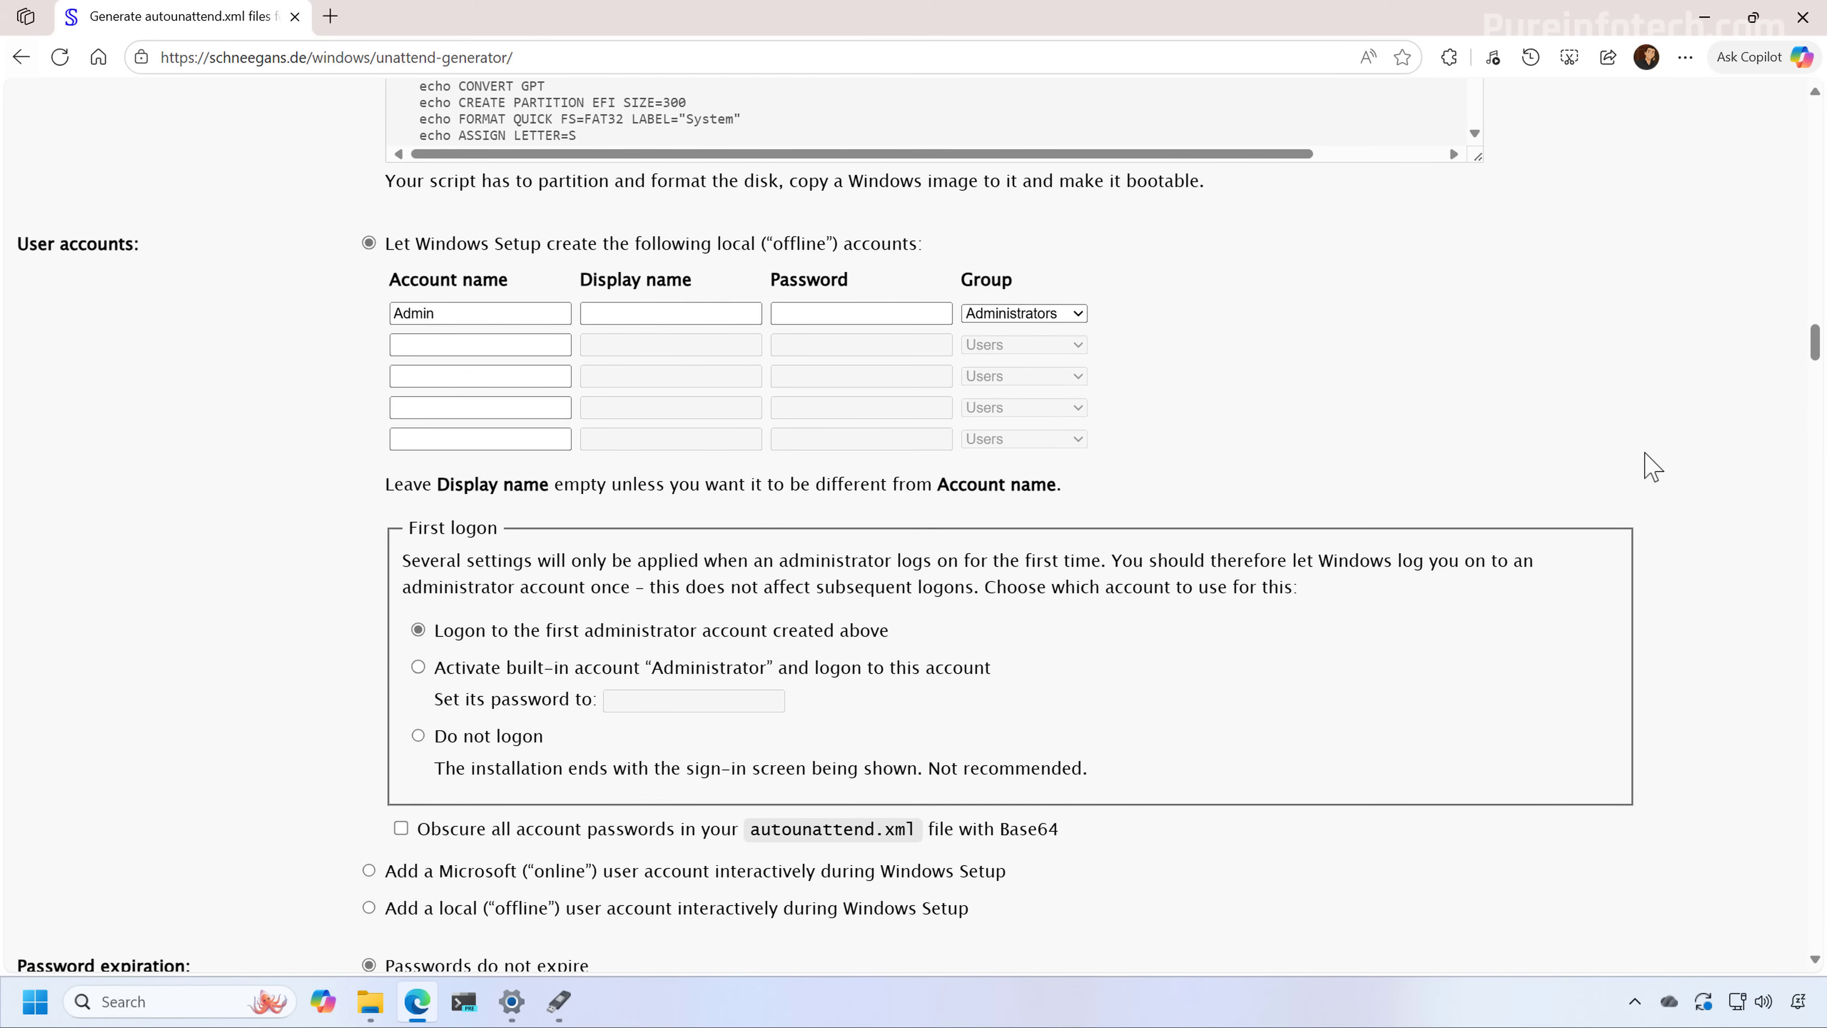
scroll(1652, 465, "down", 20)
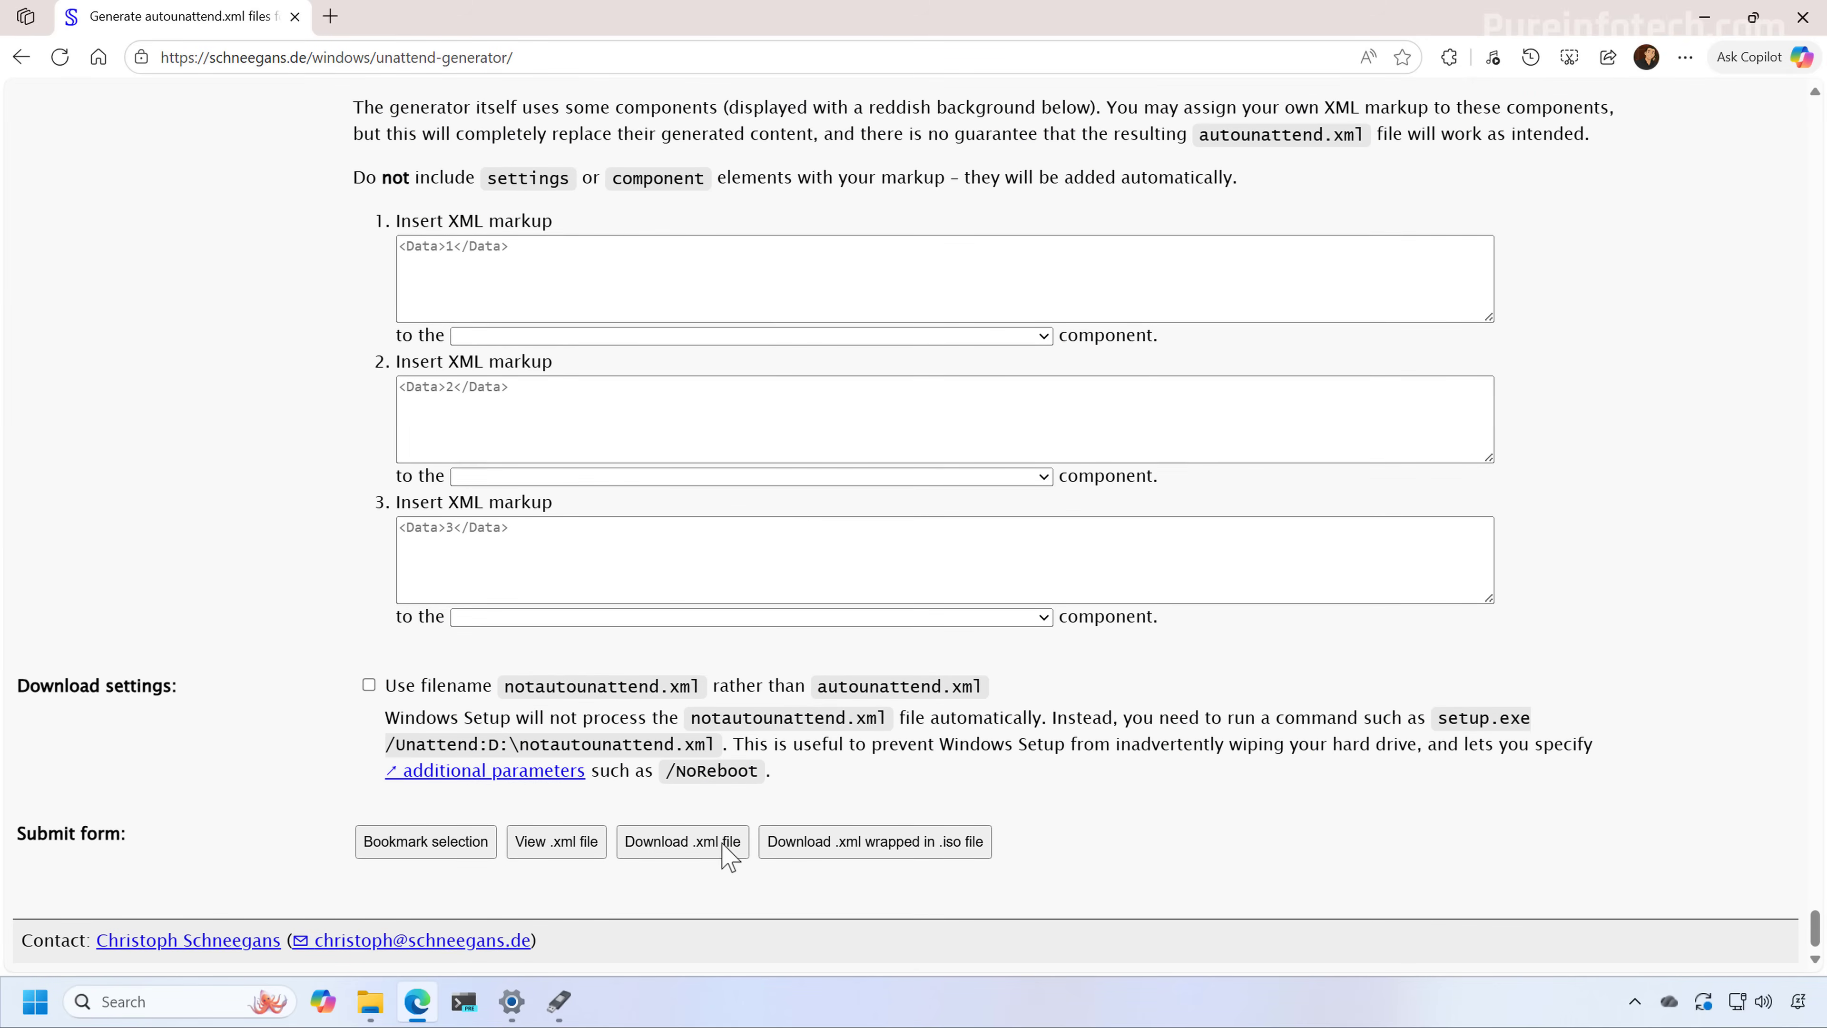
left_click(682, 855)
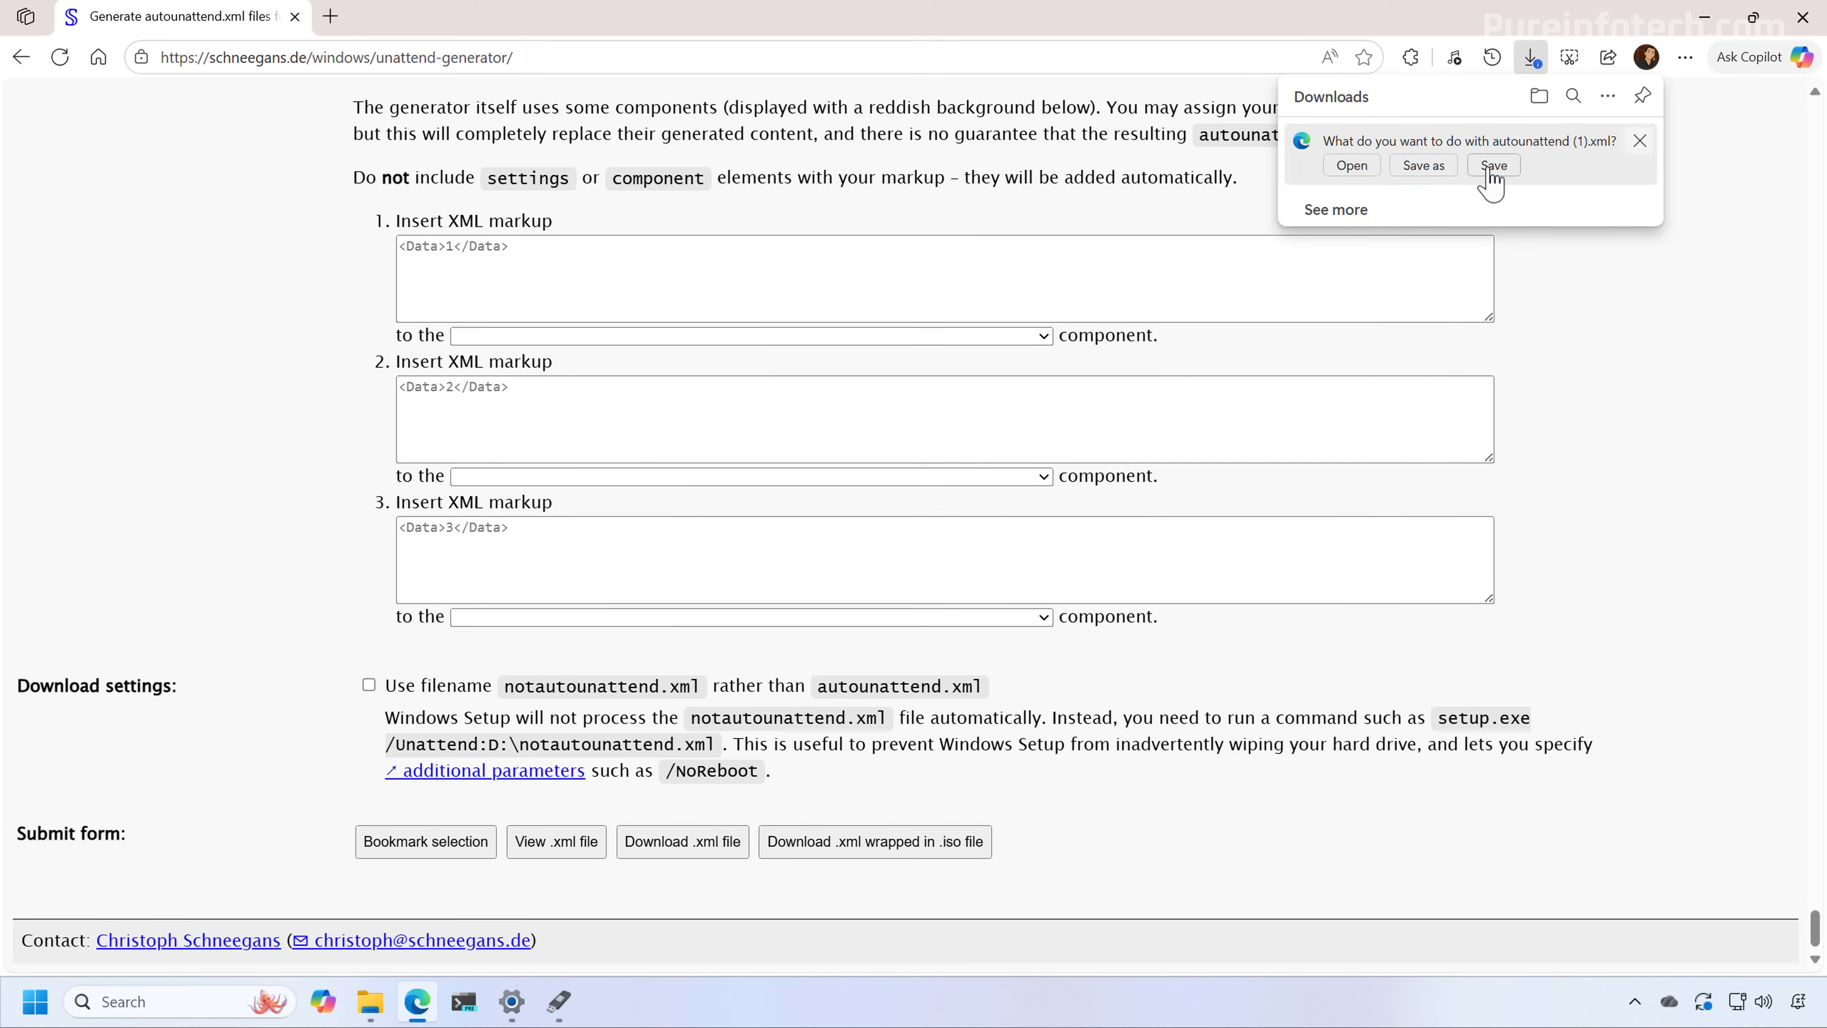
left_click(1494, 173)
left_click(1363, 187)
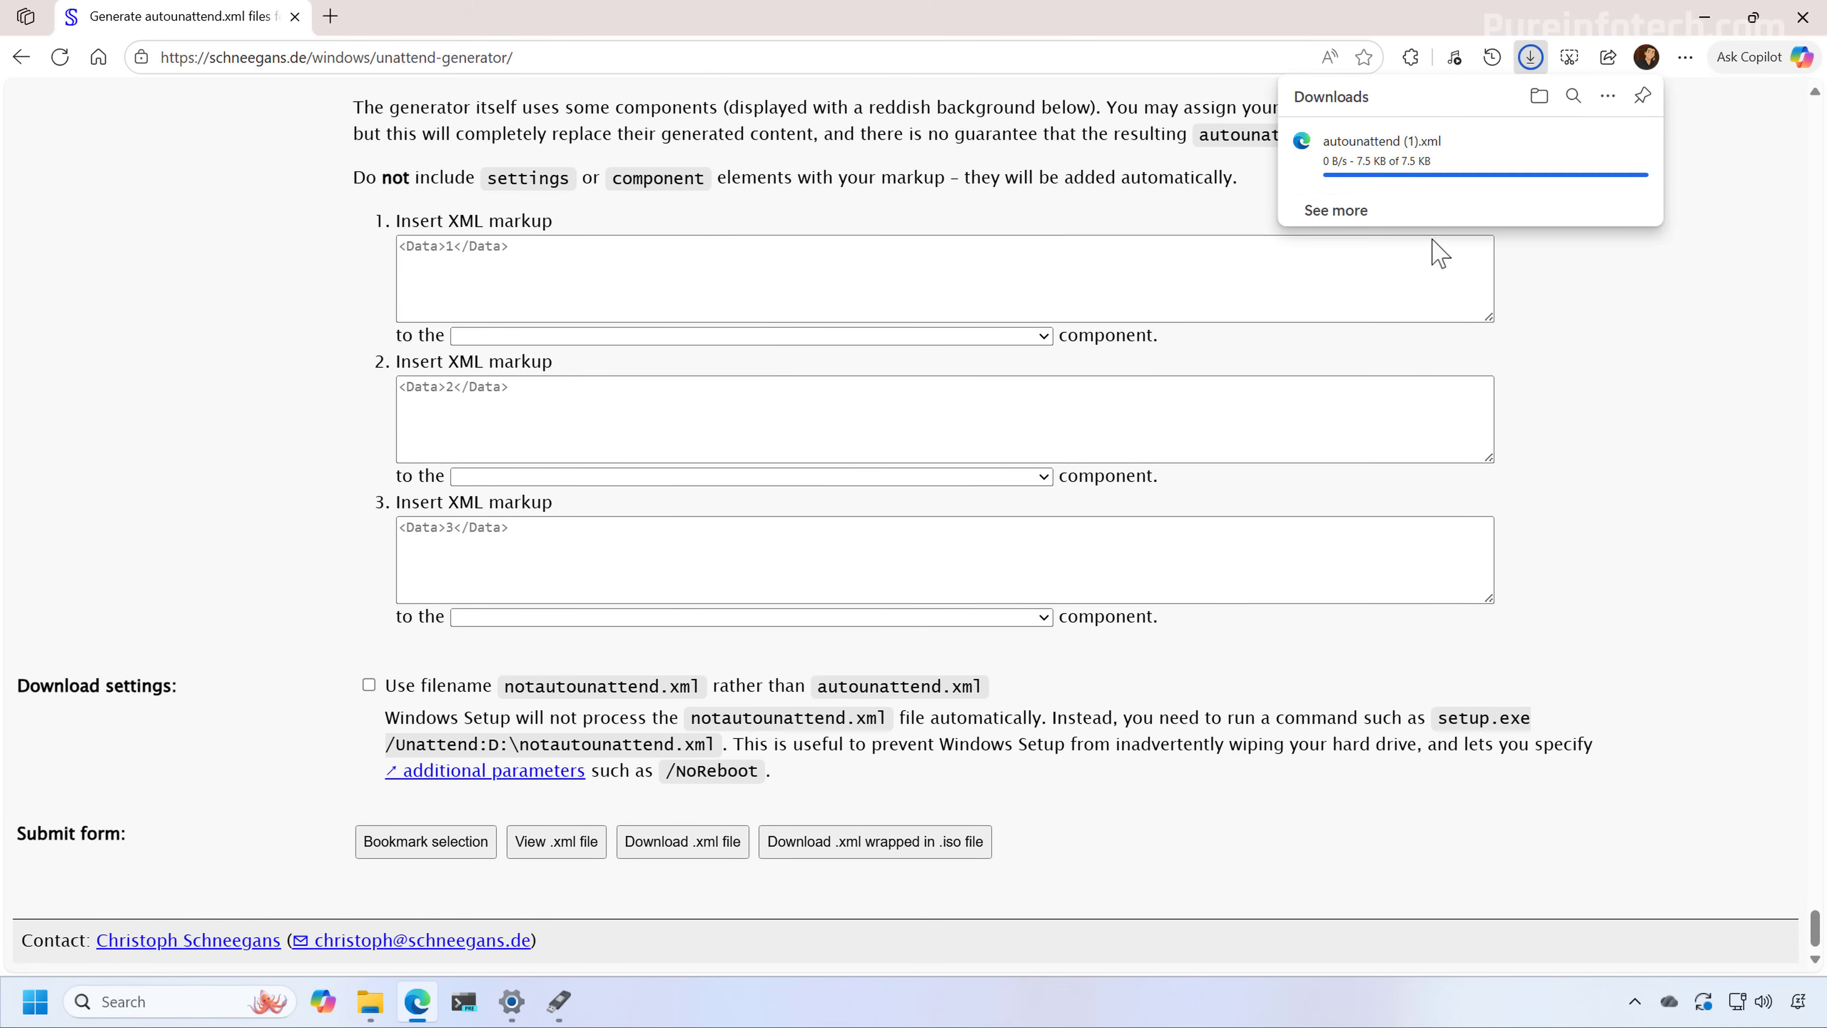
left_click(1705, 15)
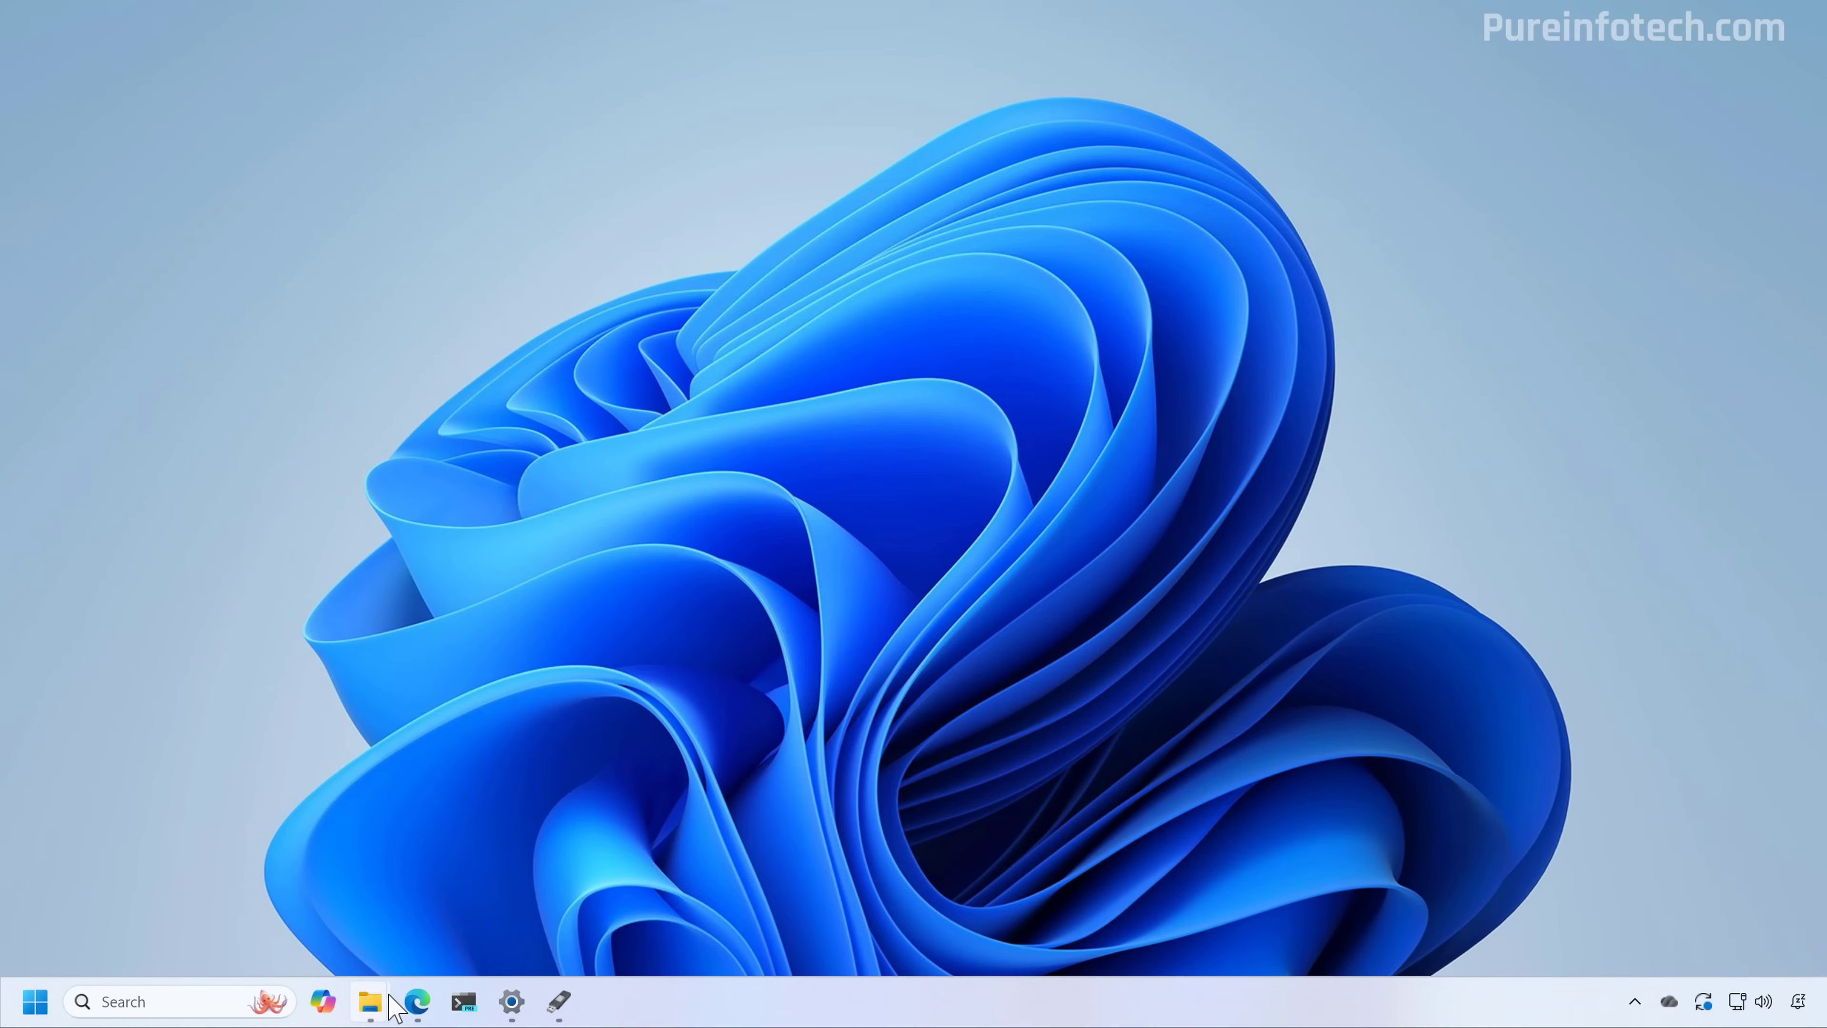
mouse_move(395, 1006)
left_click(599, 913)
Copy autounattend.xml from Downloads and paste it onto the 6772 (F:) drive root.
left_click(495, 212)
left_click(708, 568)
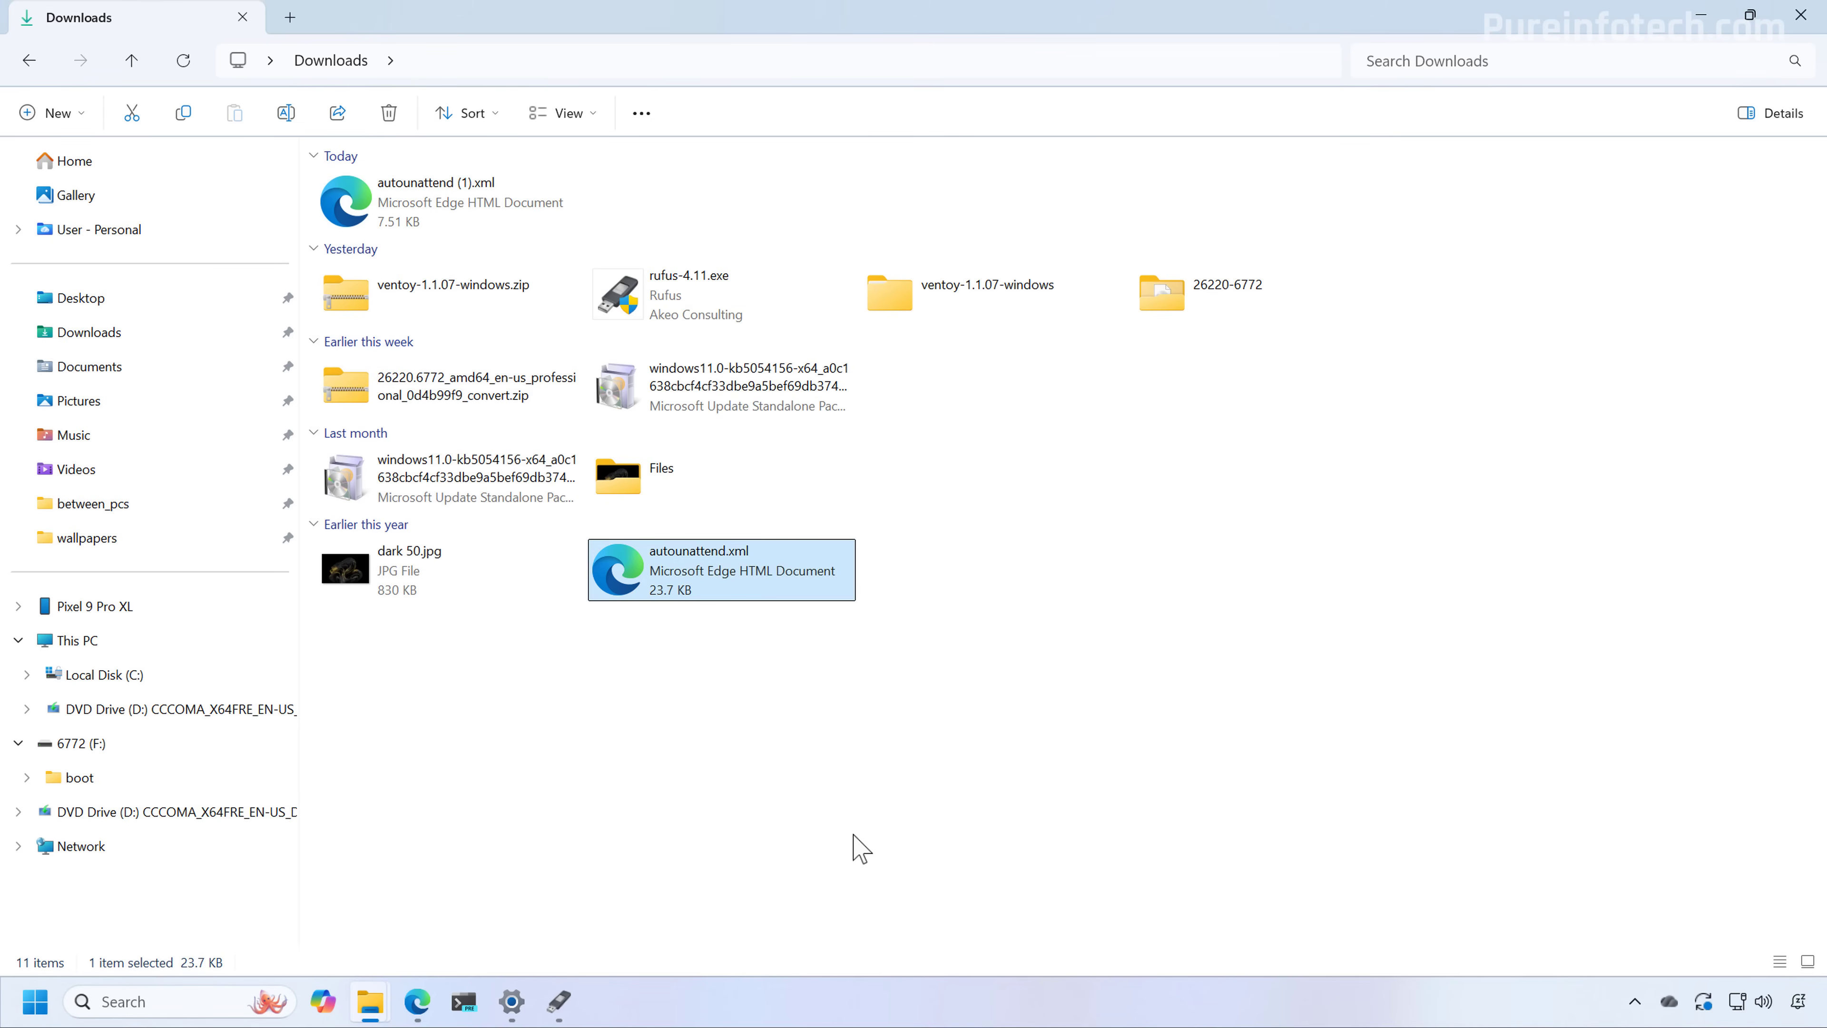
right_click(731, 589)
right_click(727, 580)
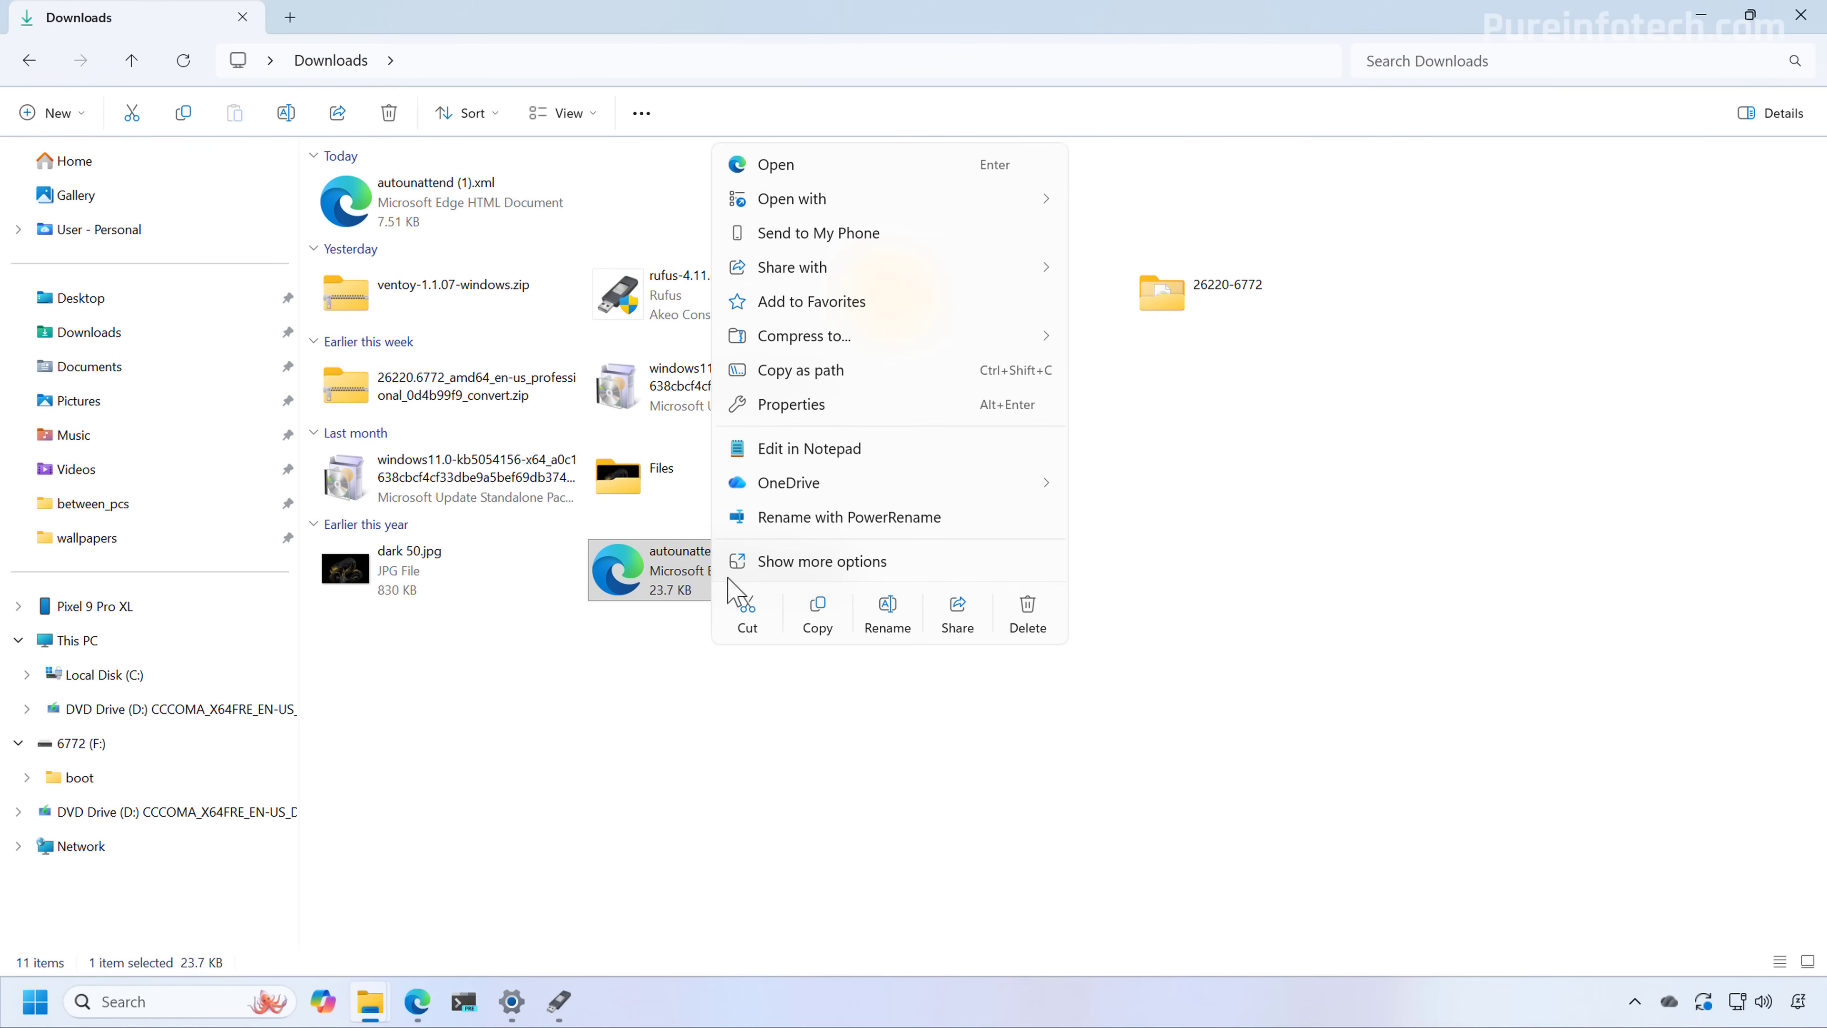
left_click(817, 612)
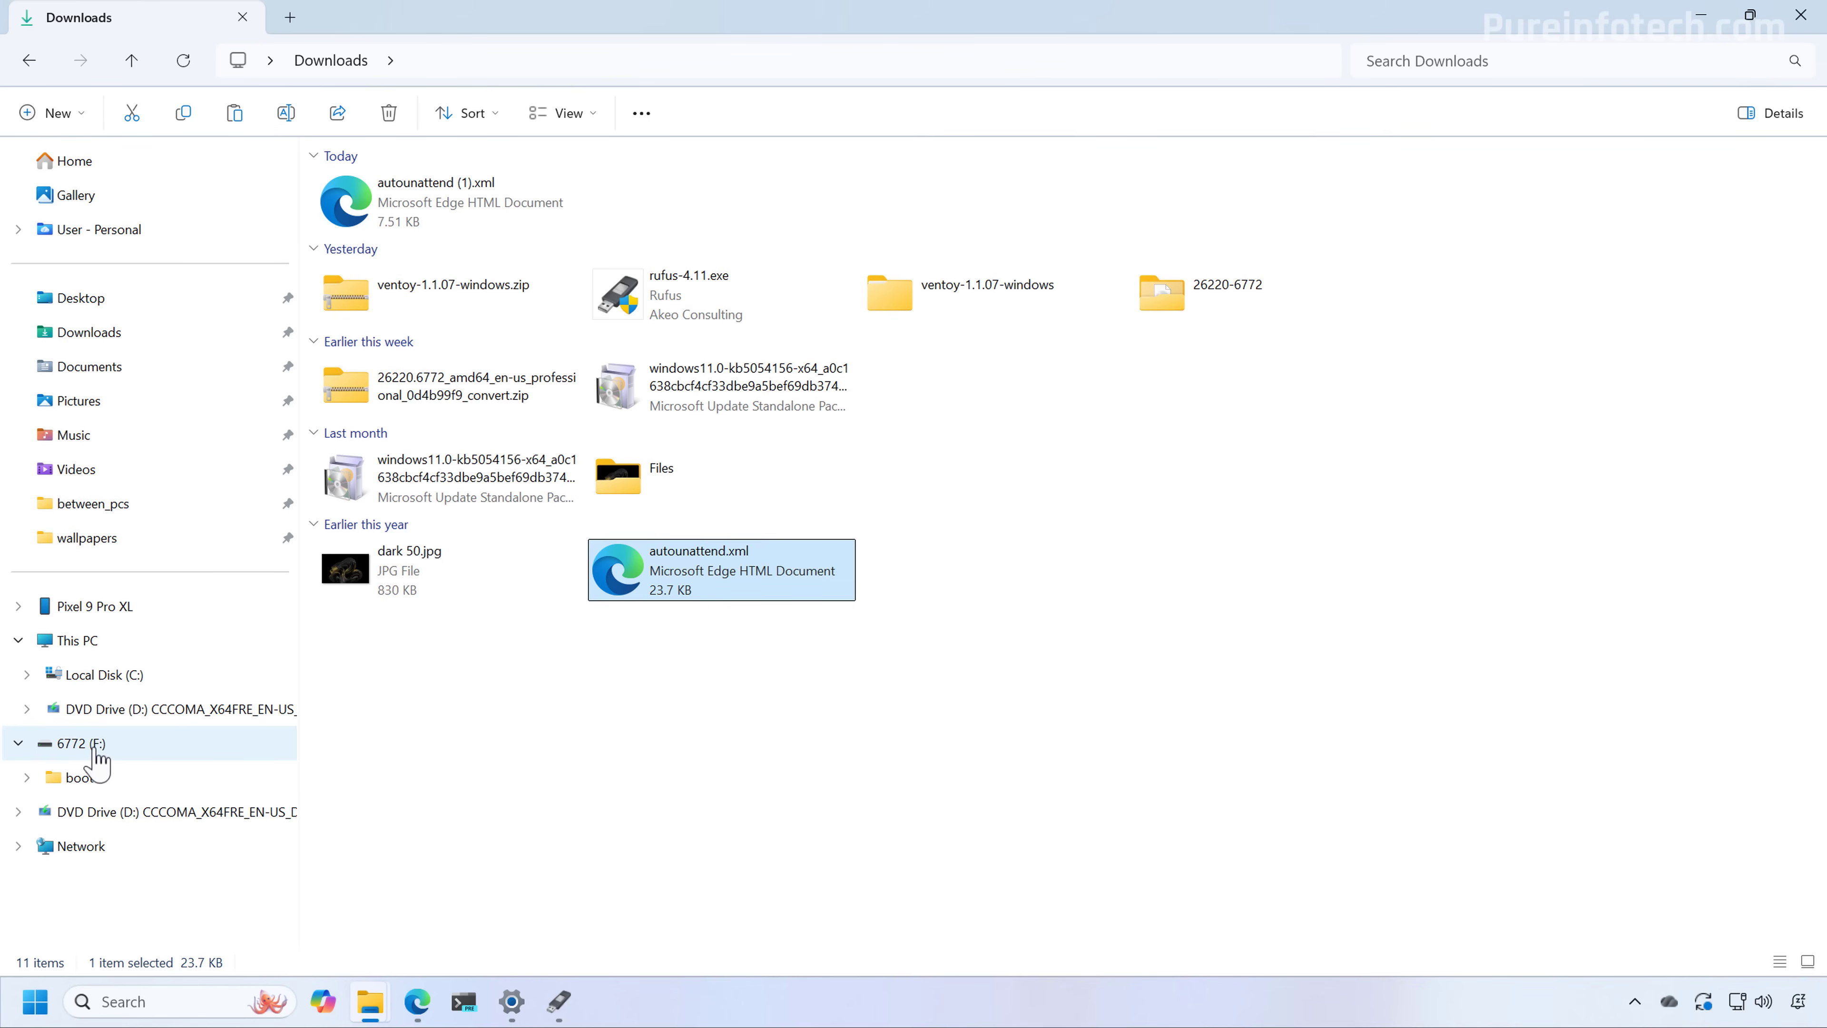
left_click(98, 750)
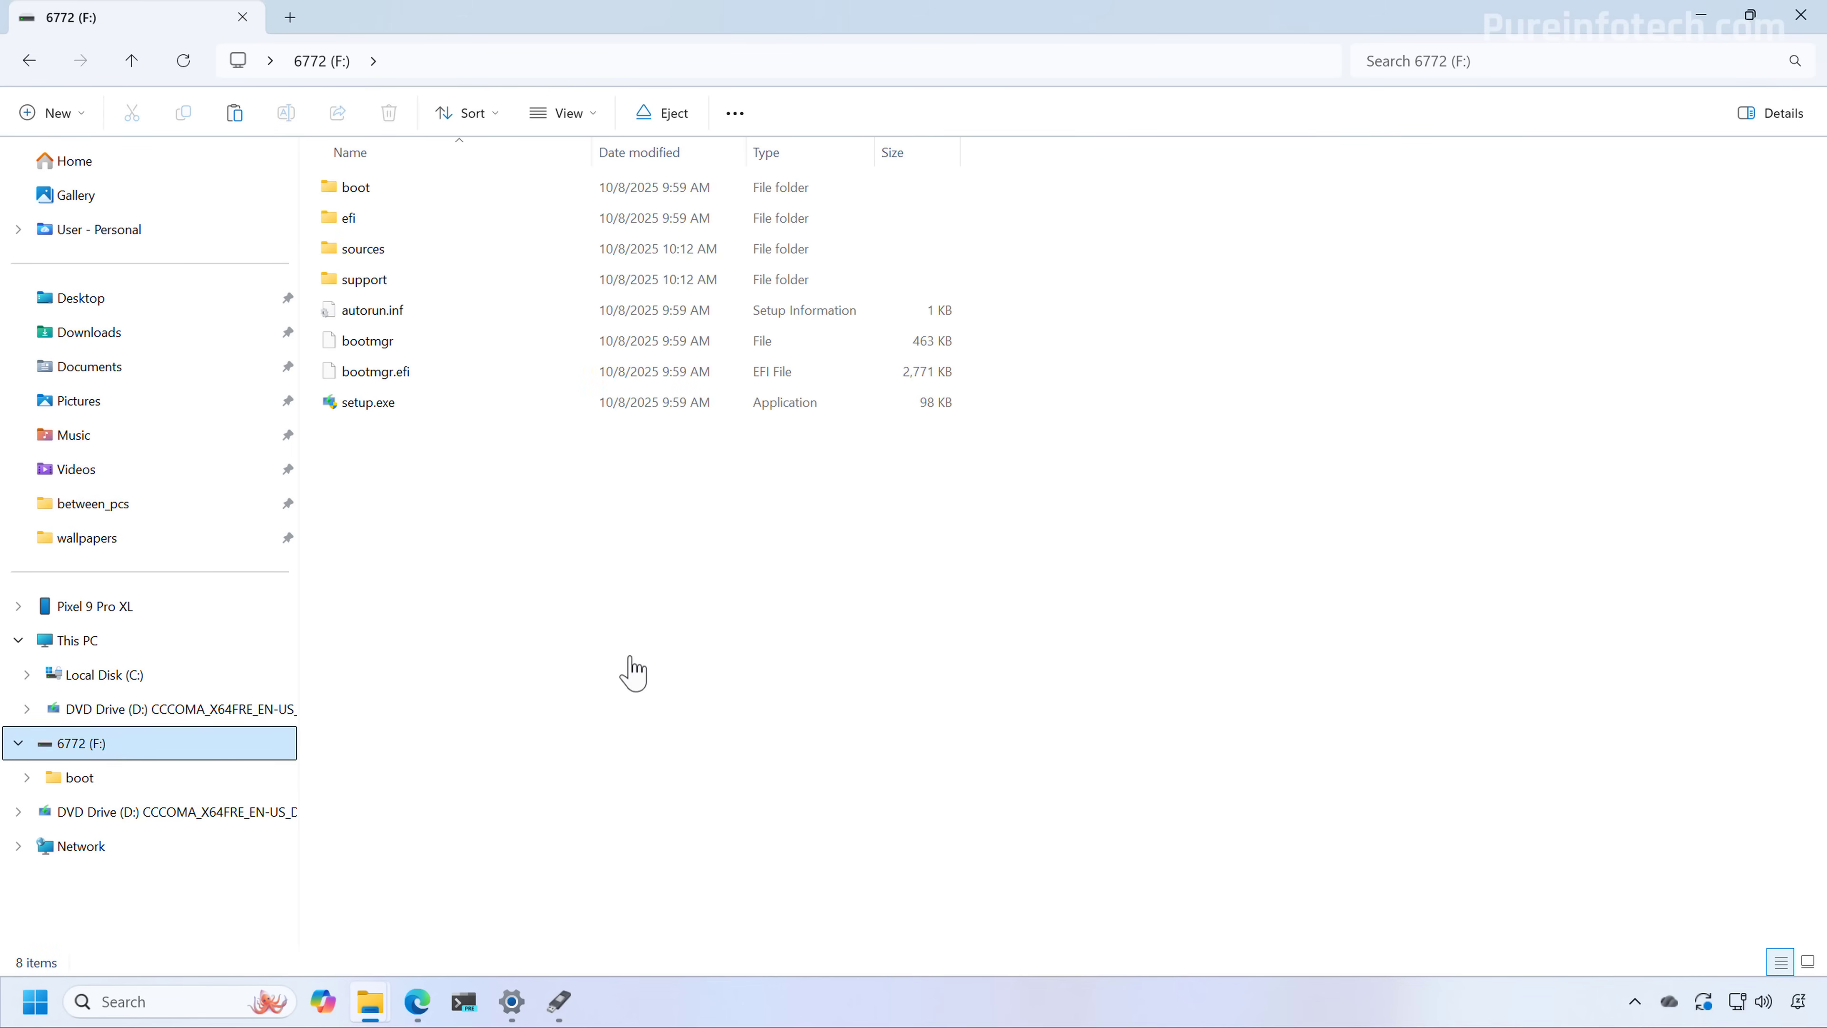
right_click(482, 522)
left_click(520, 548)
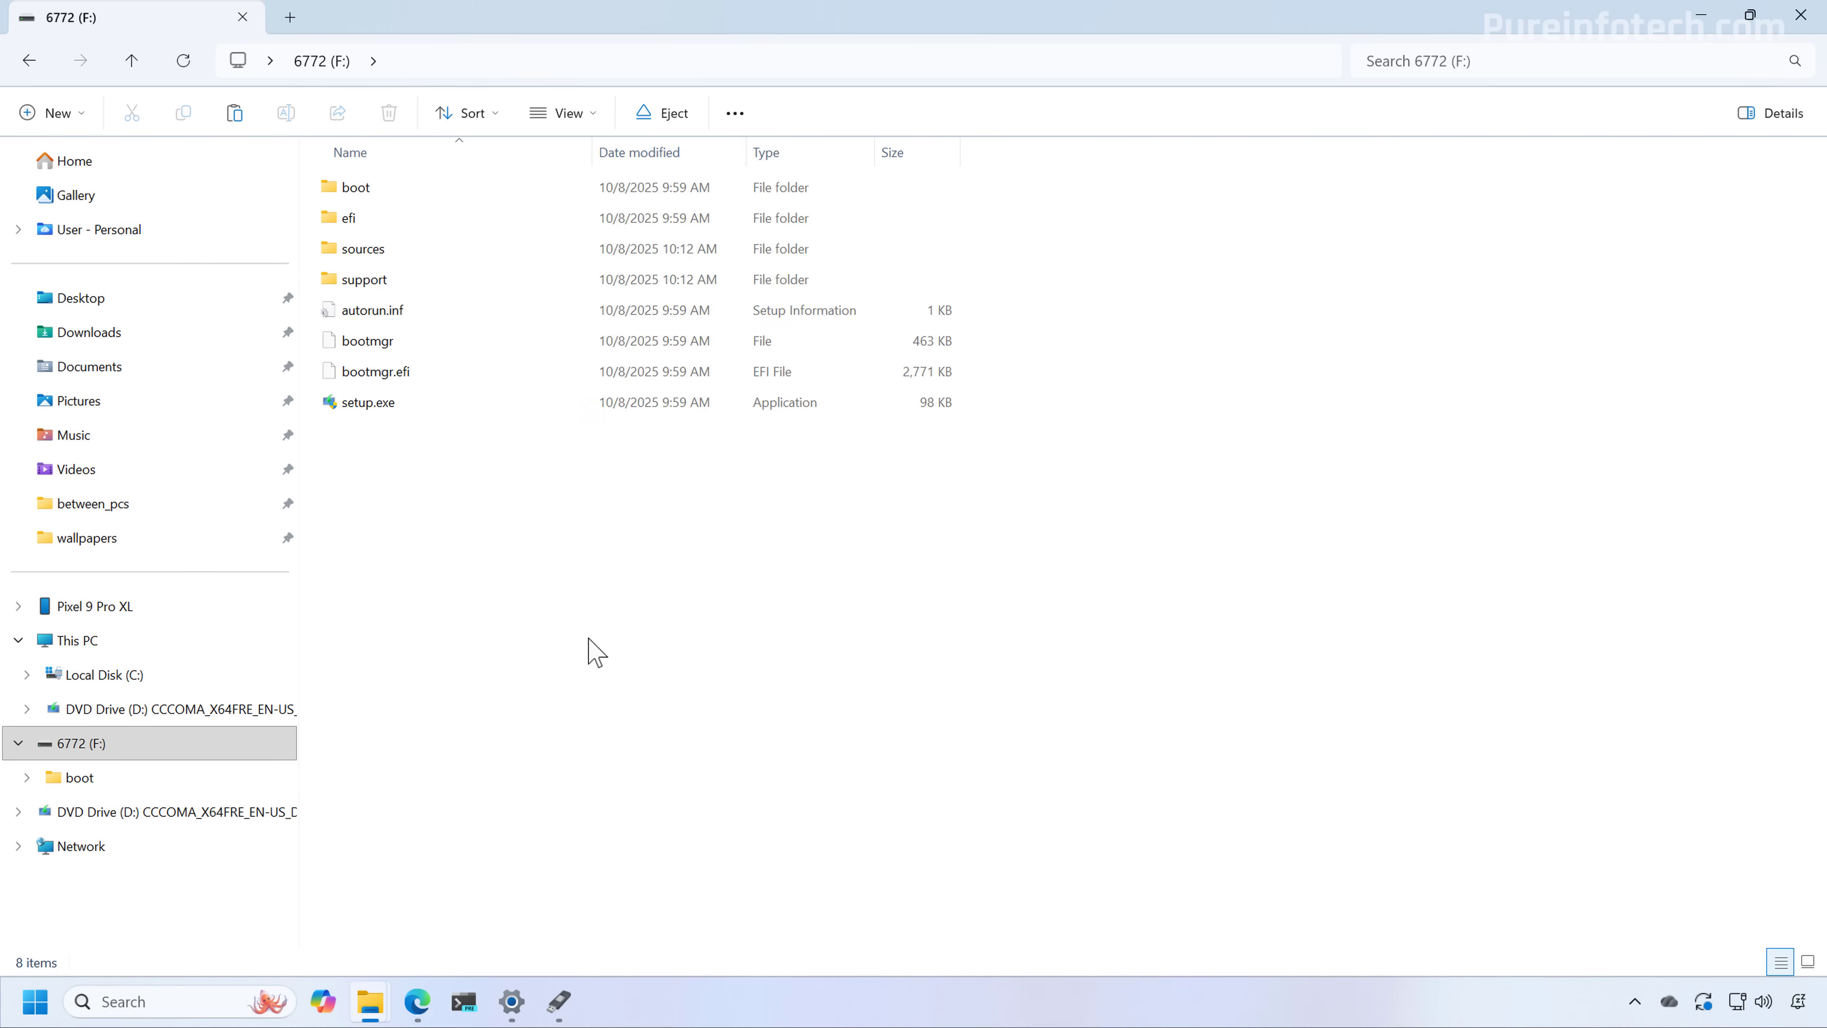